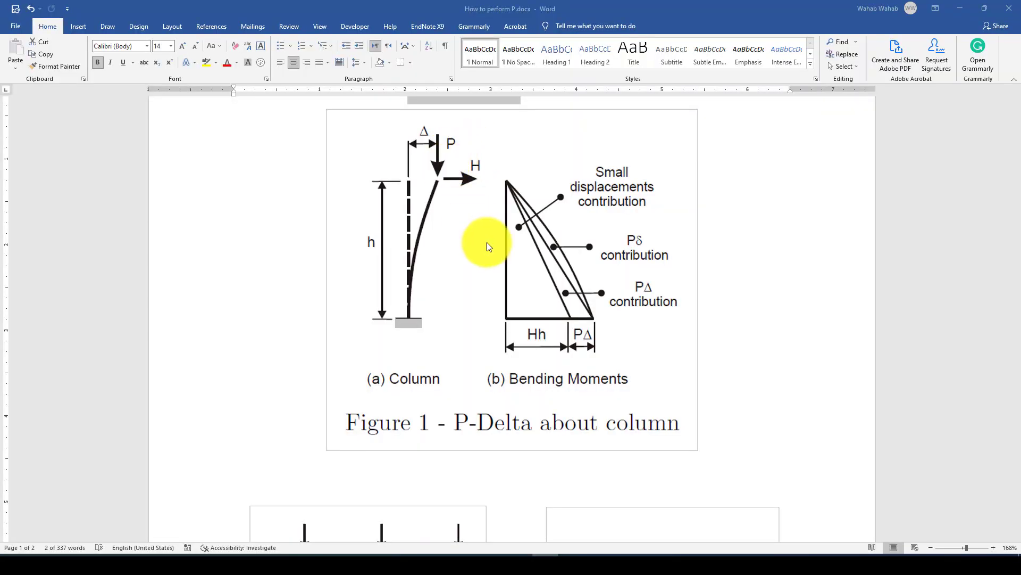
Review the document title, highlighting the words "P-Delta analysis"
scroll(486, 242, up, 3)
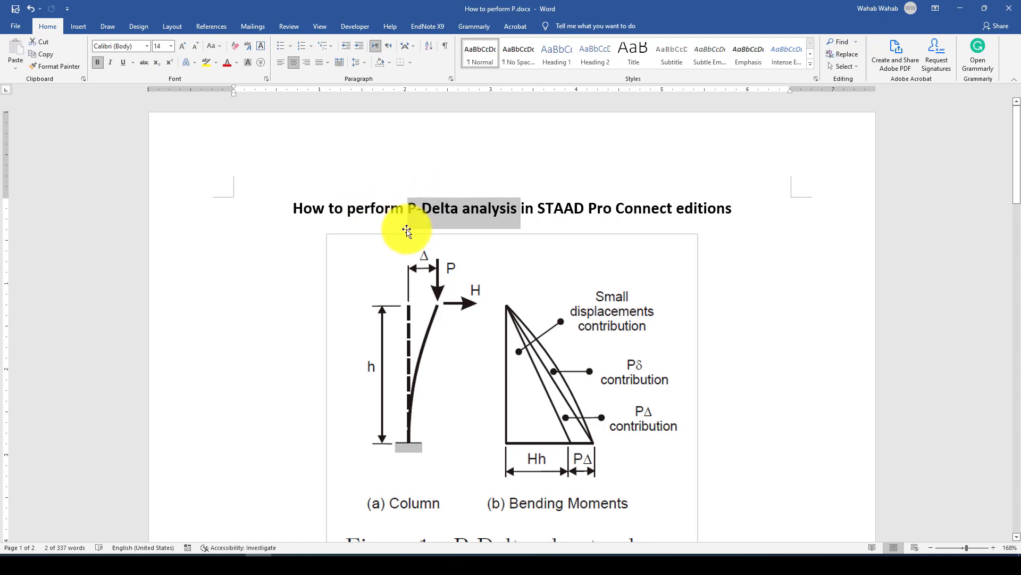
mouse_move(408, 209)
mouse_down()
mouse_move(504, 209)
mouse_move(406, 222)
mouse_up()
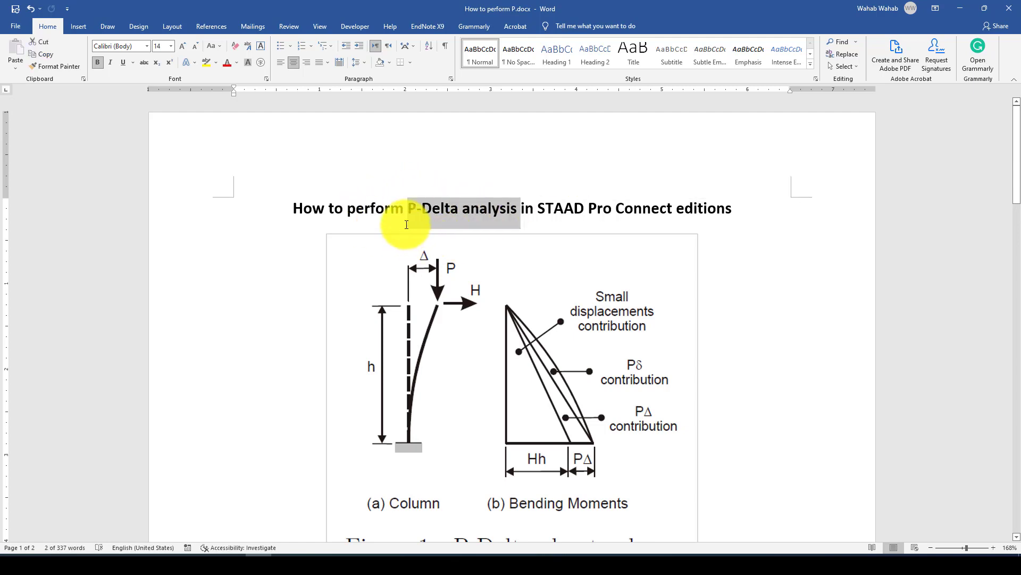
click(417, 189)
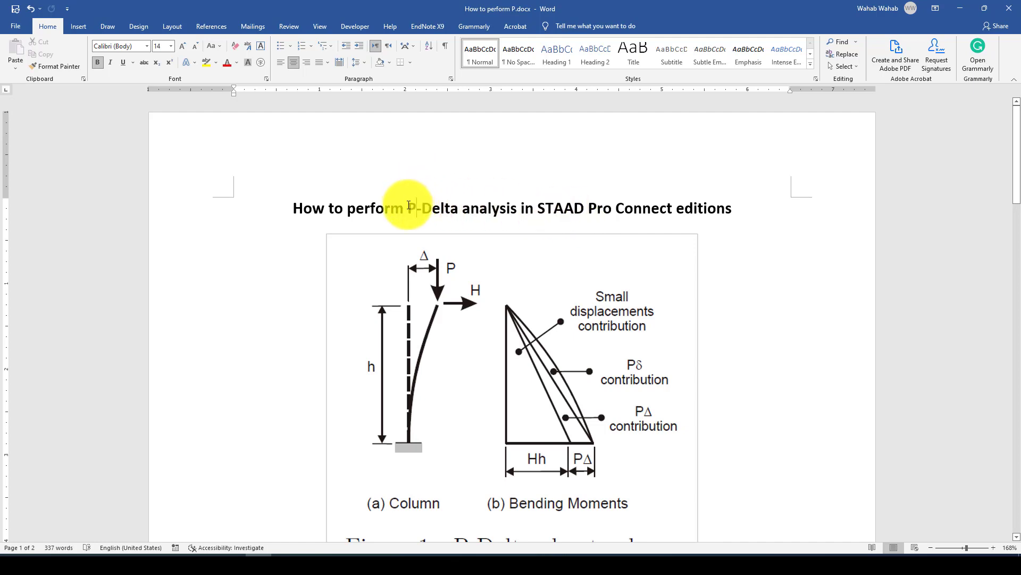
drag(409, 205, 491, 208)
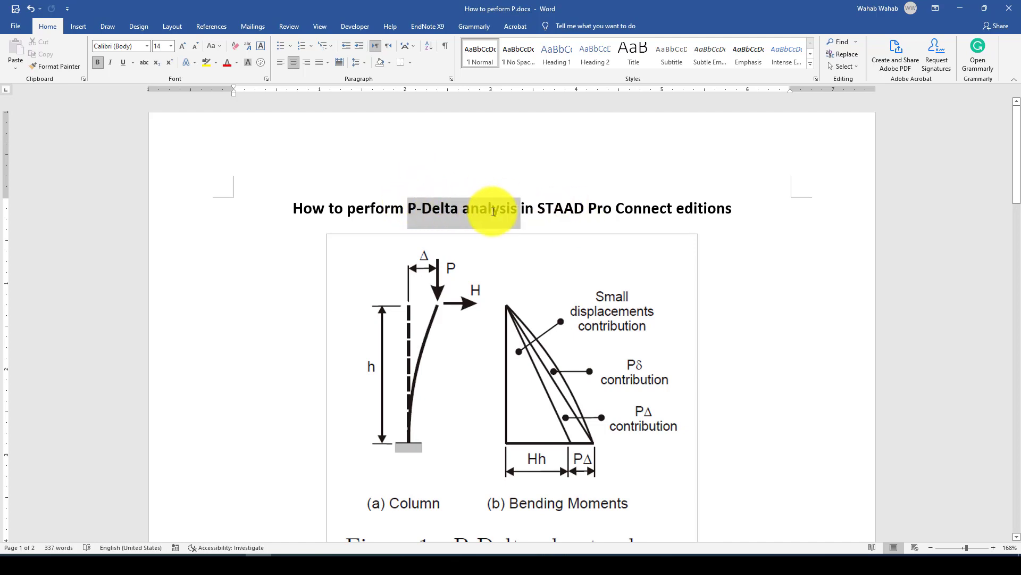
click(440, 190)
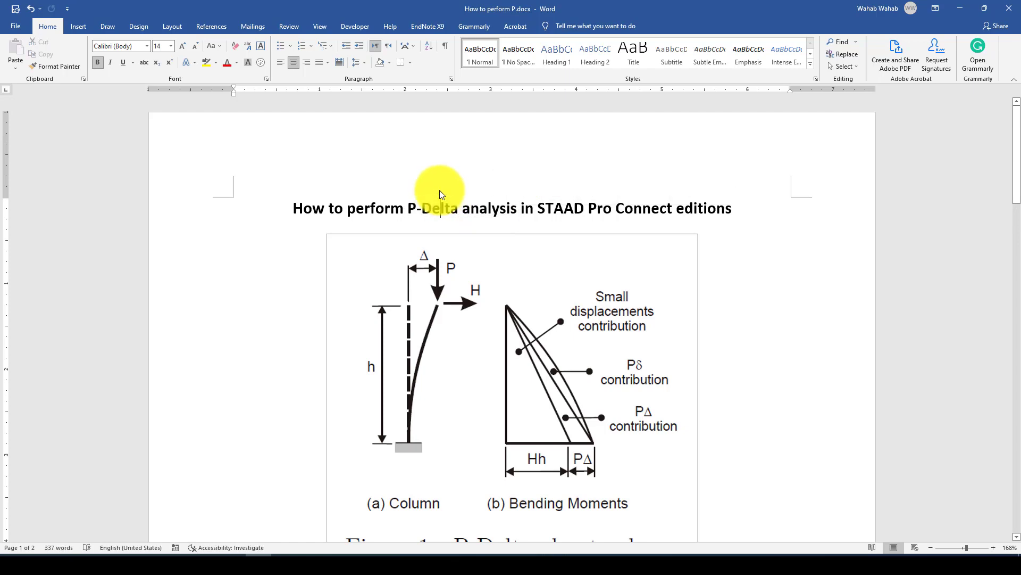
drag(401, 206, 449, 194)
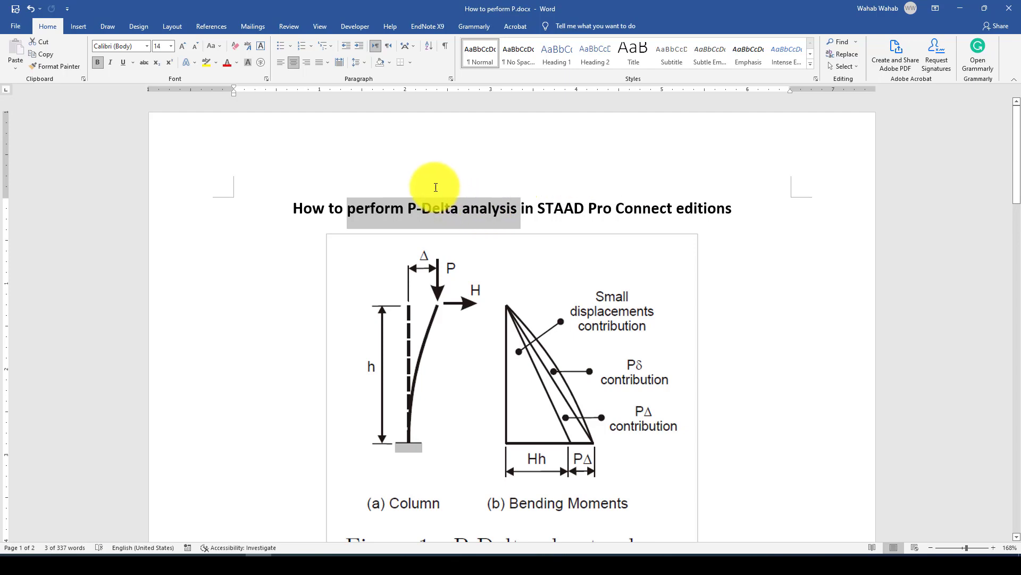
click(433, 188)
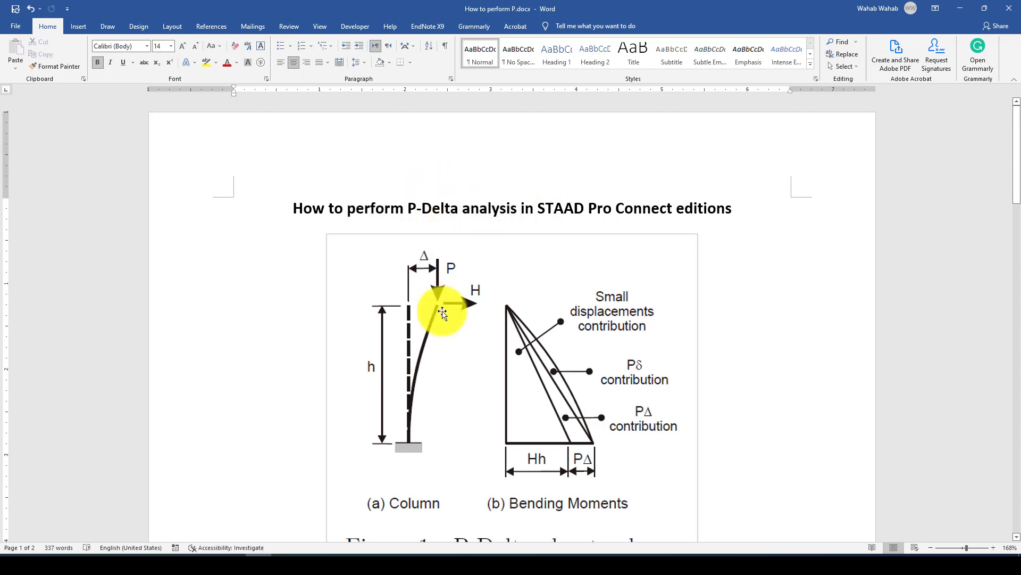
Examine the three P-Delta figures covering the column, the structure and the F-D relationship
scroll(447, 324, down, 1)
scroll(444, 325, down, 1)
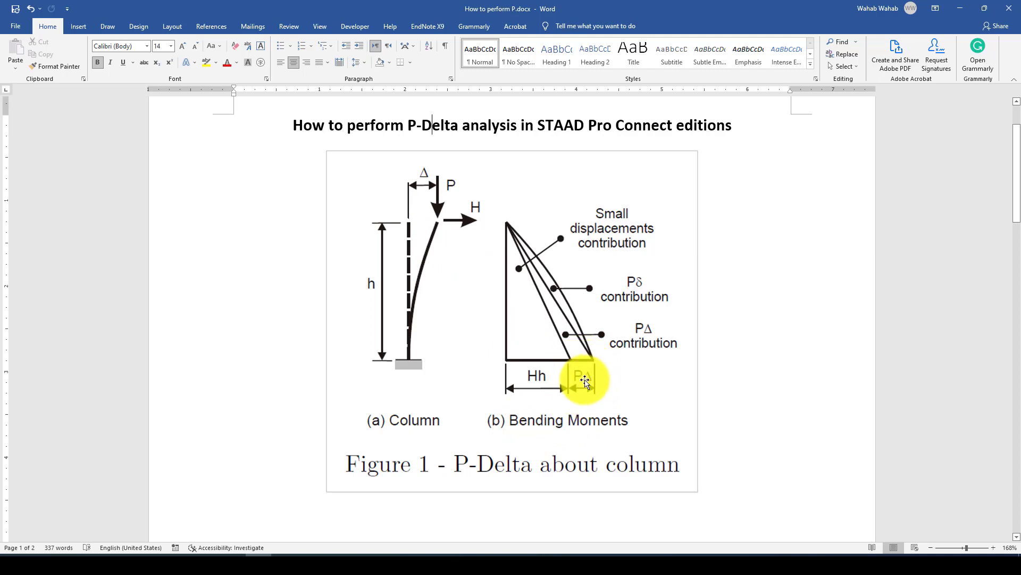
scroll(558, 392, down, 1)
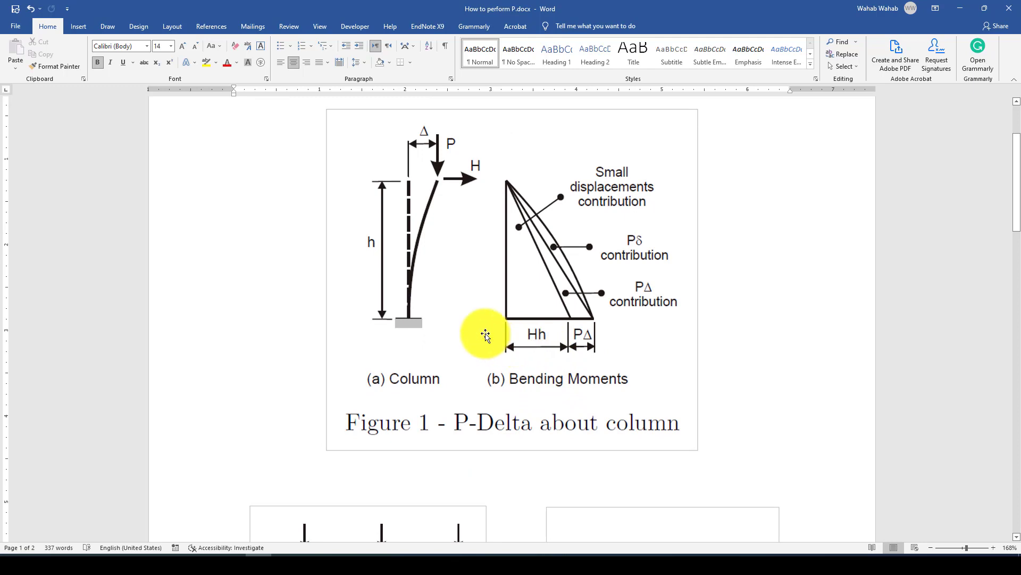
scroll(484, 333, down, 1)
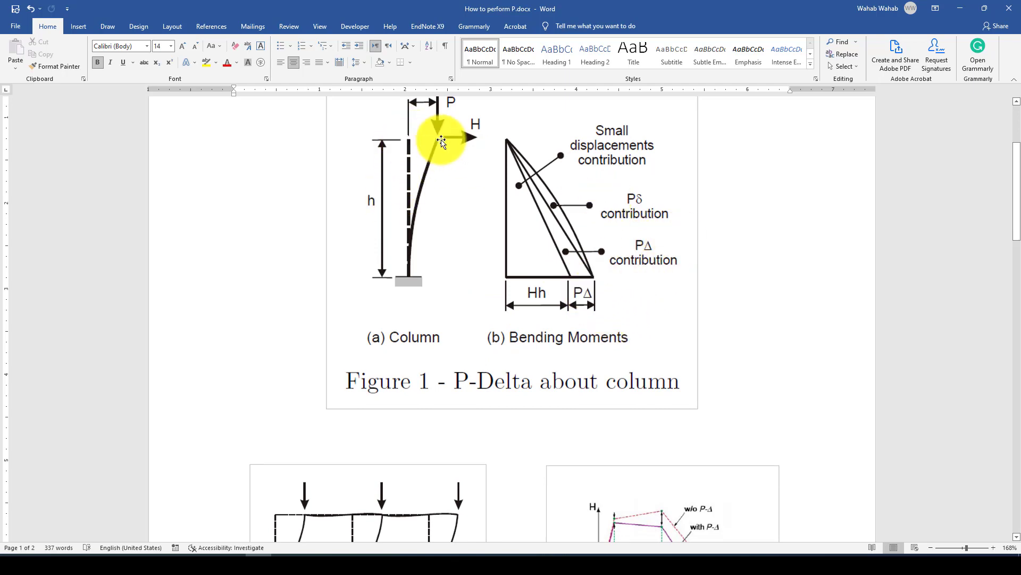
scroll(453, 283, down, 7)
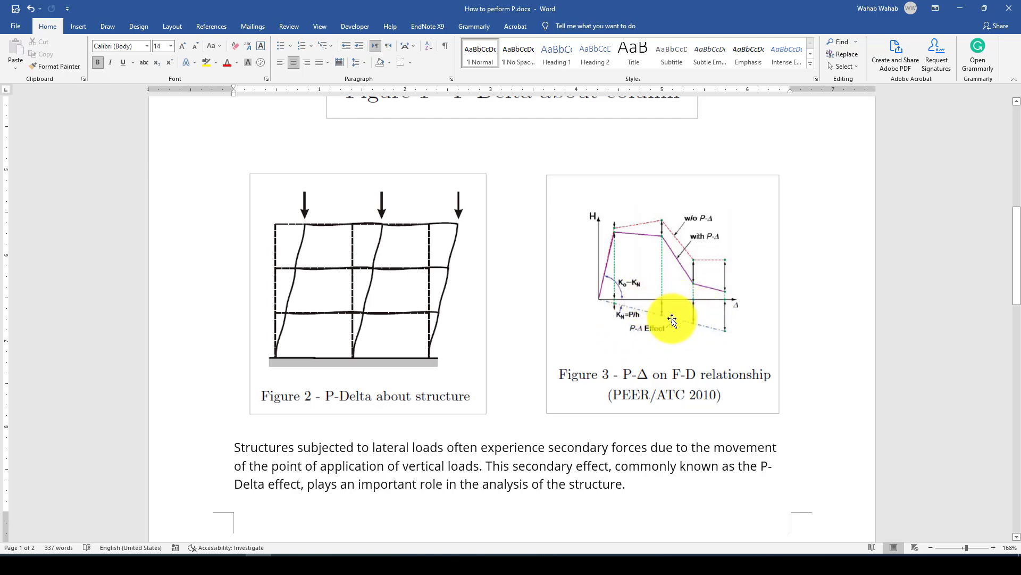
scroll(628, 298, down, 6)
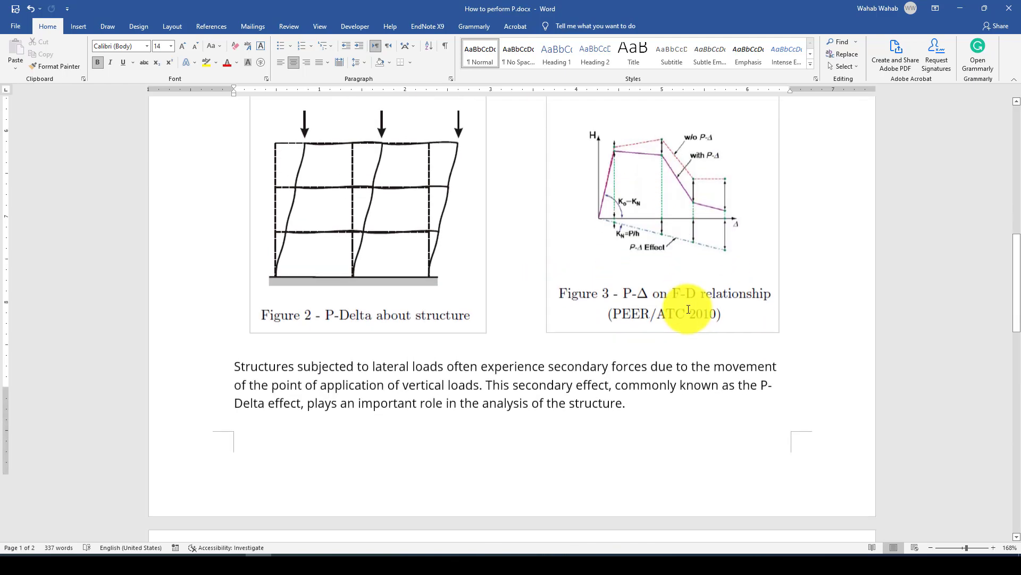
Read the second page's explanation of the secondary effect, highlighting "as stress stiffening for members in tension"
scroll(679, 308, down, 2)
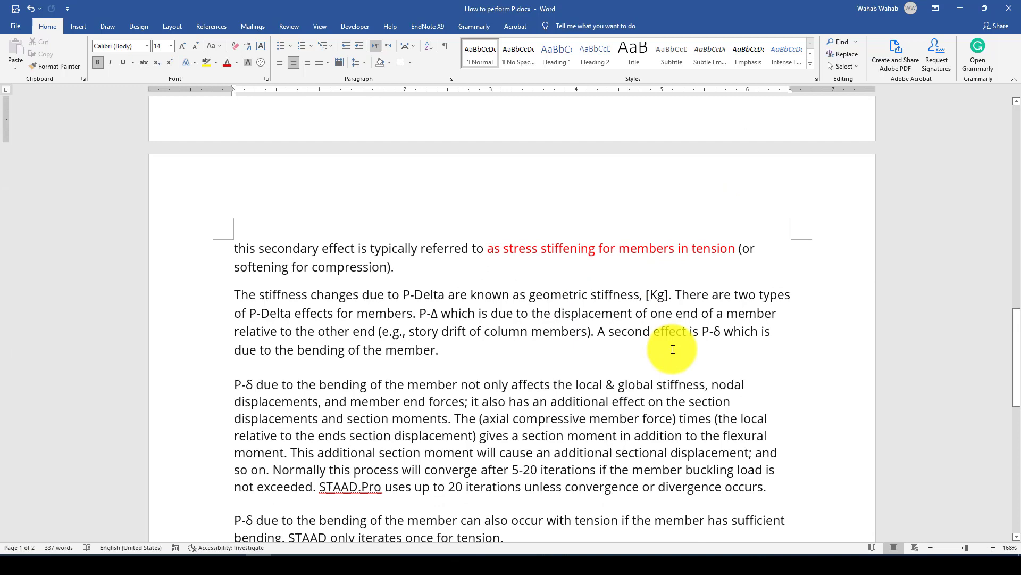
scroll(570, 336, up, 4)
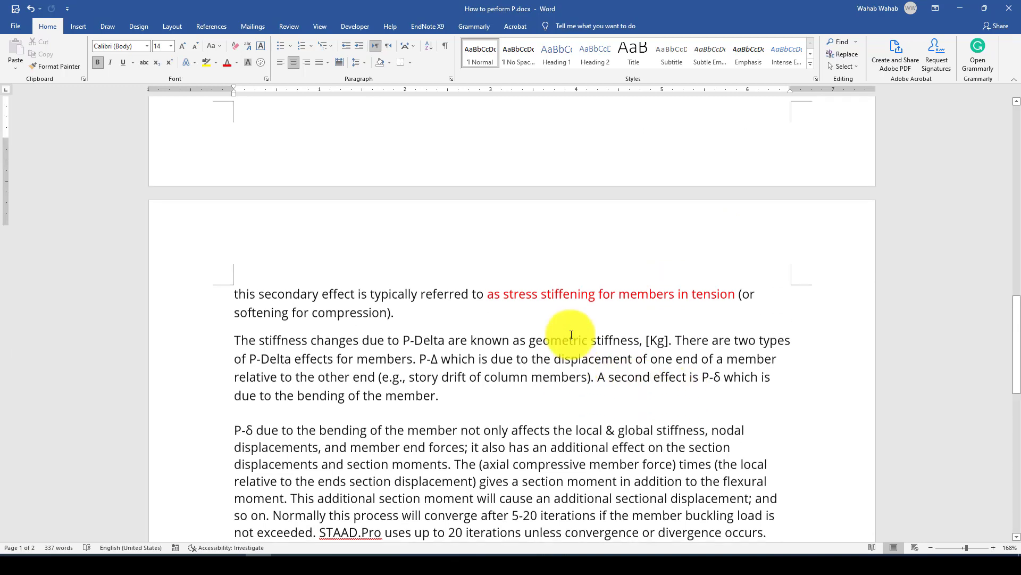
scroll(419, 339, down, 4)
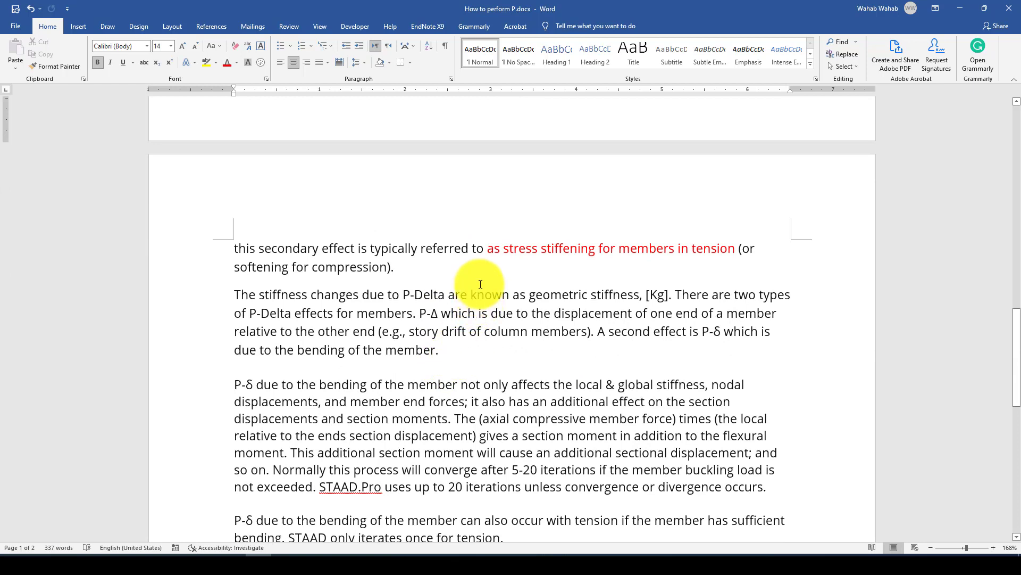
scroll(473, 301, up, 1)
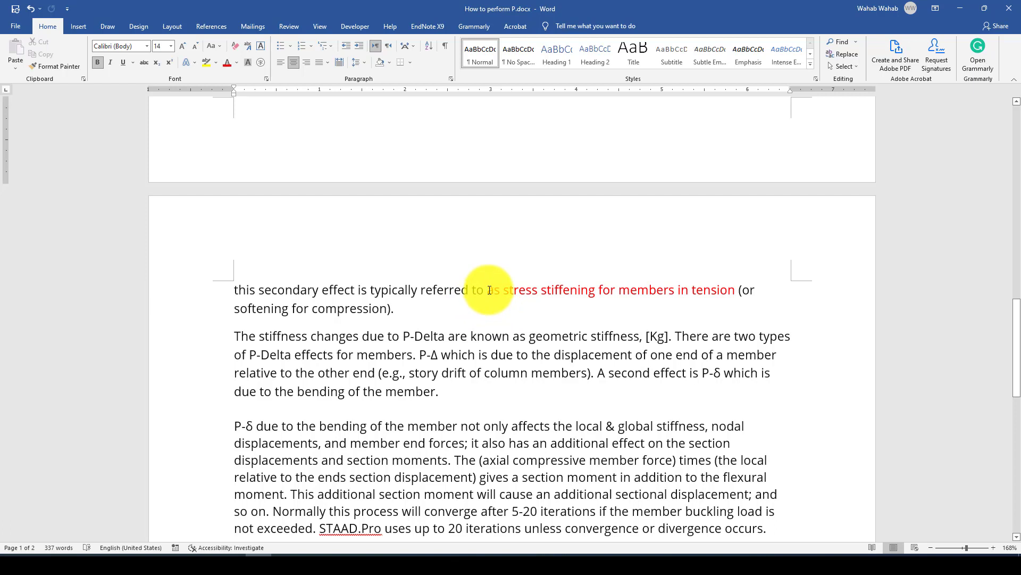
drag(488, 290, 731, 286)
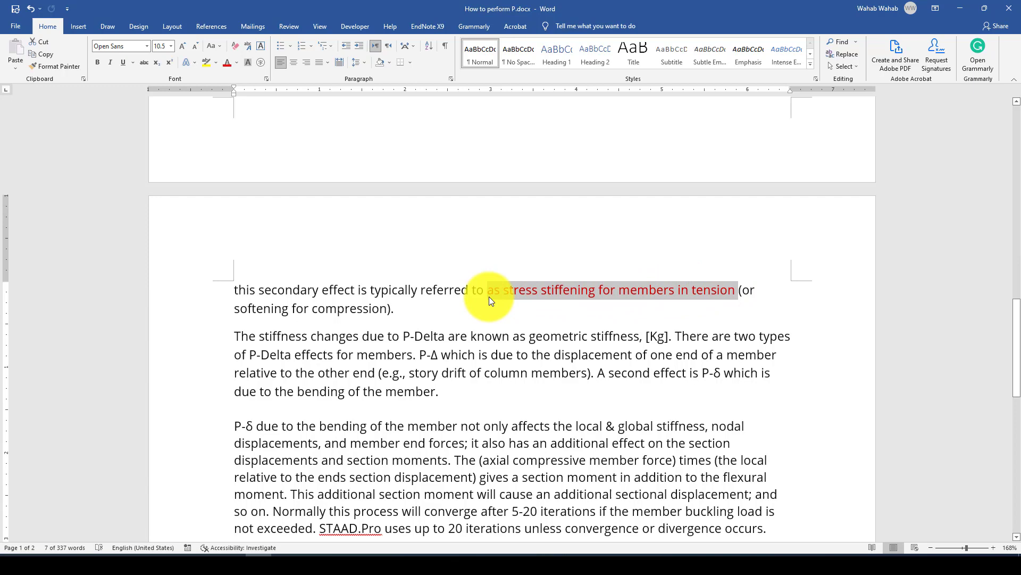
scroll(433, 326, down, 5)
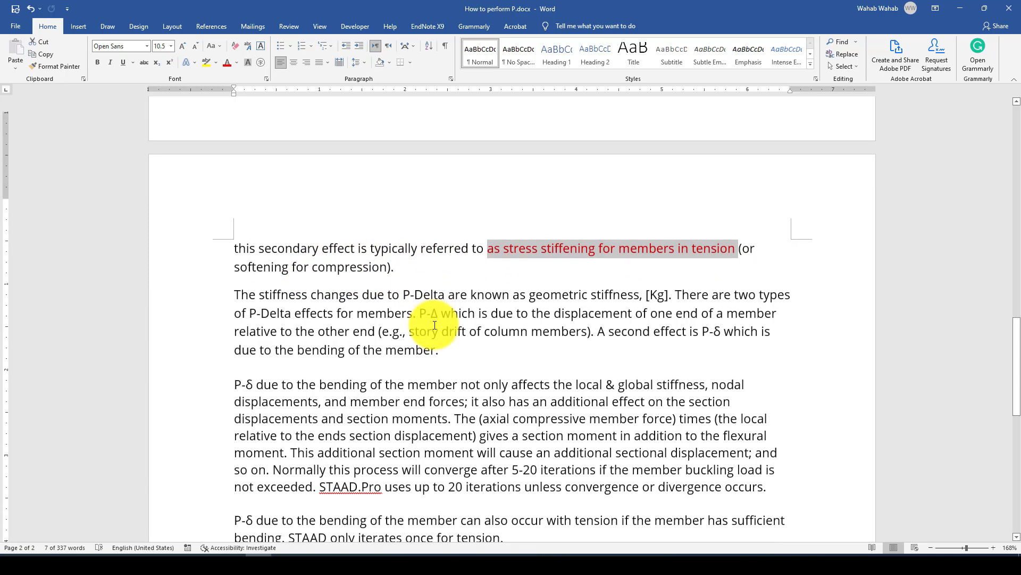
scroll(430, 325, down, 3)
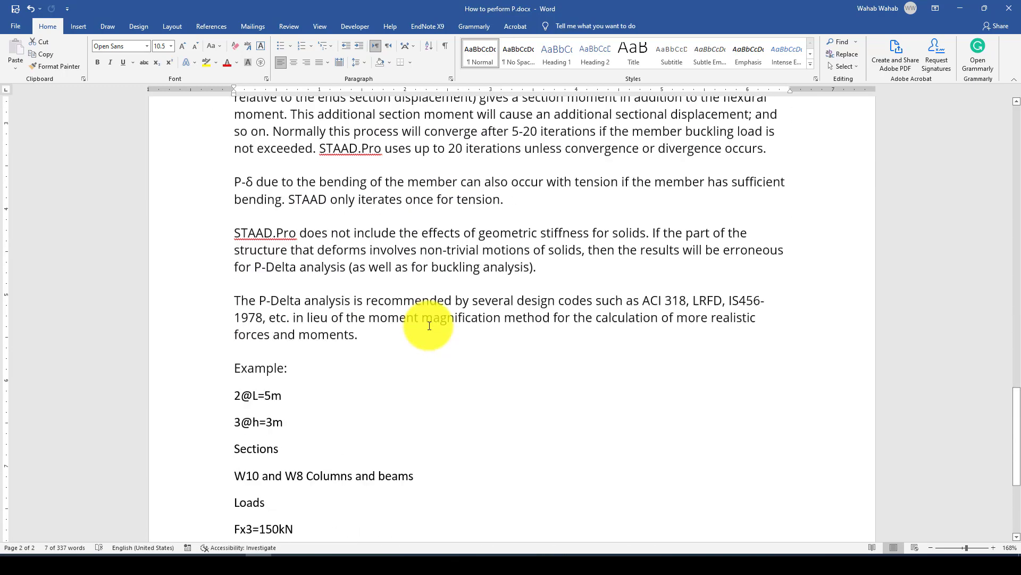
scroll(430, 326, up, 4)
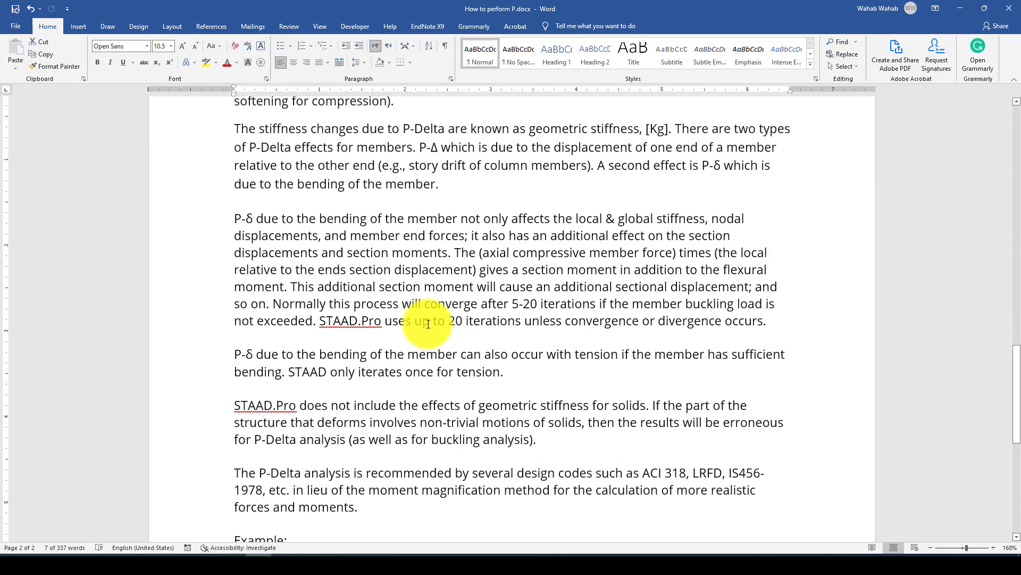
scroll(428, 324, up, 2)
Extend the geometric stiffness term in the stiffness changes paragraph to read [Kg+k]
click(482, 217)
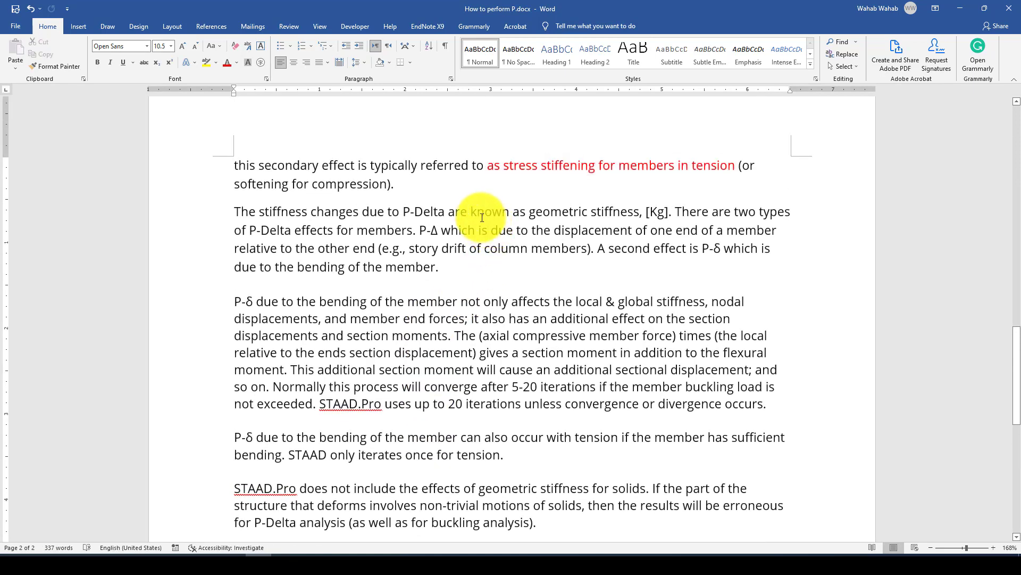
drag(532, 214, 655, 215)
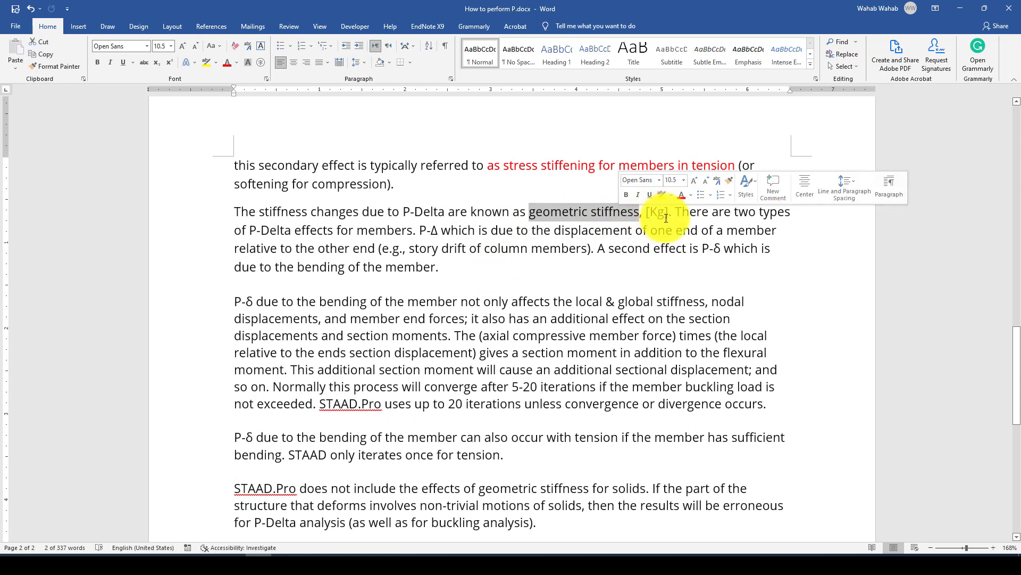
click(665, 215)
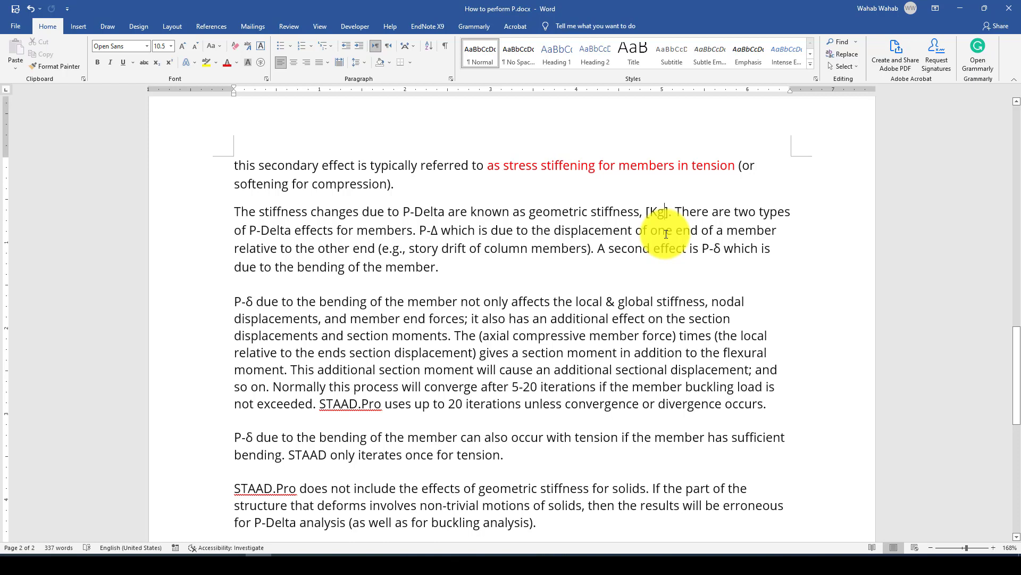
text(+)
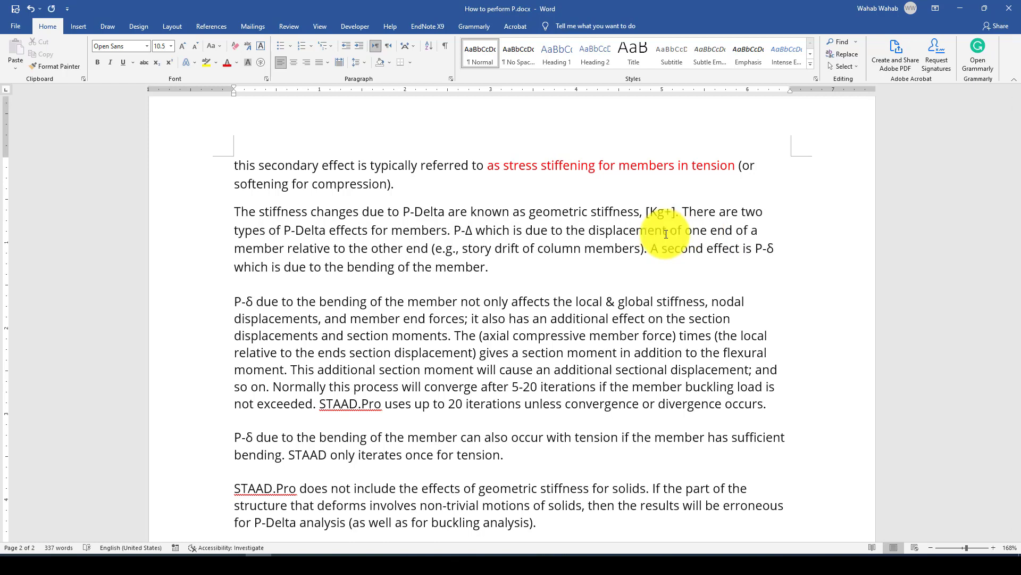
text(k)
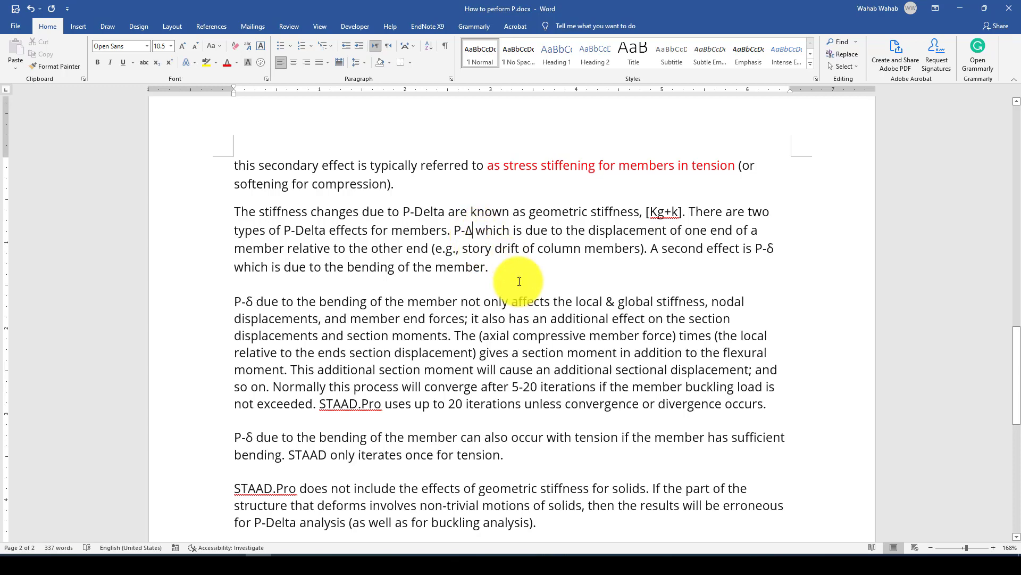
Read the paragraphs on P-δ iterations, STAAD.Pro limitations and the design codes that recommend P-Delta analysis
scroll(520, 281, down, 2)
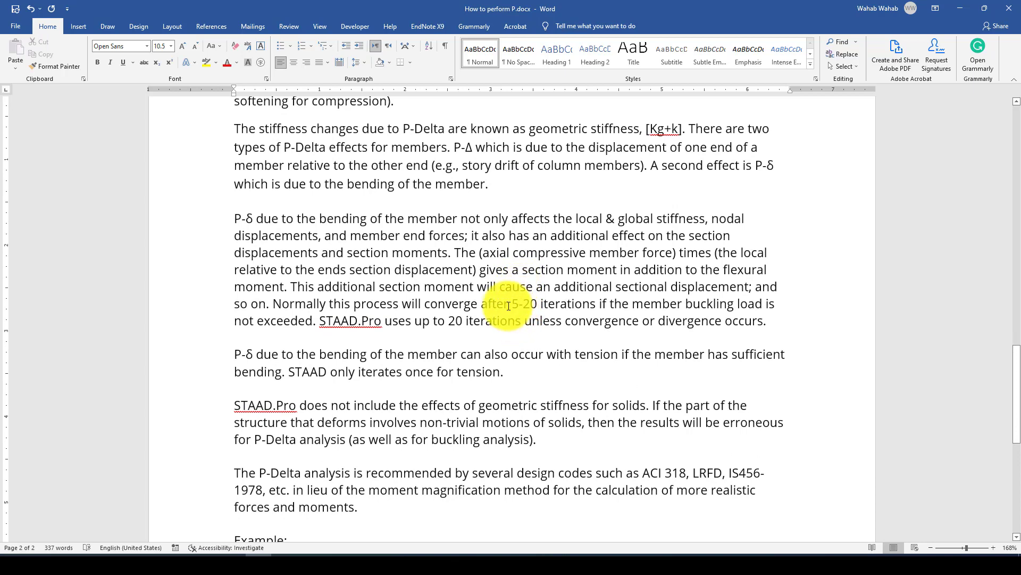
drag(512, 303, 533, 303)
scroll(513, 365, down, 5)
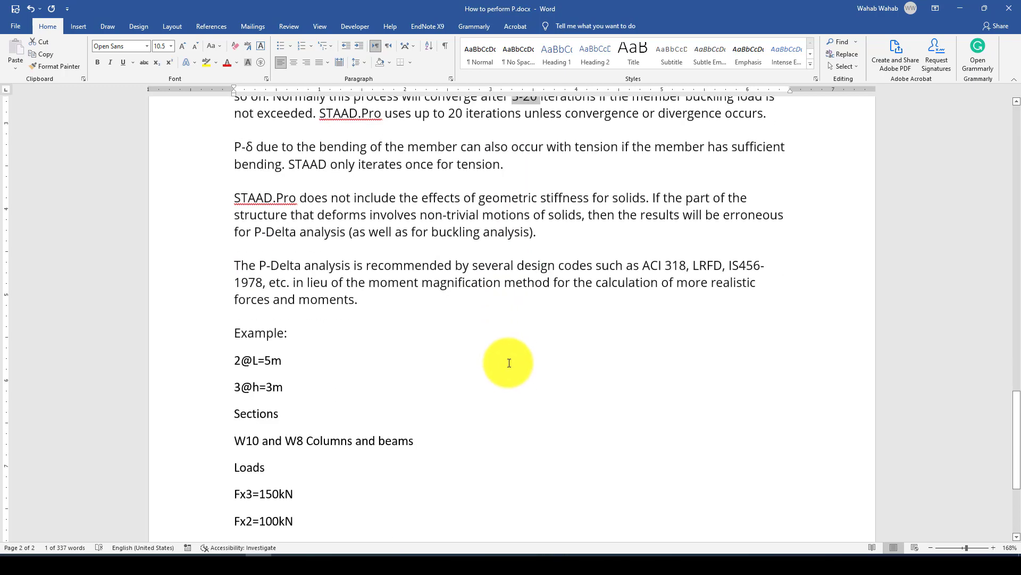
scroll(489, 313, down, 3)
scroll(473, 292, up, 3)
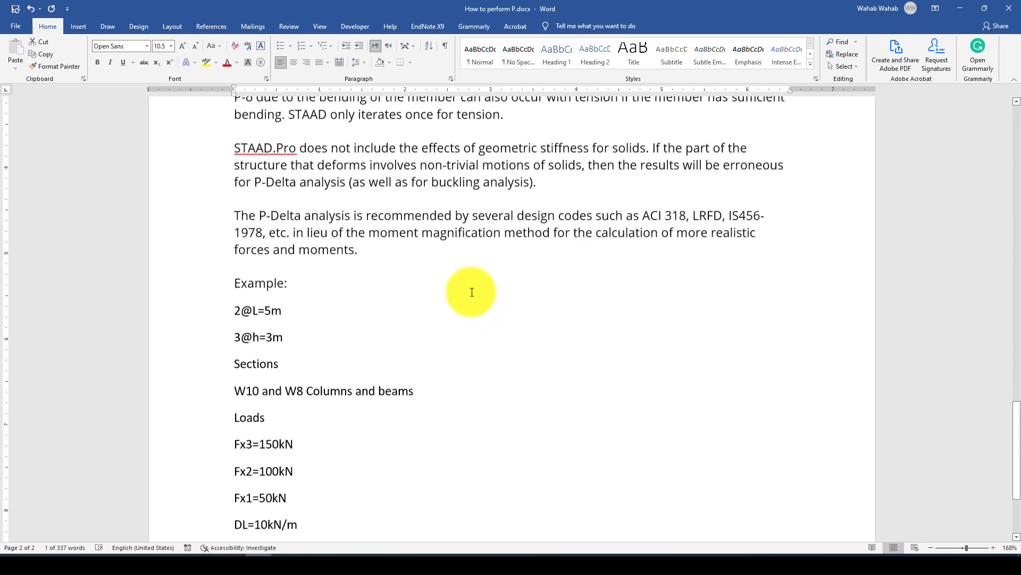
click(272, 261)
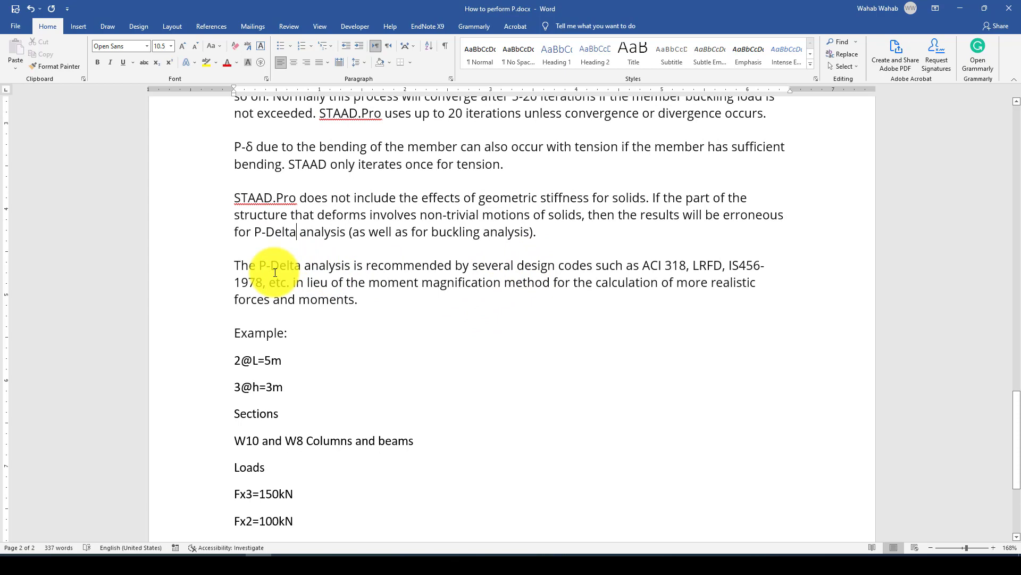
drag(239, 265, 707, 272)
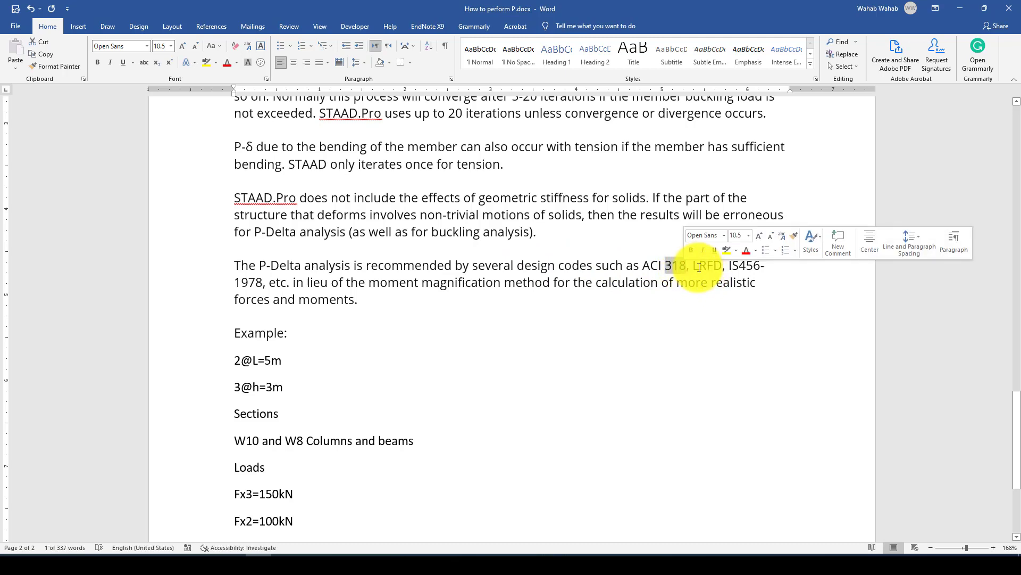
click(702, 266)
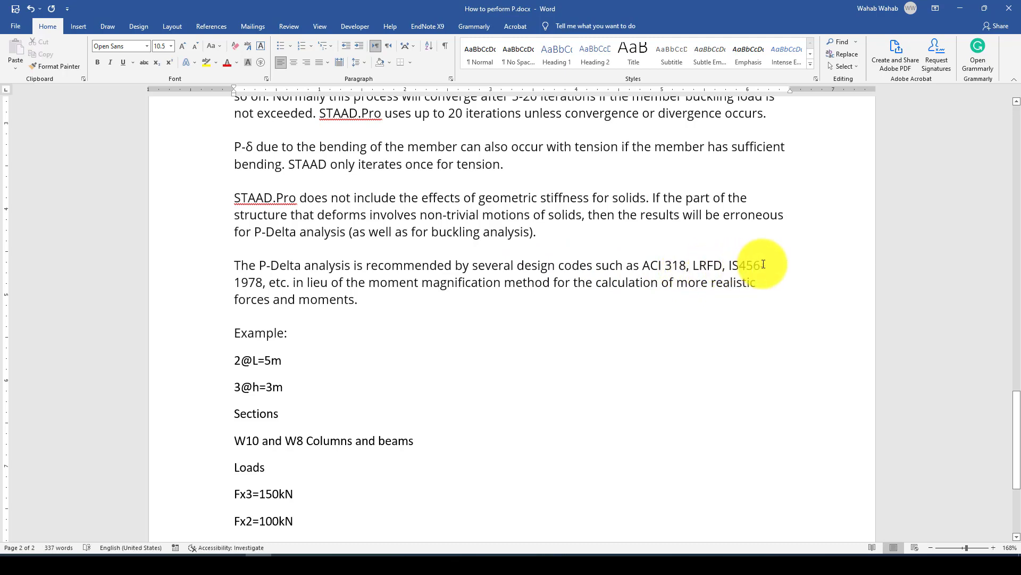
drag(763, 264, 367, 283)
scroll(422, 324, down, 2)
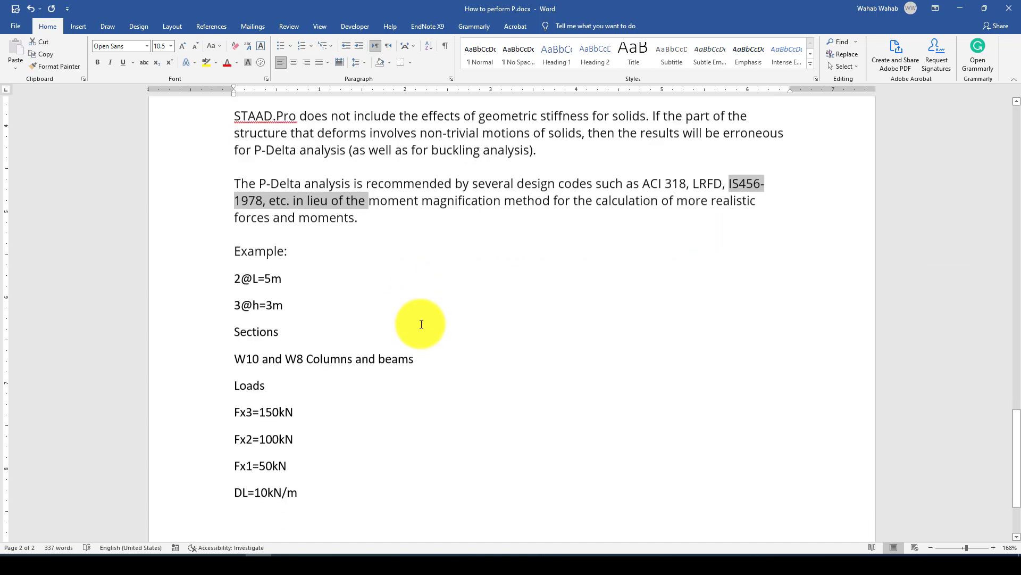
Review the example's bay lengths, storey heights and column and beam sections at the end of the document
scroll(421, 324, down, 2)
click(288, 166)
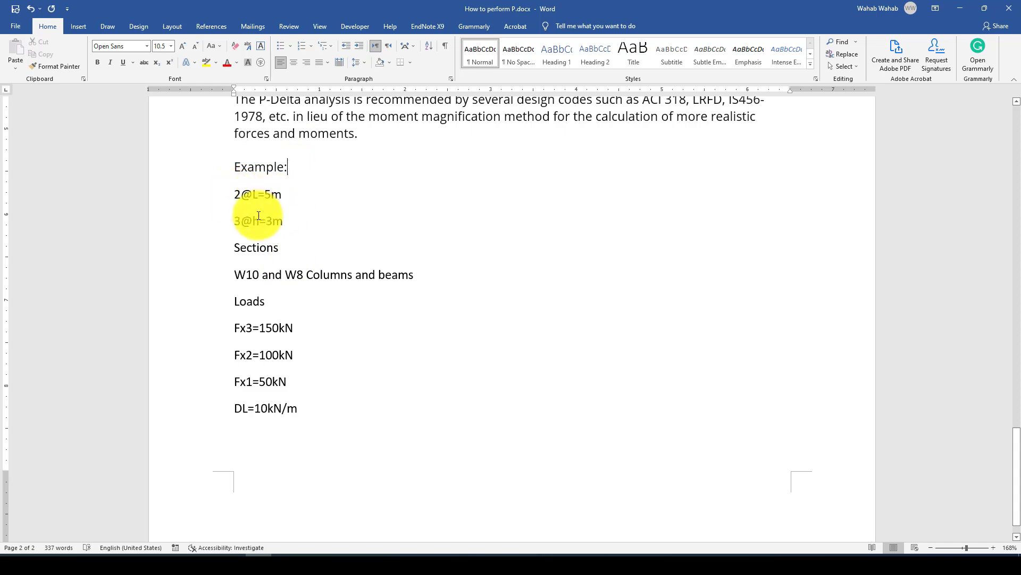
drag(235, 221, 303, 227)
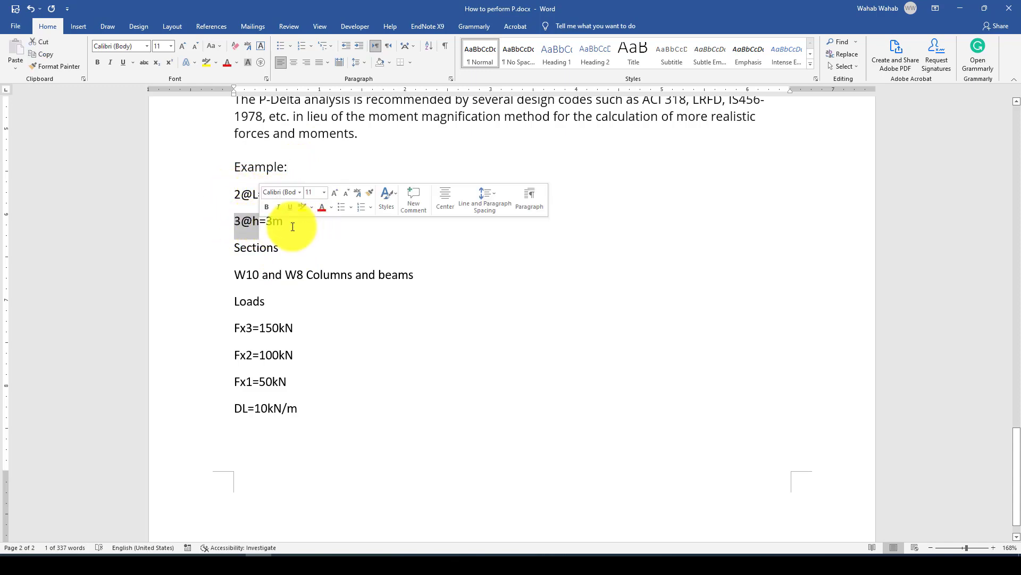
click(292, 222)
drag(231, 281, 262, 277)
click(297, 277)
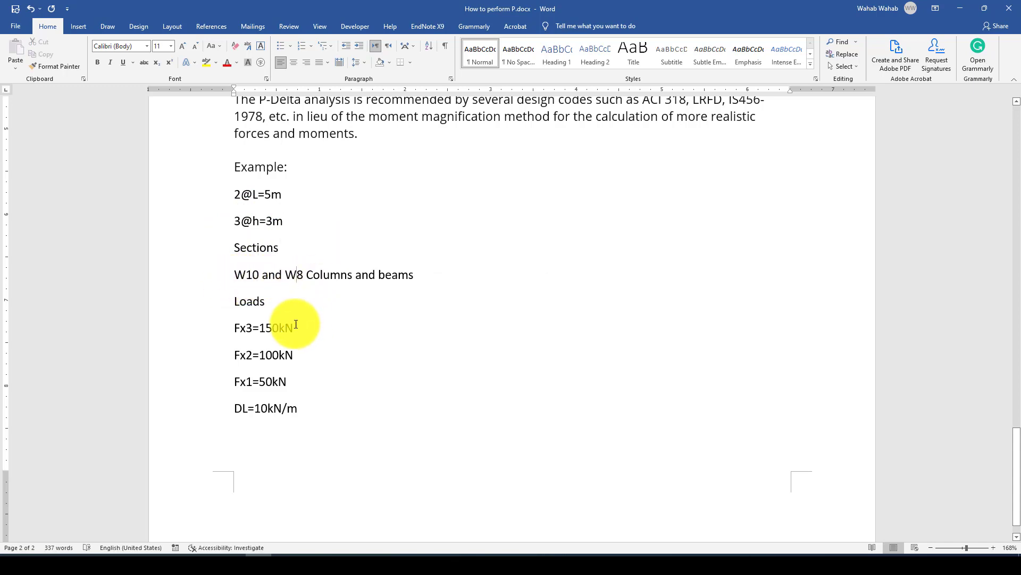
Review the example's lateral loads Fx1 to Fx3 and the dead load at the end of the document
scroll(287, 319, down, 1)
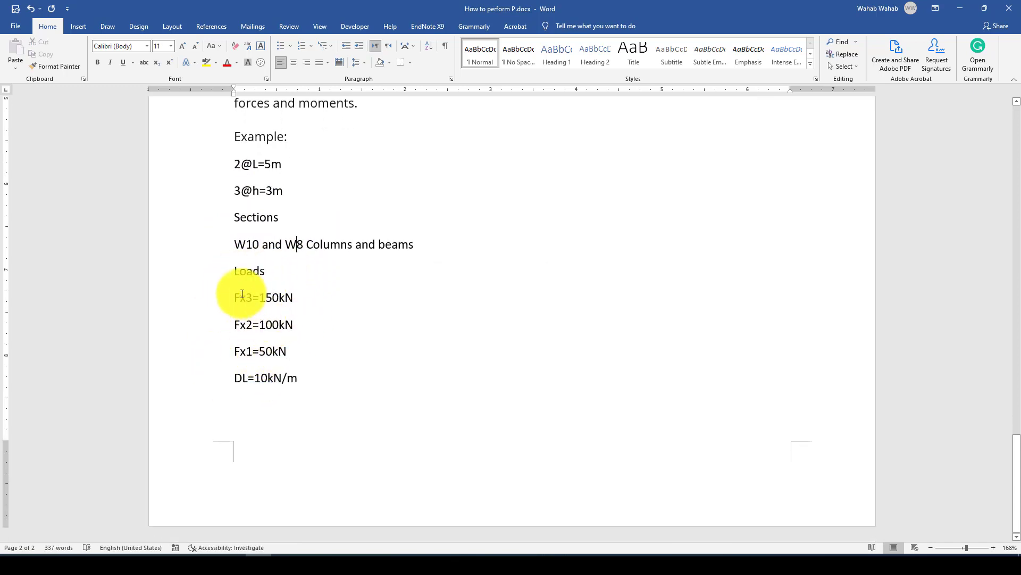
drag(235, 297, 282, 379)
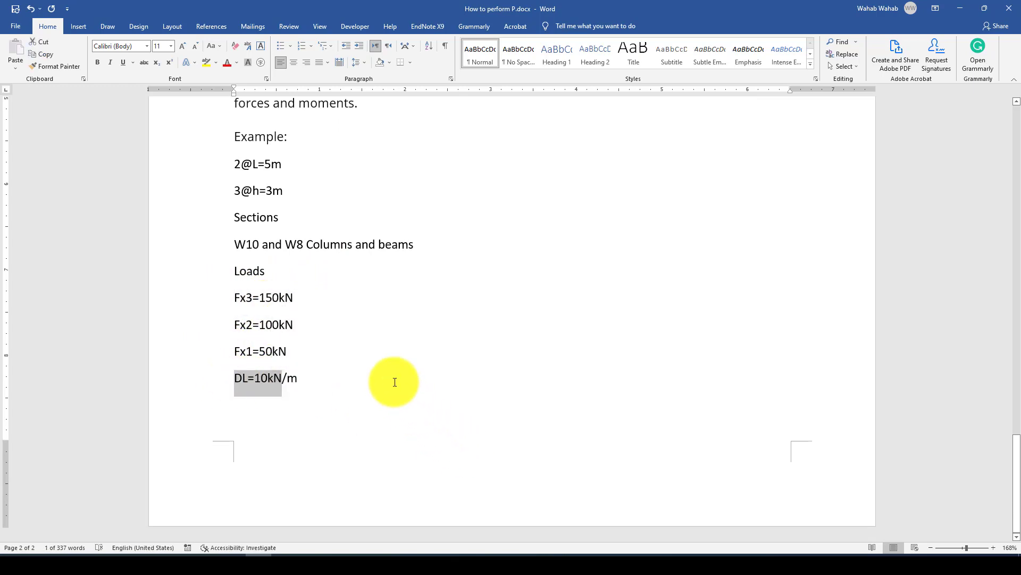
click(377, 377)
scroll(377, 376, up, 3)
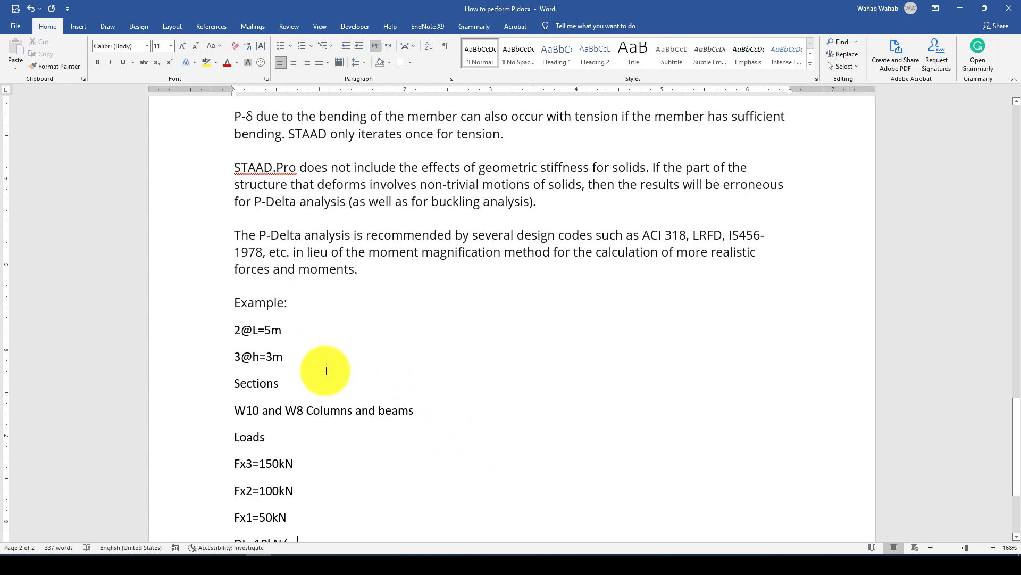
scroll(341, 372, down, 2)
Switch to STAAD.Pro and create a new metric analytical model named P-Dealta
click(438, 551)
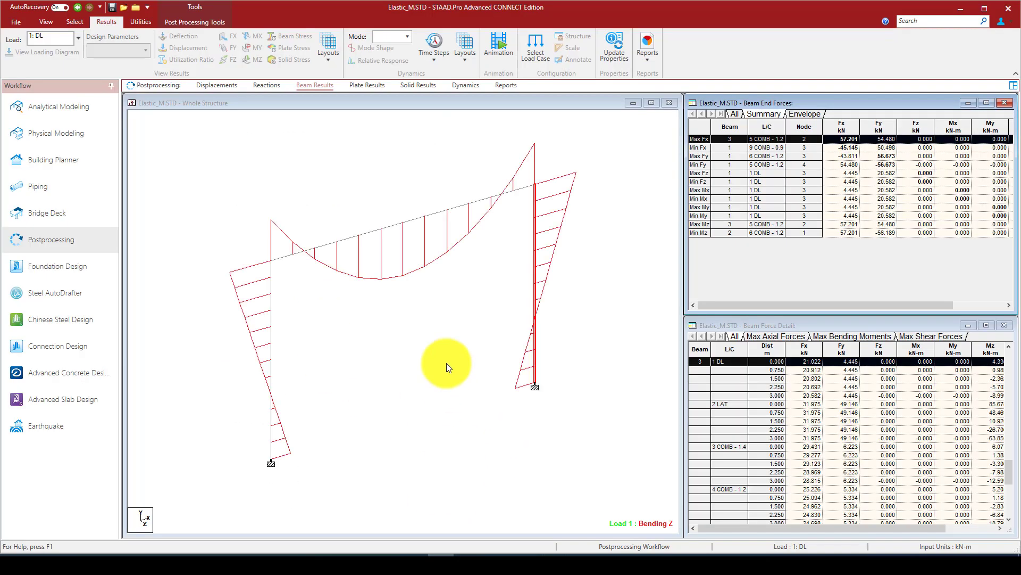
click(11, 22)
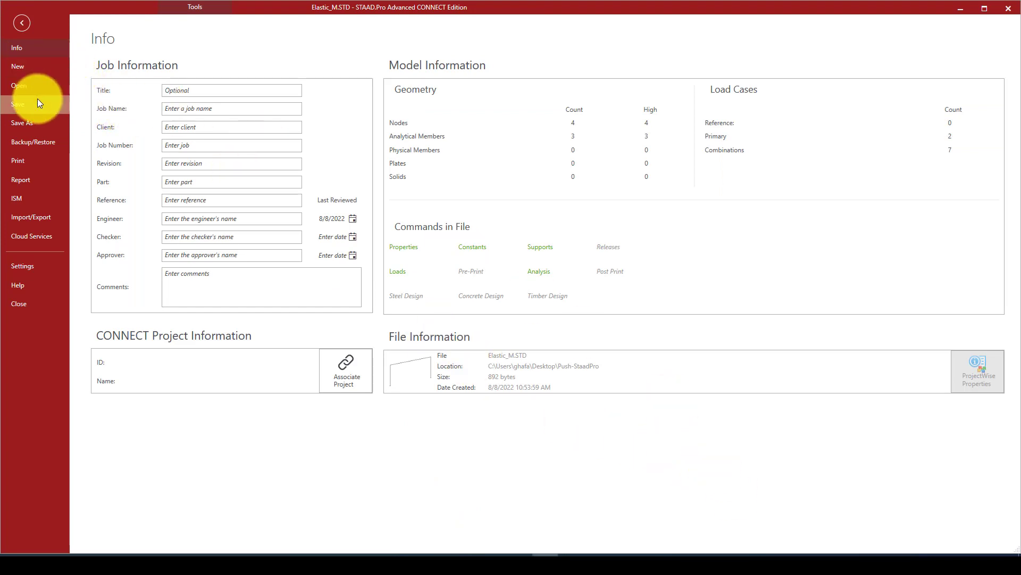
click(22, 70)
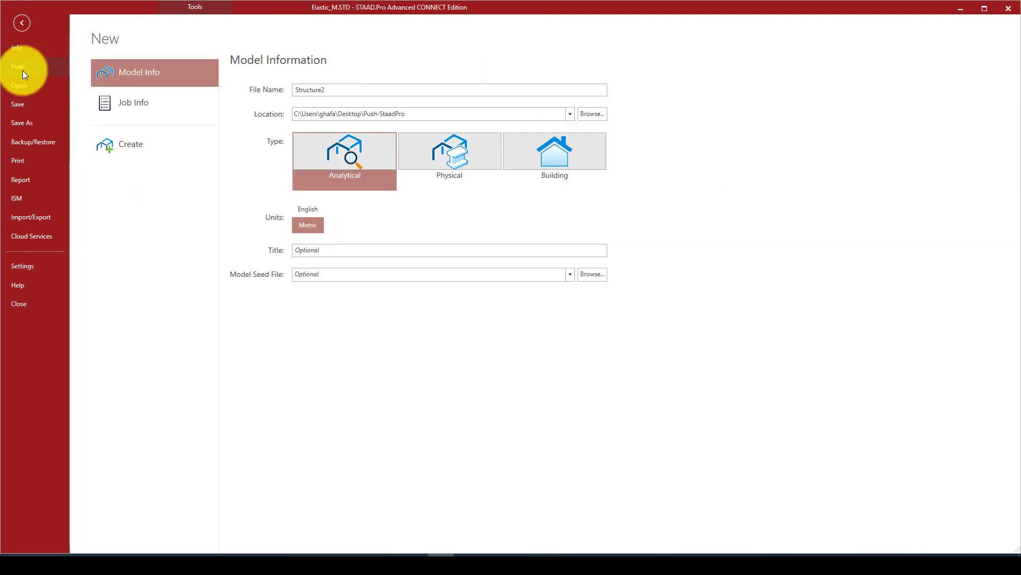
drag(332, 90, 273, 93)
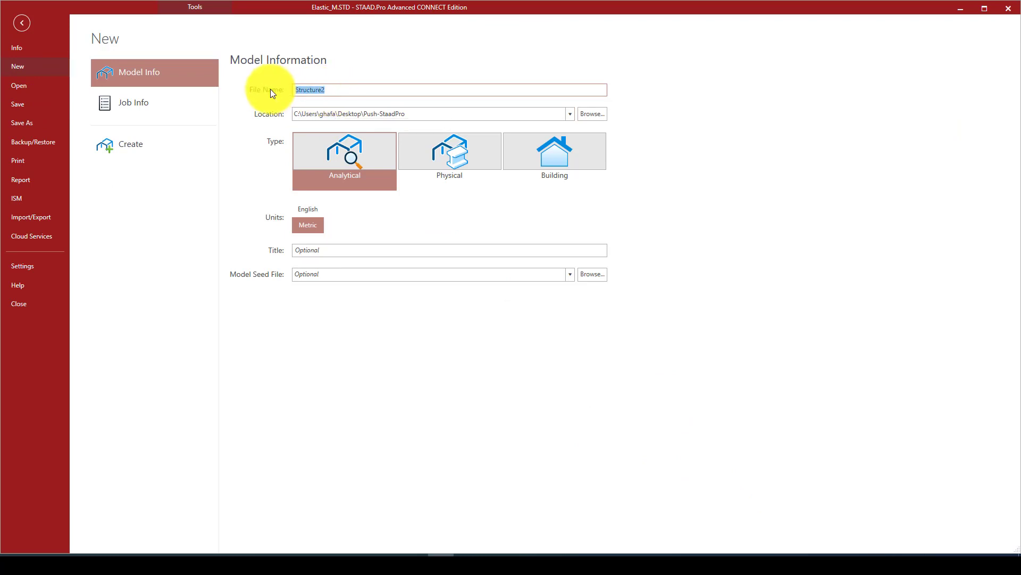
text(P-Dealta)
click(151, 143)
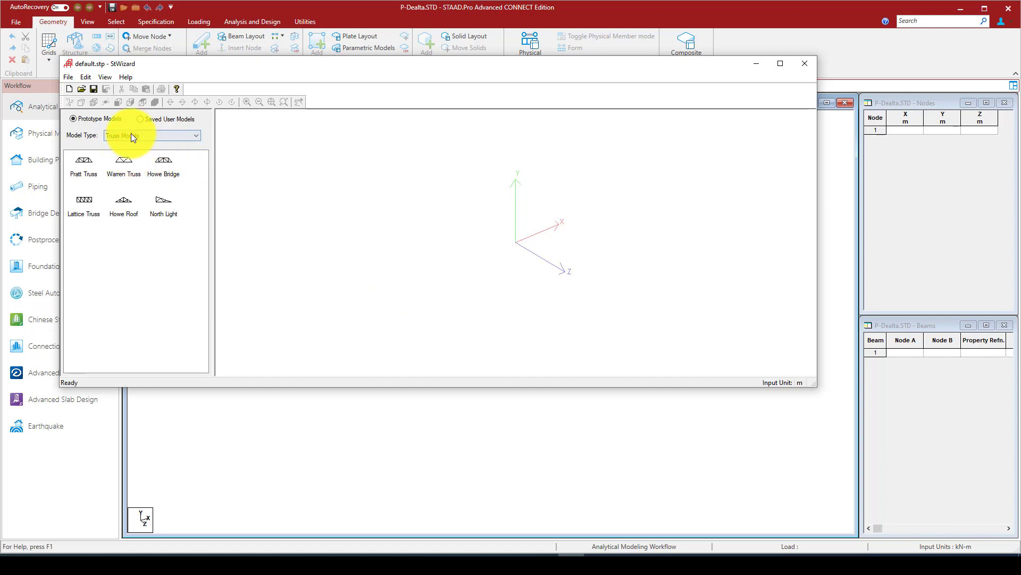
Start a Bay Frame prototype from the frame models with a length of 10 m and 2 bays along the length
click(130, 133)
click(124, 153)
click(84, 163)
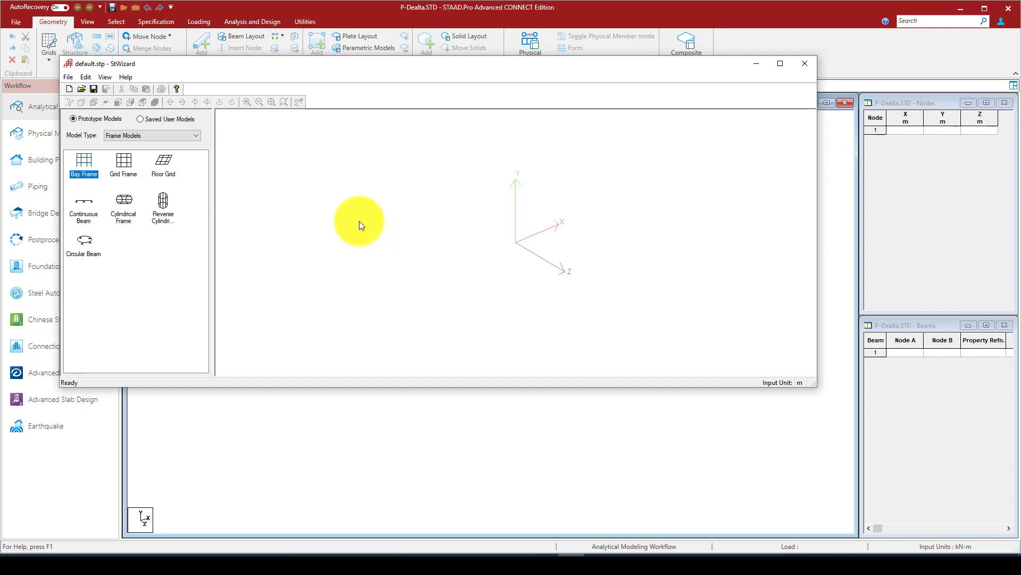
double_click(82, 173)
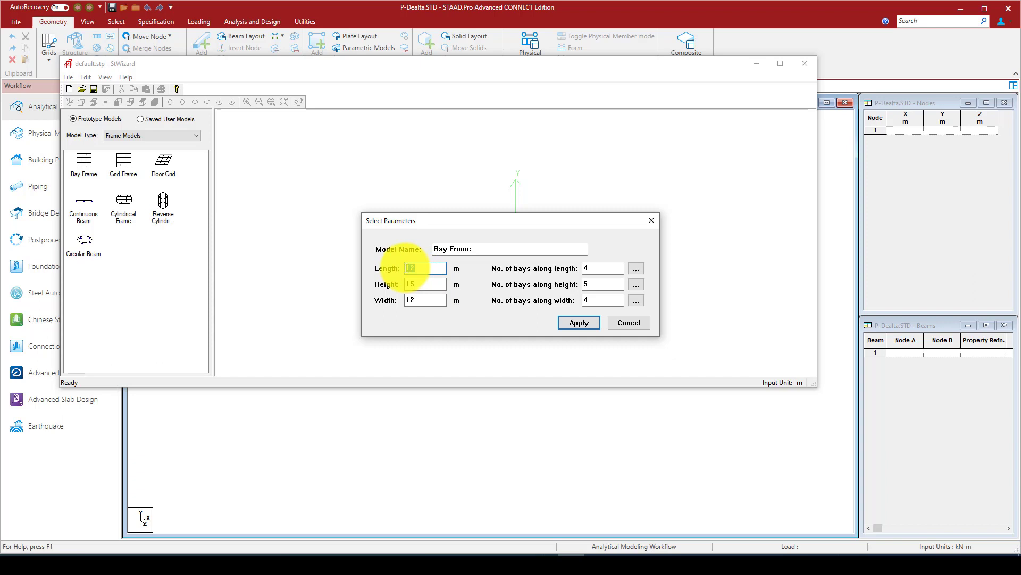
text(20)
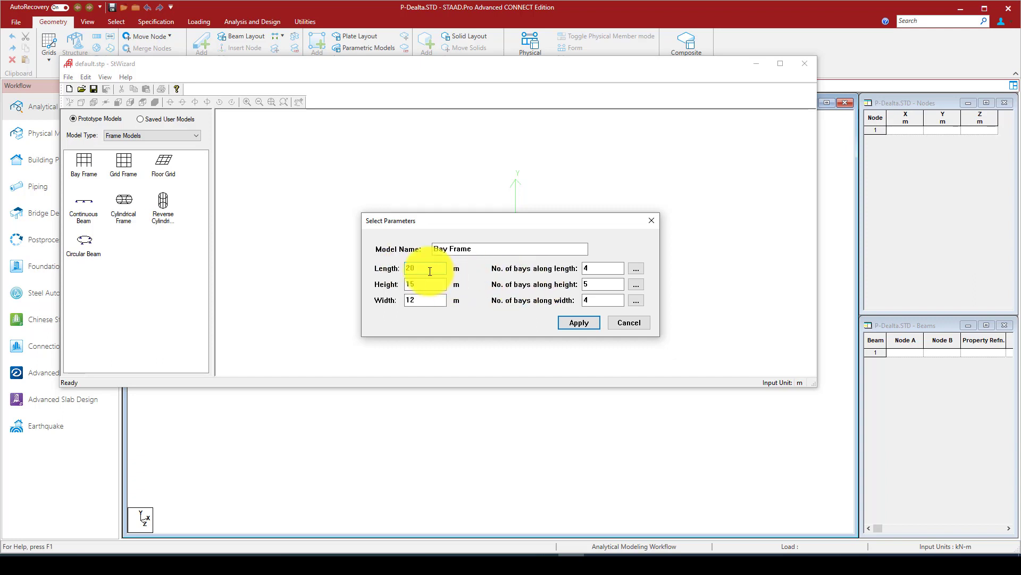
text(10)
double_click(592, 268)
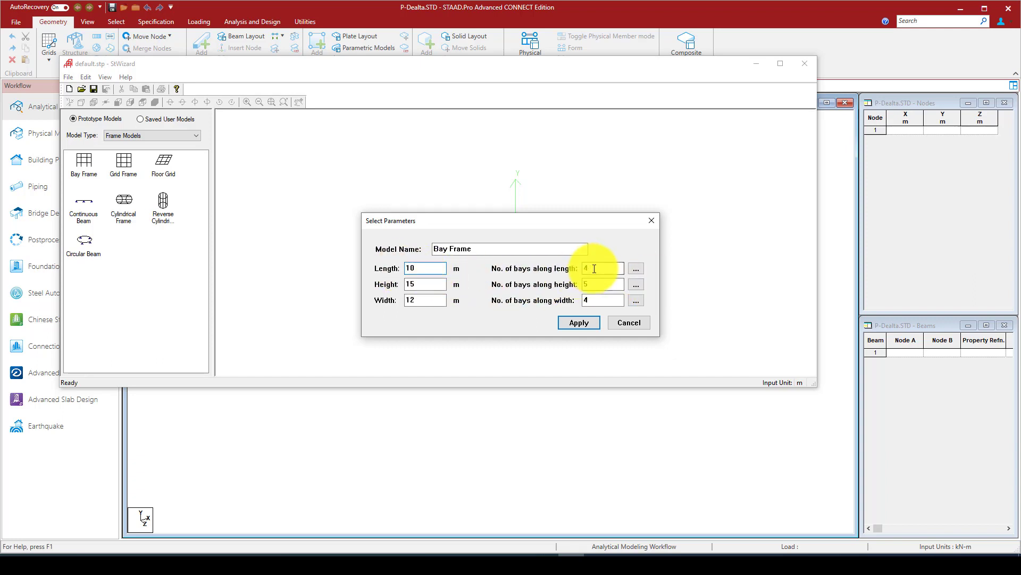
text(2)
click(928, 512)
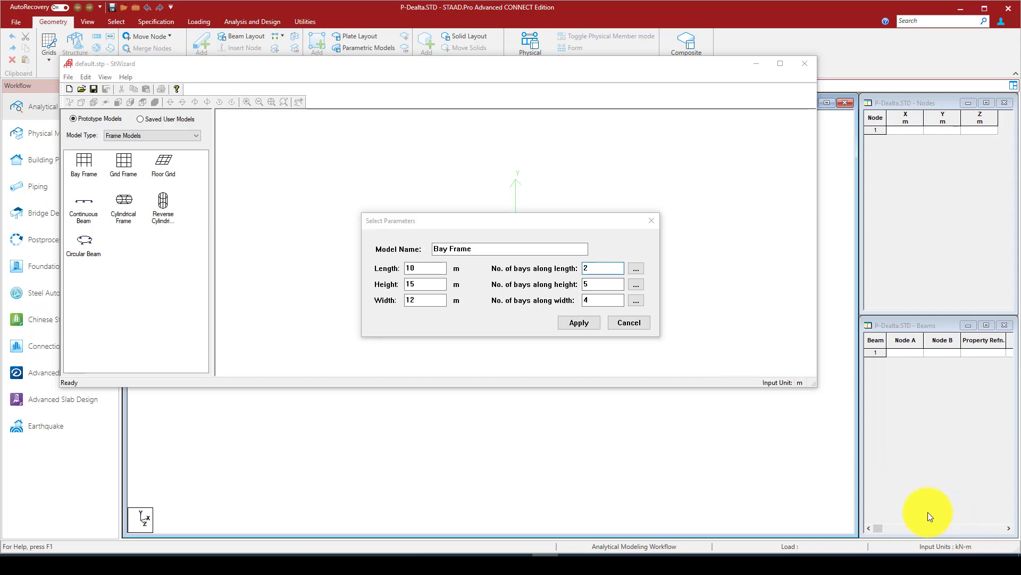
Set the bay frame's height to 9 m with 3 bays and its width to 0 m, and apply the parameters
double_click(414, 284)
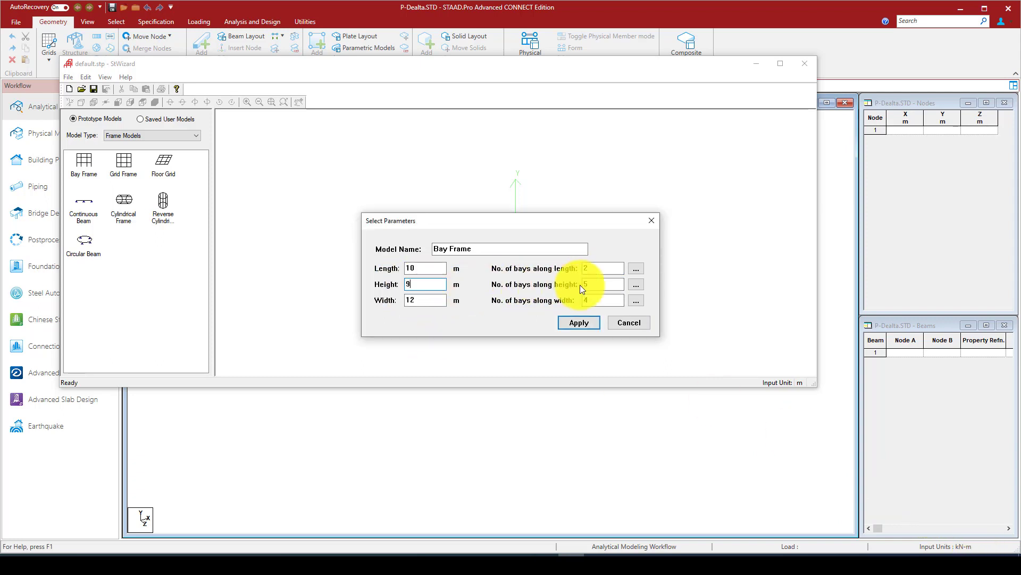
key(Tab)
text(3)
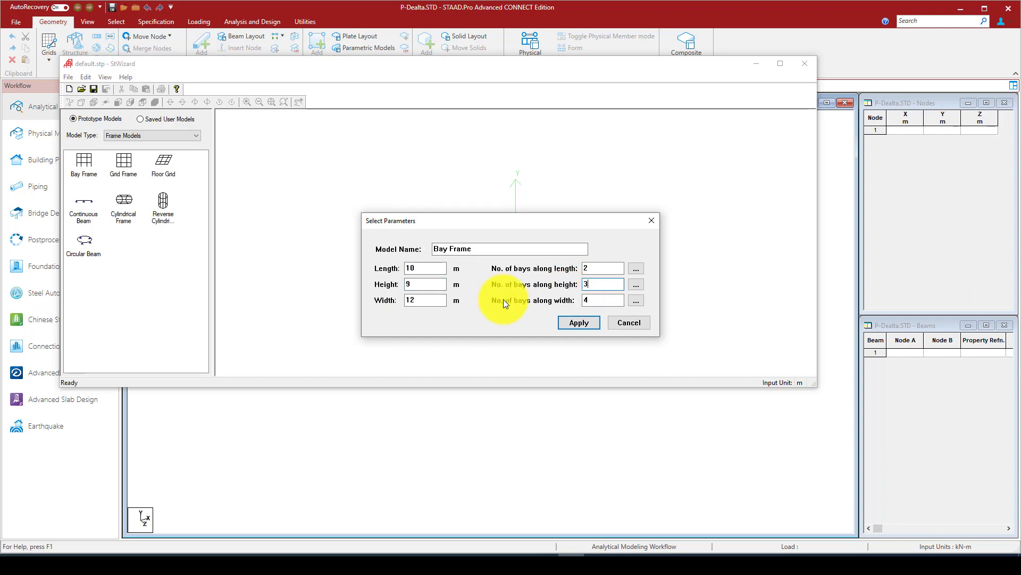
key(Tab)
text(0)
key(Tab)
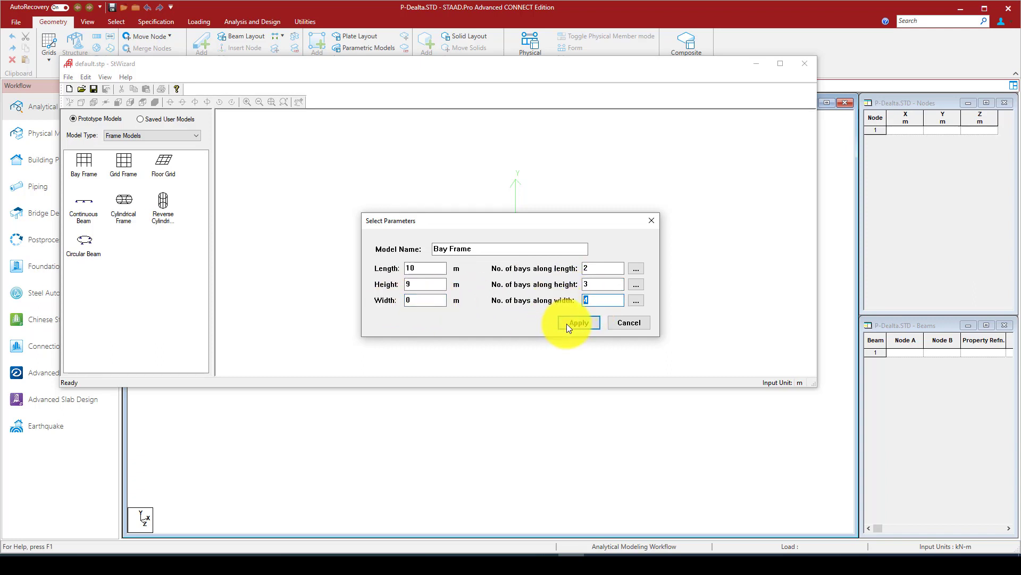
click(566, 324)
Close the structure wizard and transfer the bay frame prototype into the model without an offset
click(804, 65)
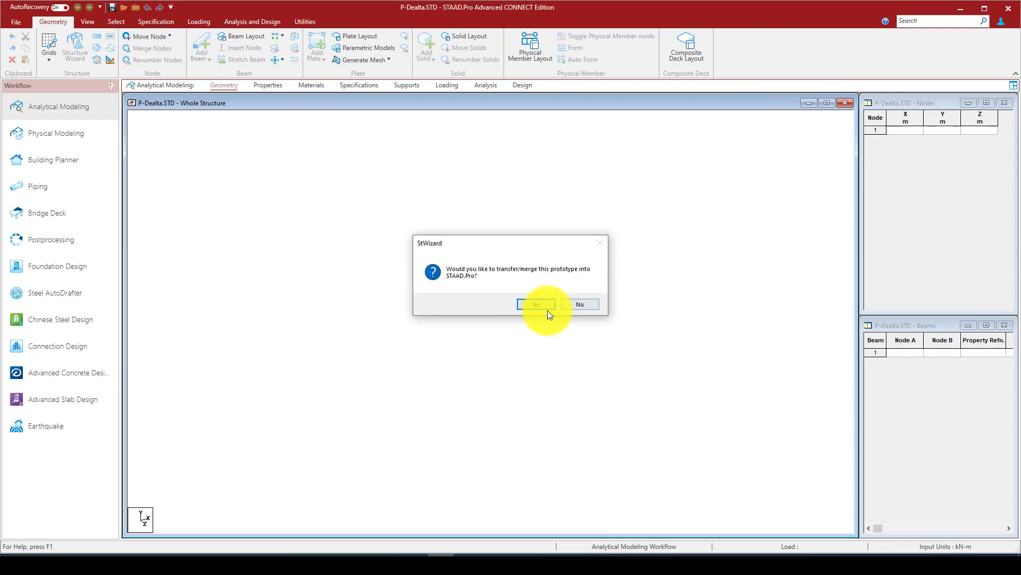
click(544, 303)
click(620, 274)
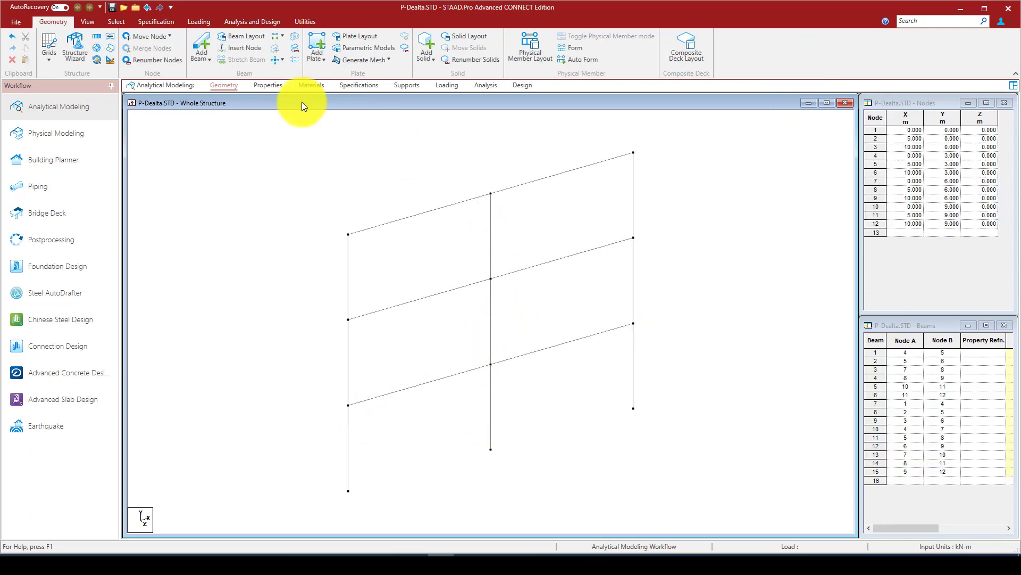
Add the American W8X10 steel section from the W Shape table to the model's properties
click(268, 86)
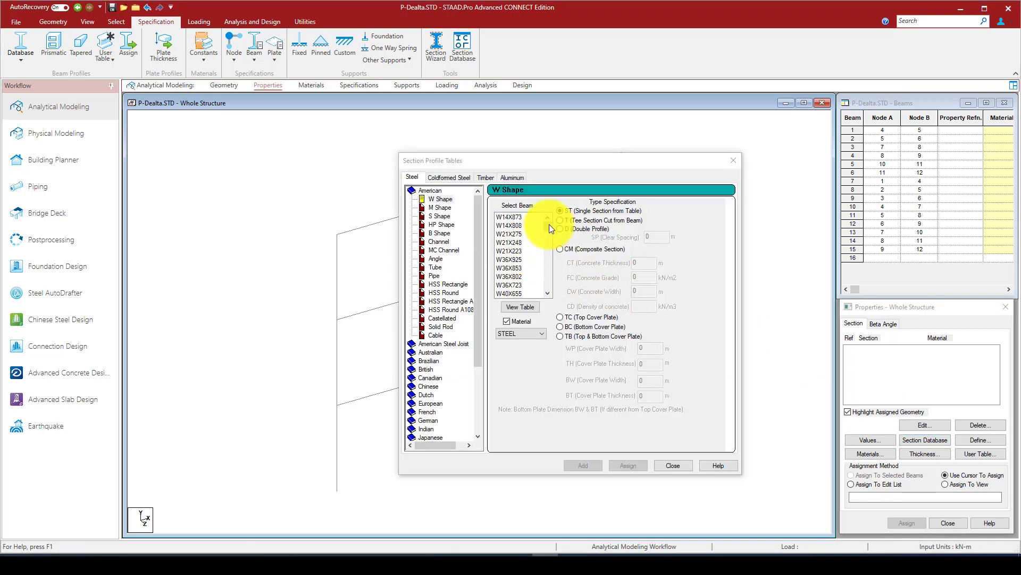
drag(549, 224, 544, 279)
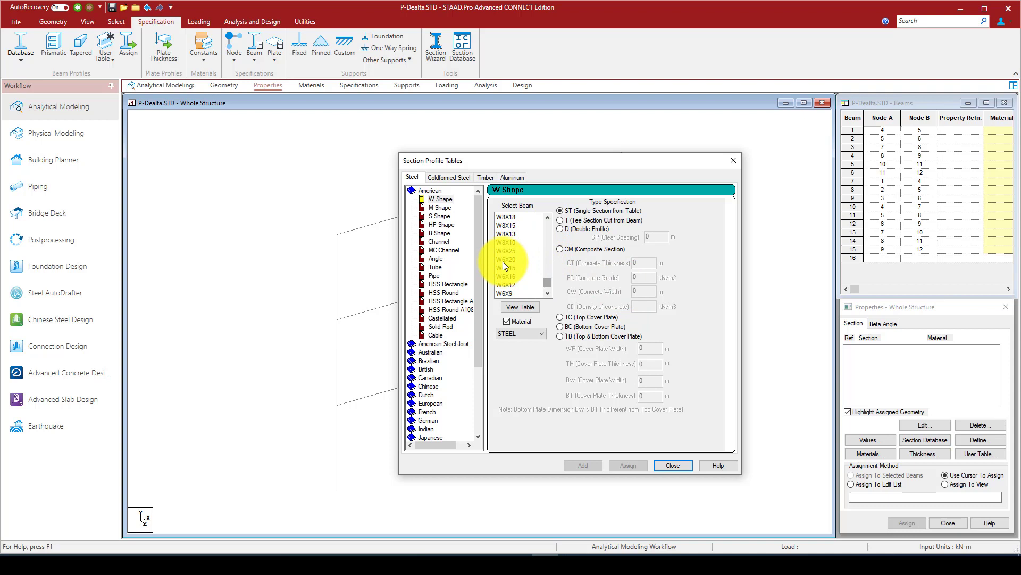
click(508, 243)
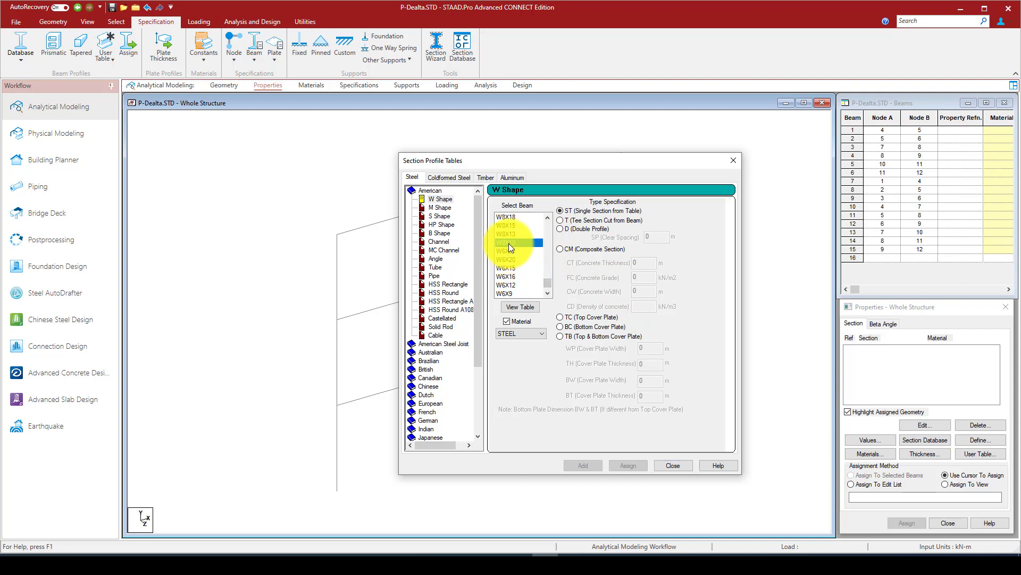
click(581, 466)
Add the American W10X60 steel section to the model's properties and close the section tables
scroll(505, 268, up, 3)
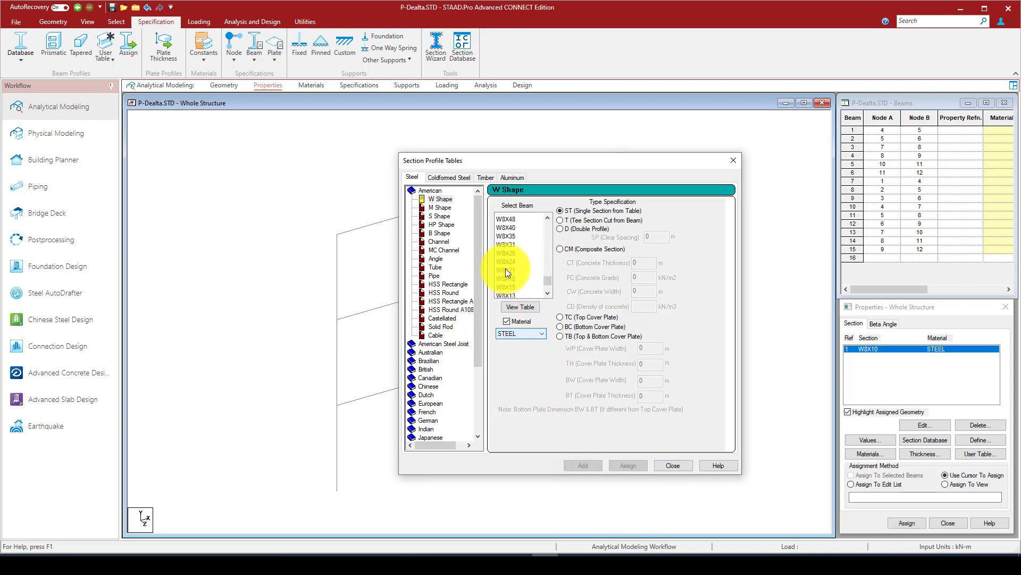
scroll(505, 268, up, 3)
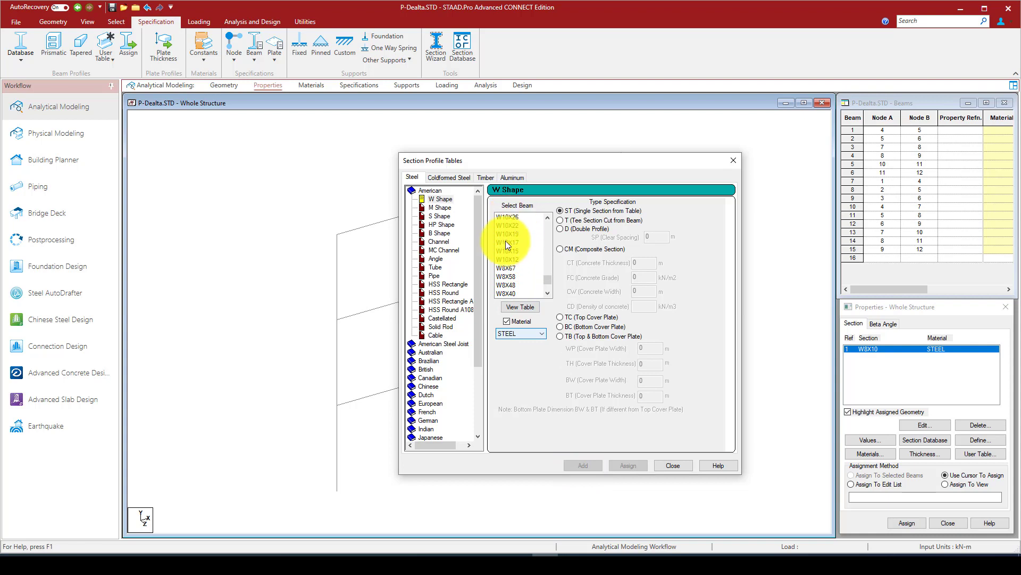
scroll(506, 244, up, 2)
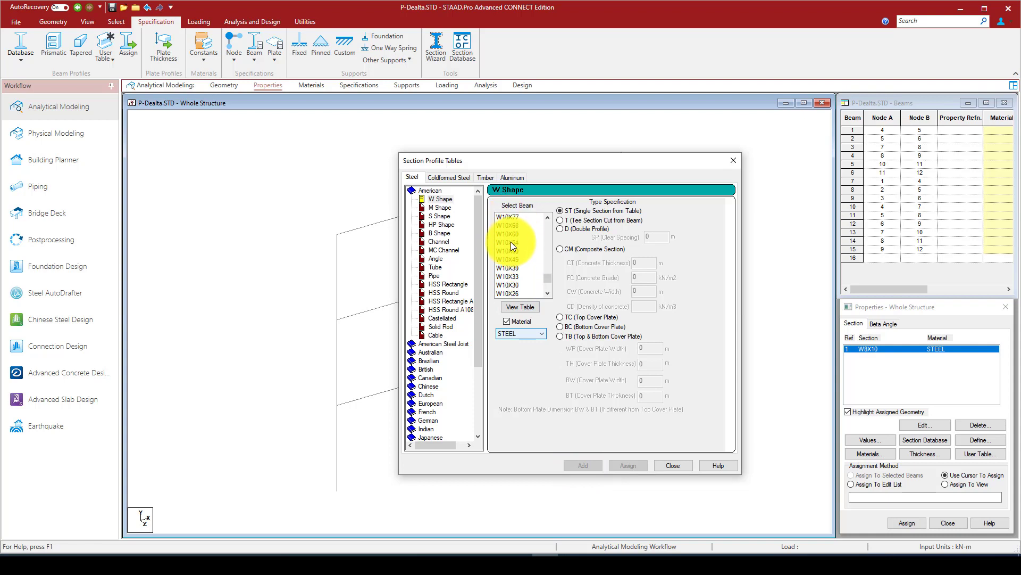
click(589, 463)
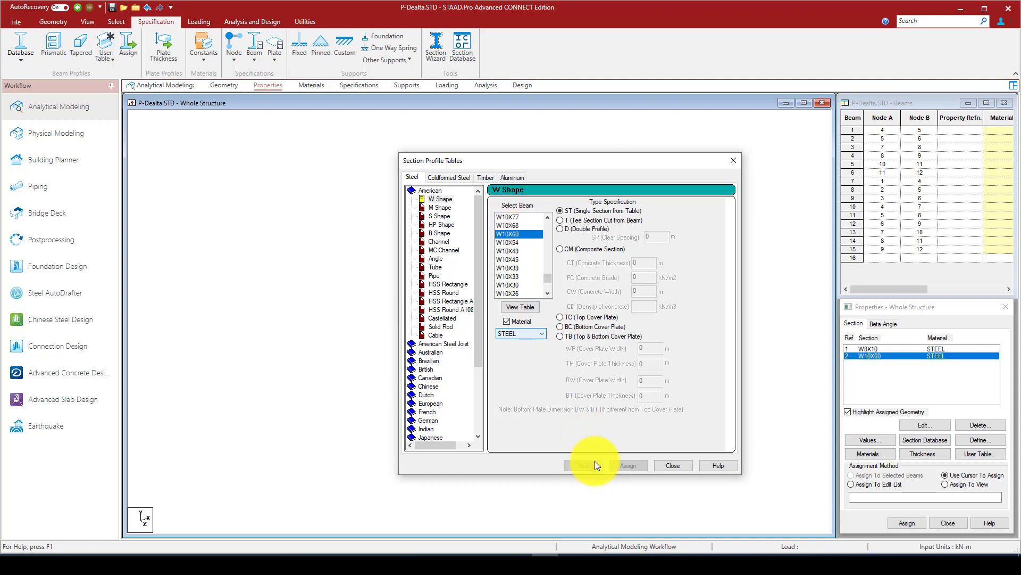
click(665, 464)
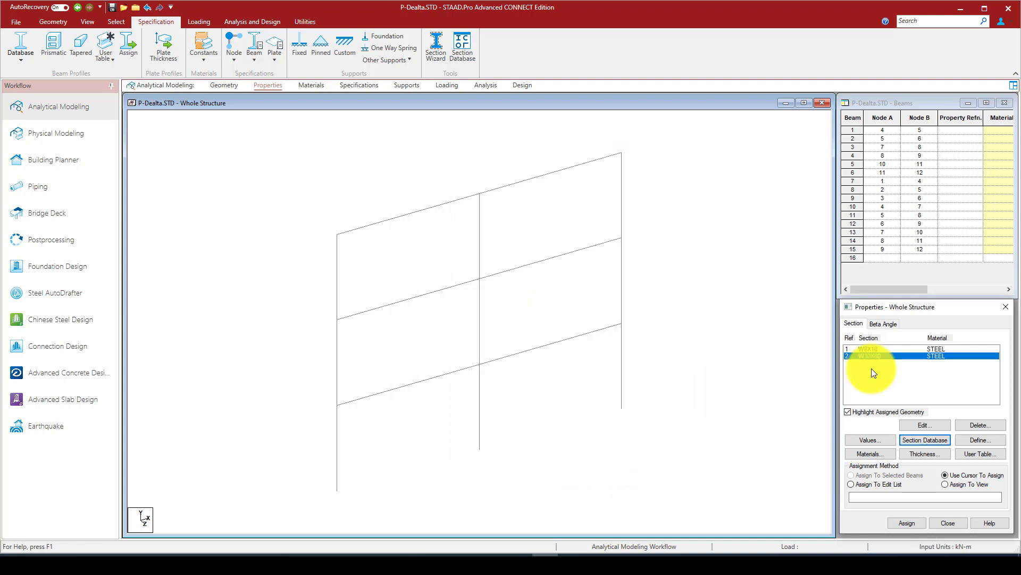
Assign the W10X60 section to all members parallel to the X axis
click(118, 21)
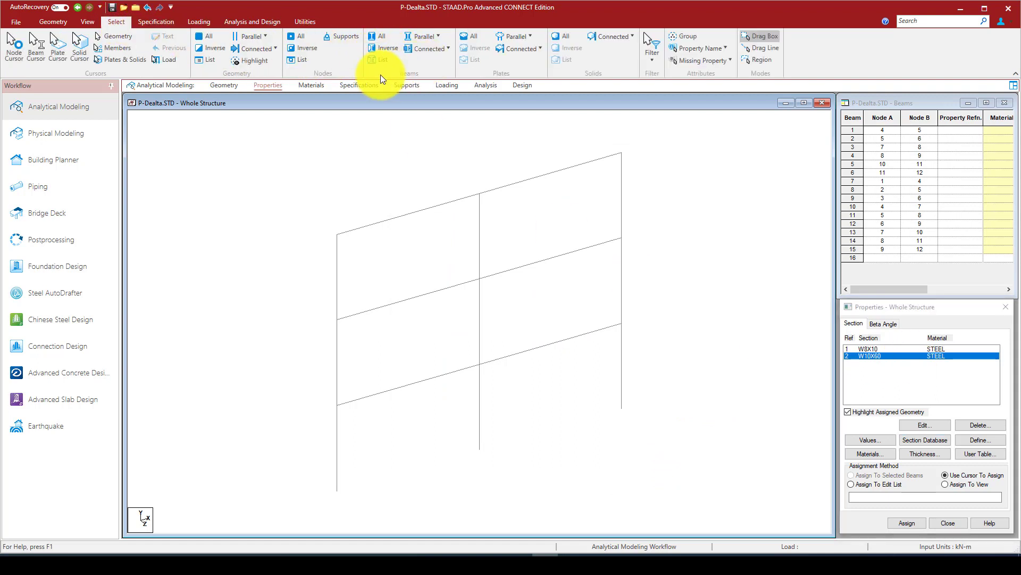
click(434, 35)
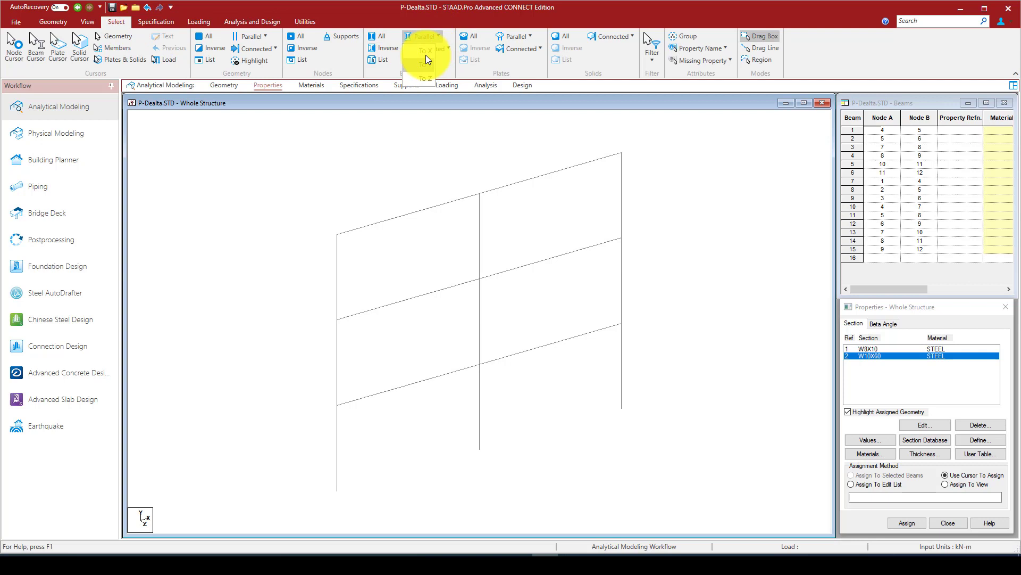
click(425, 52)
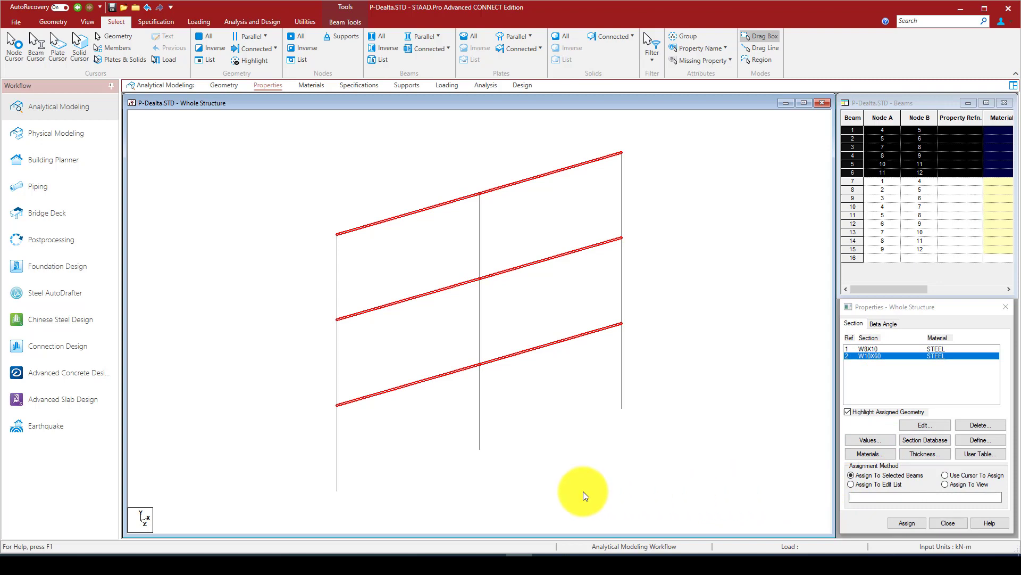
click(903, 523)
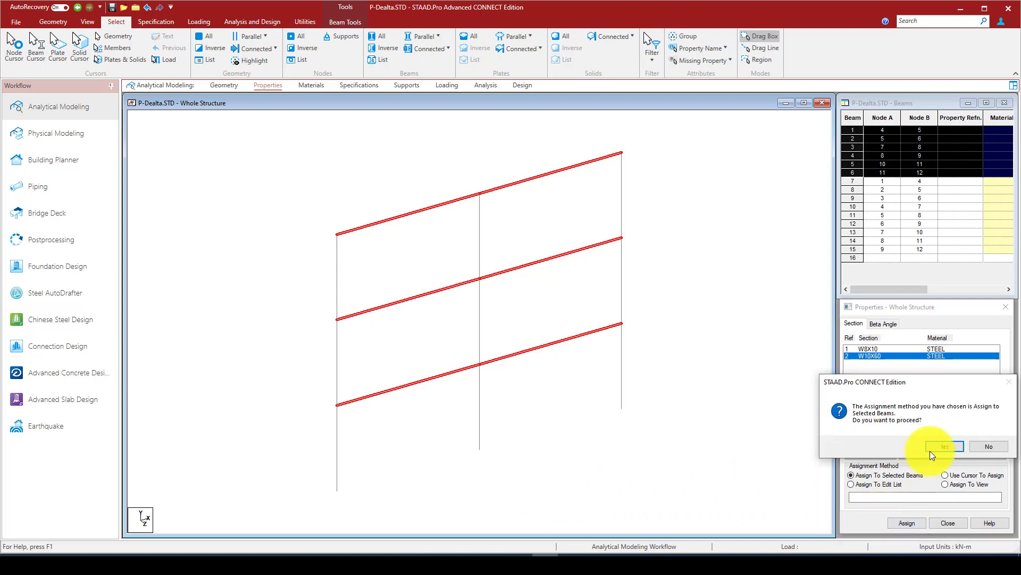
click(945, 446)
Assign the W8X10 section to all members parallel to the Y axis and display the members' material assignments
click(873, 349)
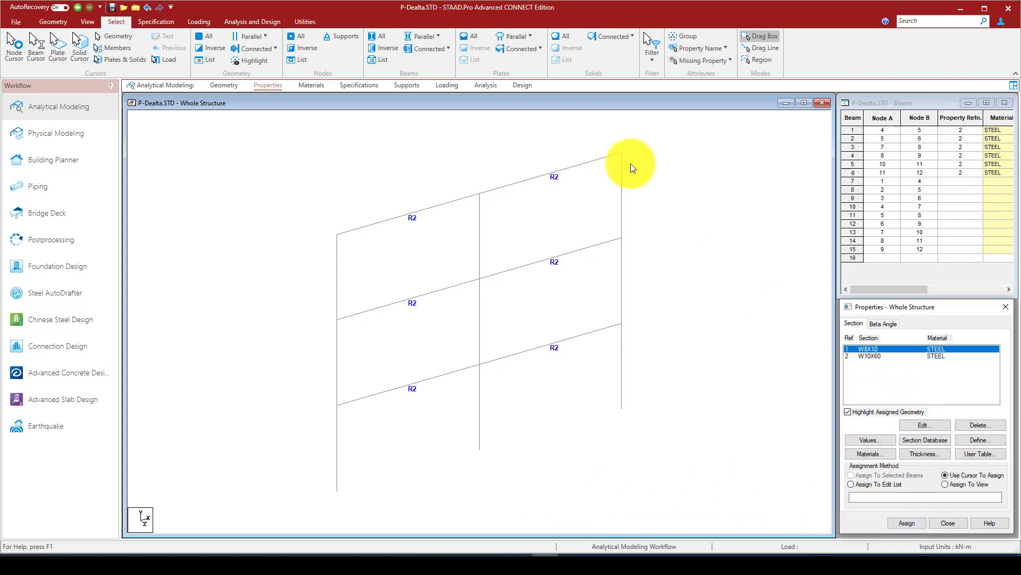
click(427, 34)
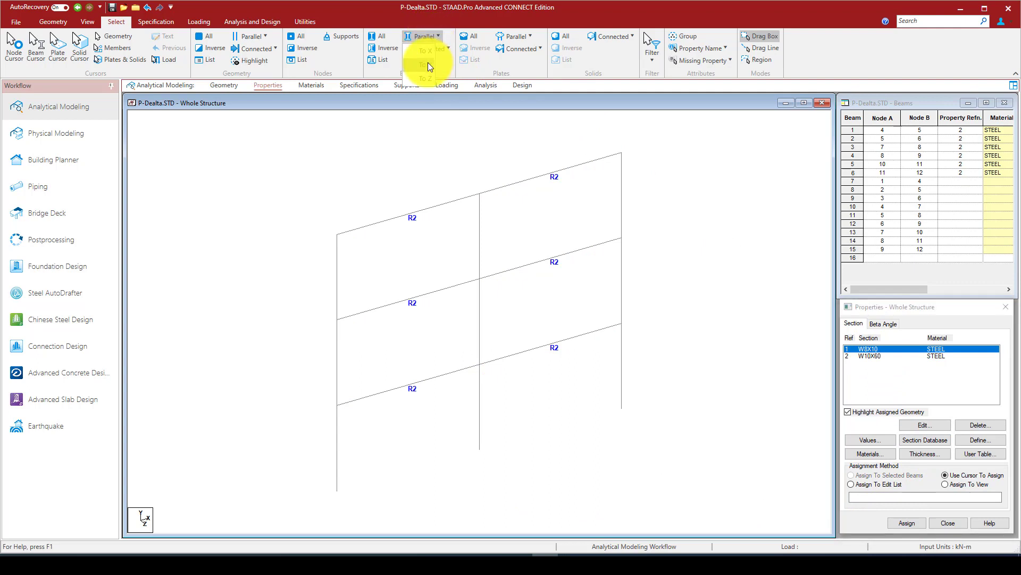
click(428, 65)
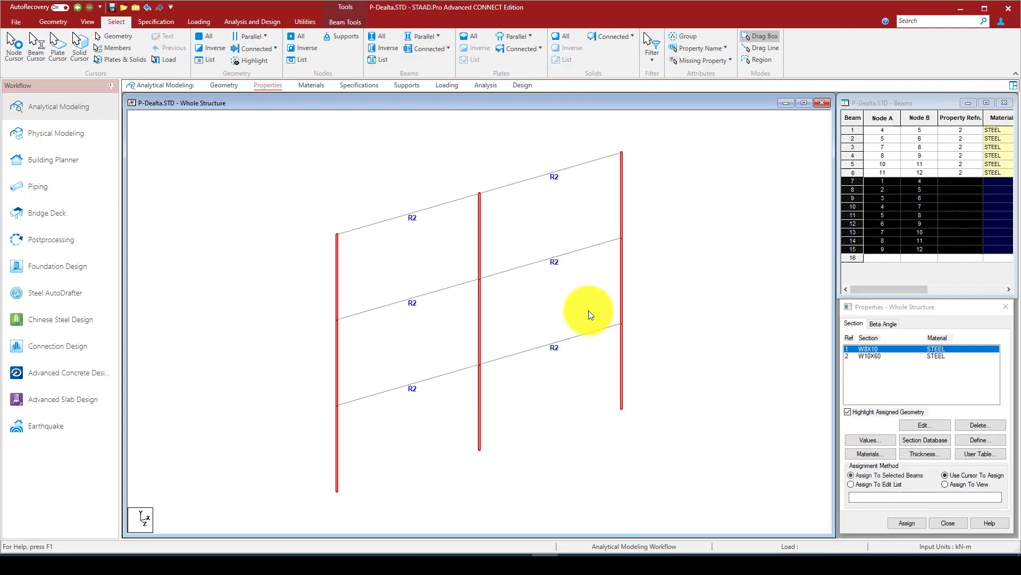
click(896, 523)
click(941, 446)
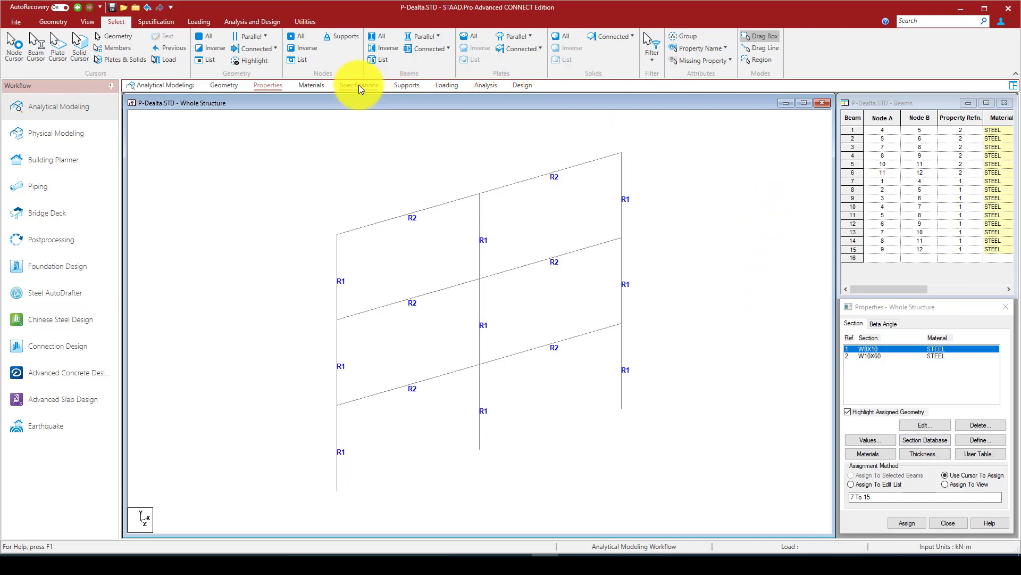
click(311, 86)
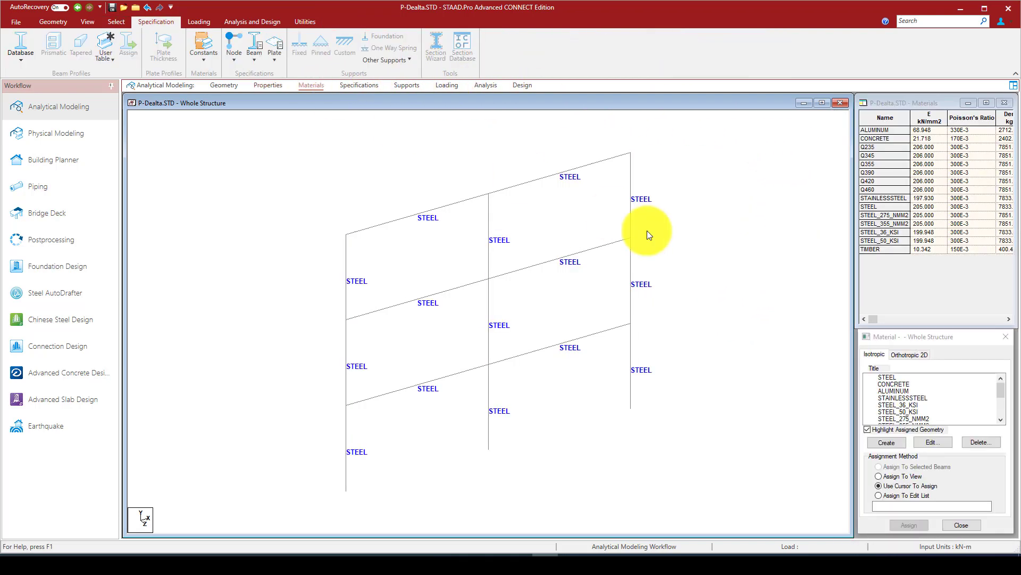
Assign the STEEL_50_KSI material to all members in the view
click(915, 411)
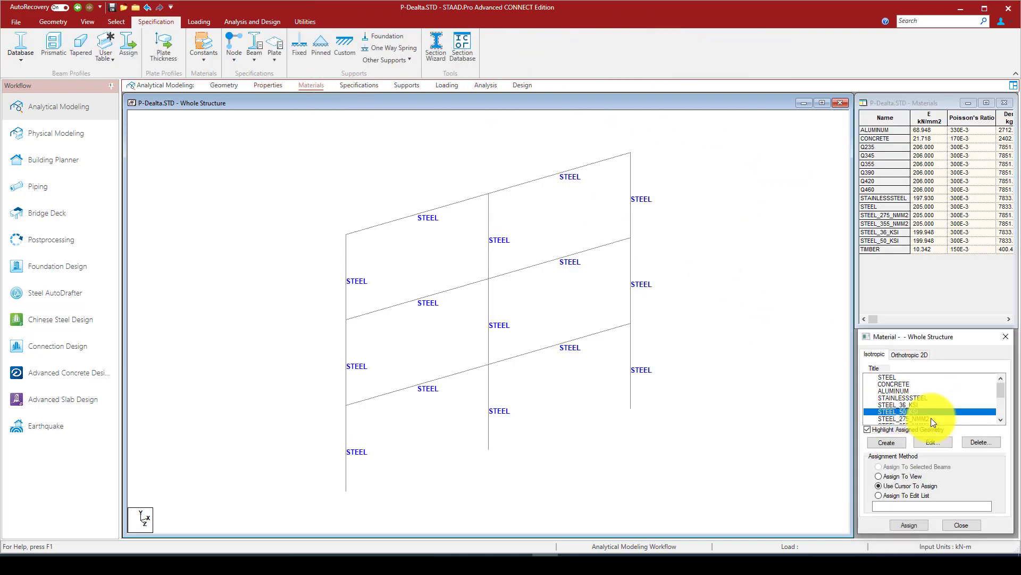
click(885, 477)
click(900, 523)
click(937, 456)
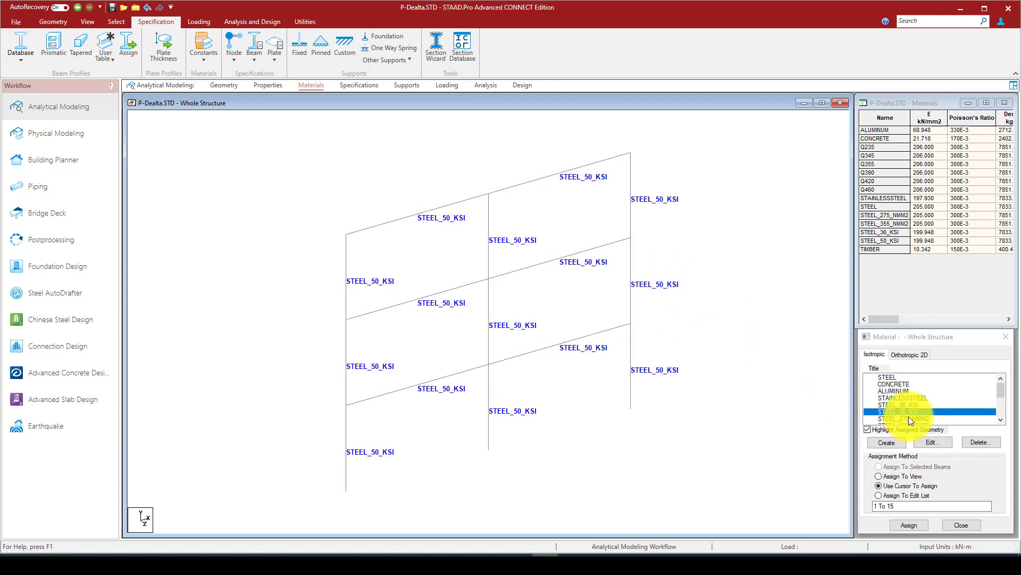
Review the design properties of the STEEL_50_KSI material, including its yield stress and tensile strength
click(926, 444)
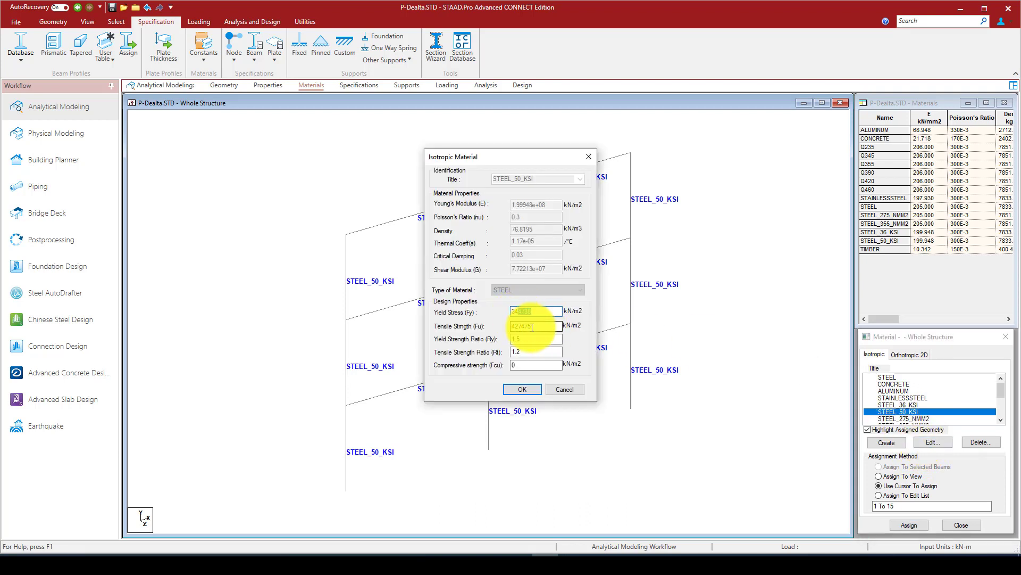
key(Tab)
click(522, 390)
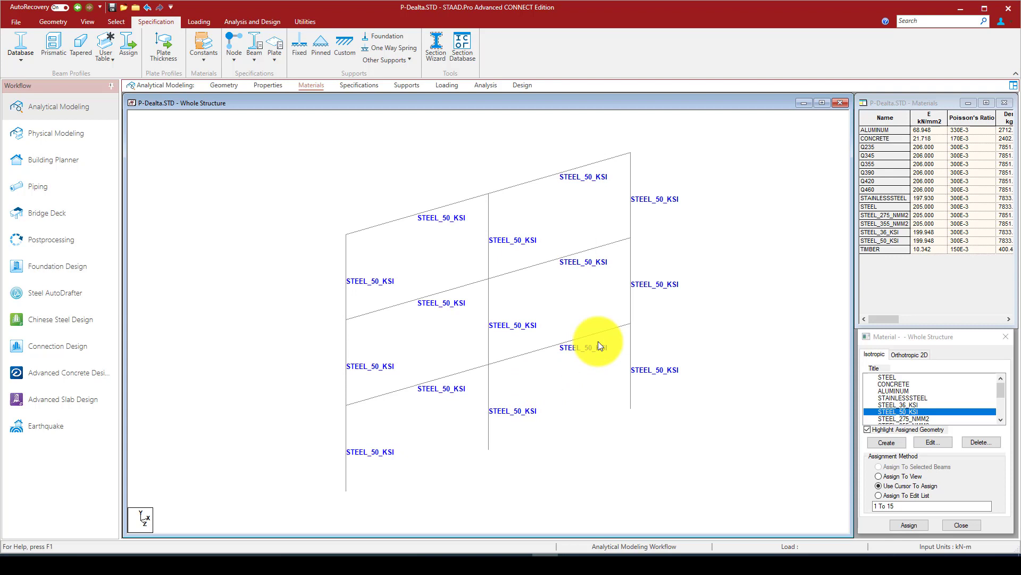
Create a fixed support definition for the frame
click(406, 86)
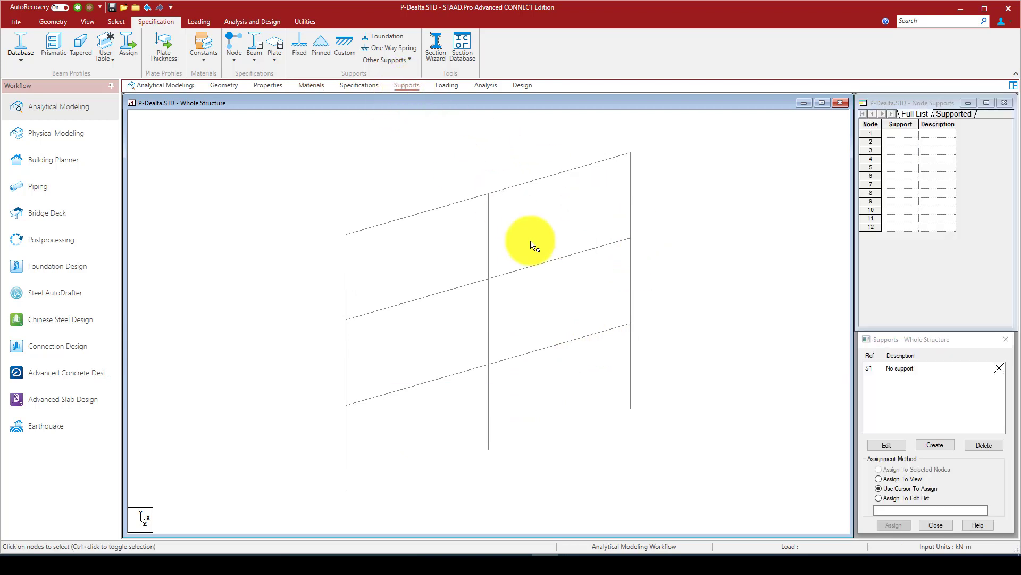
click(934, 447)
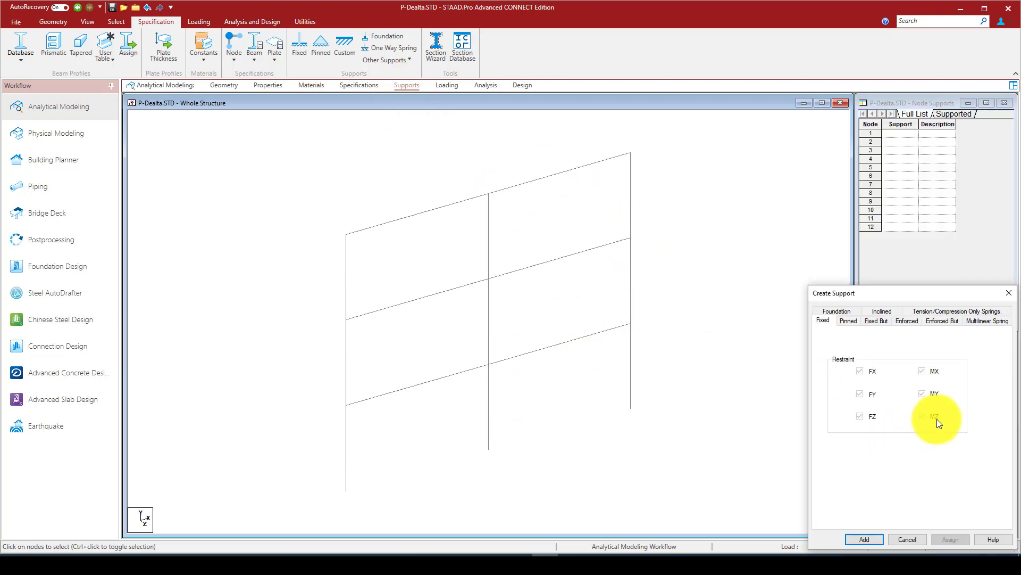
click(884, 541)
Assign the fixed support to the three column base nodes
click(905, 379)
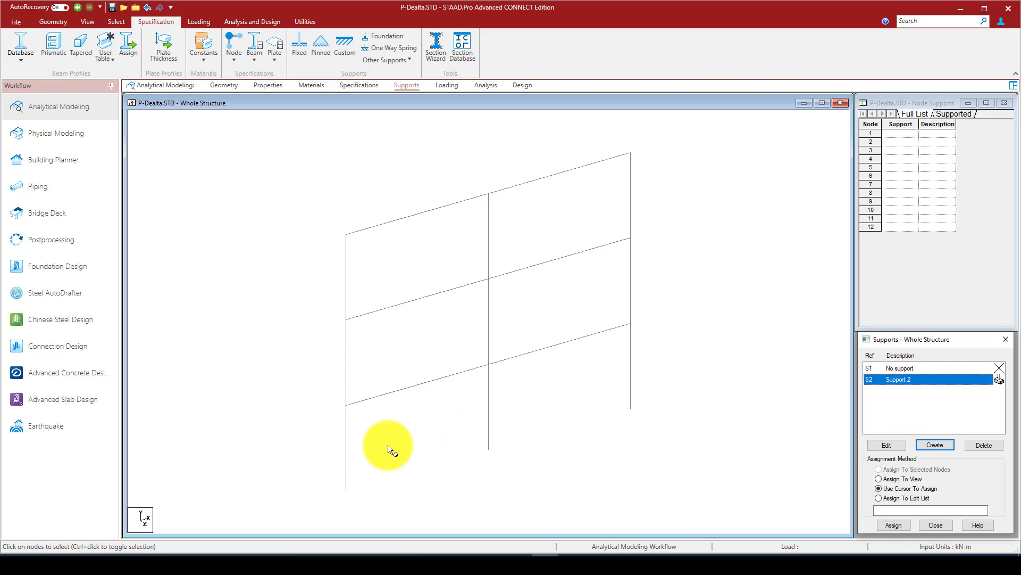
drag(310, 440, 372, 506)
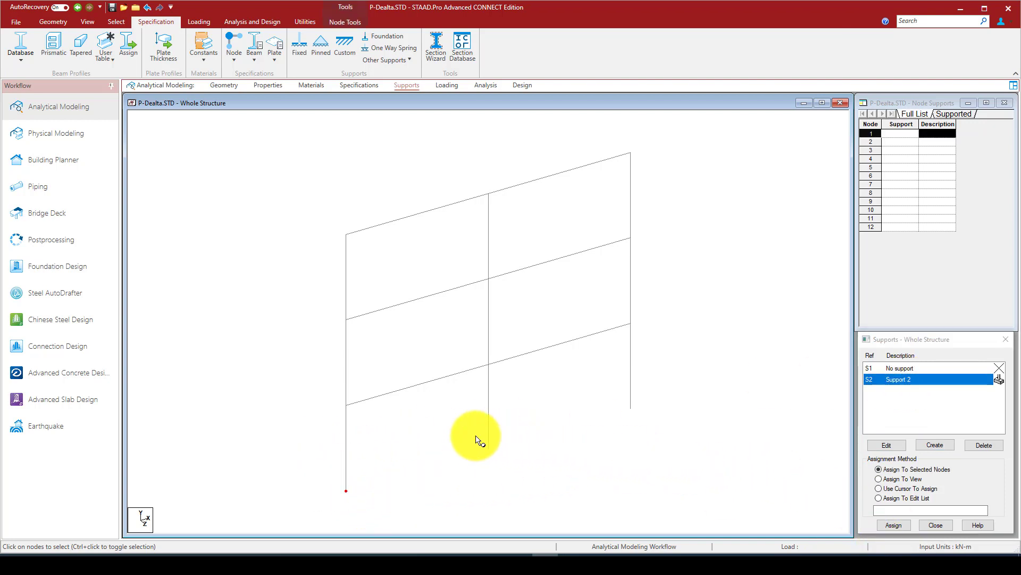
ctrl+drag(480, 440, 515, 467)
ctrl+drag(624, 392, 654, 429)
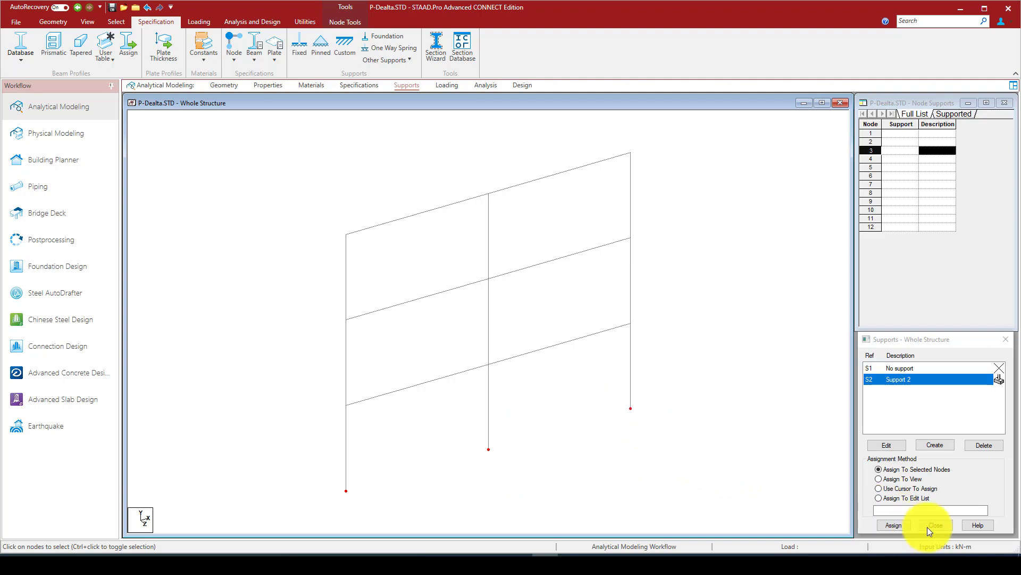
click(898, 523)
click(934, 466)
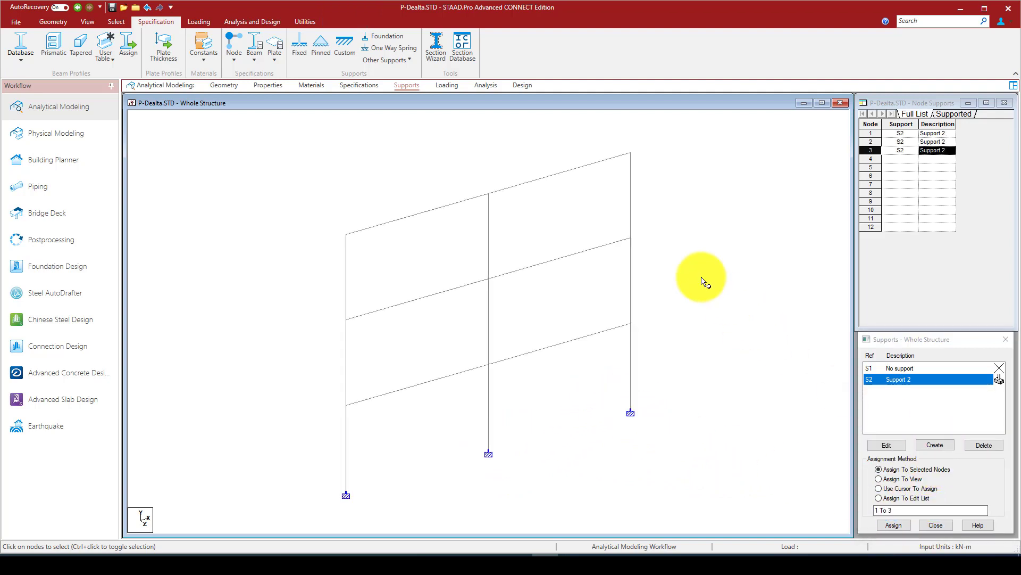
Inspect the frame in a 3D rendered view and close that view
right_click(705, 280)
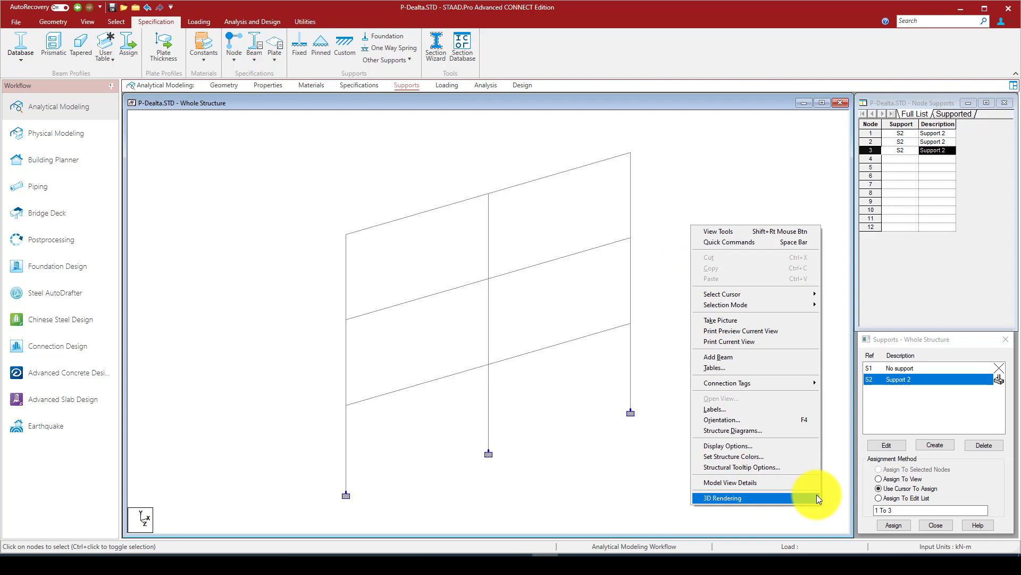
click(745, 498)
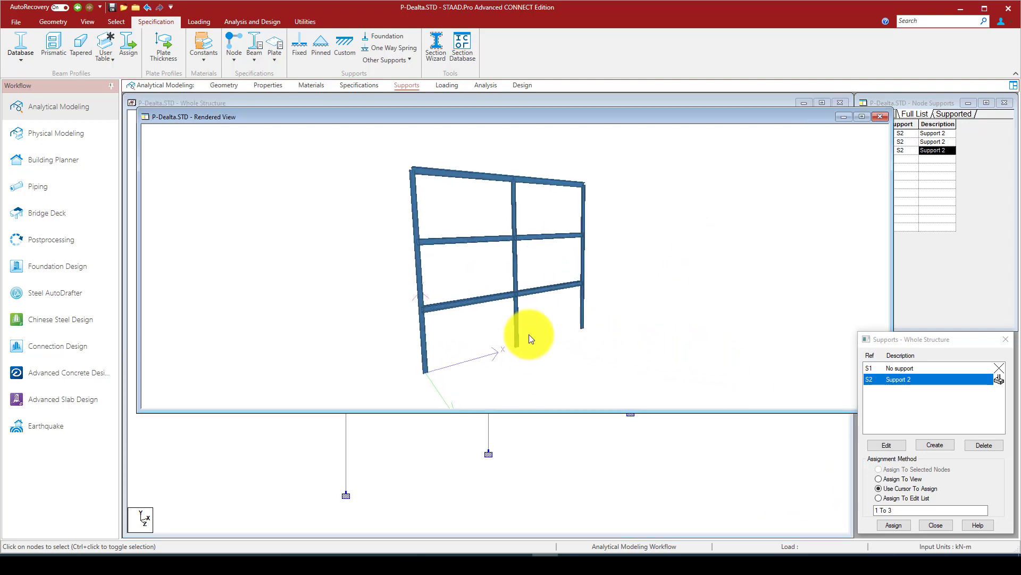
click(878, 116)
Add primary load case 1 with the title DL and the loading type Dead
click(446, 86)
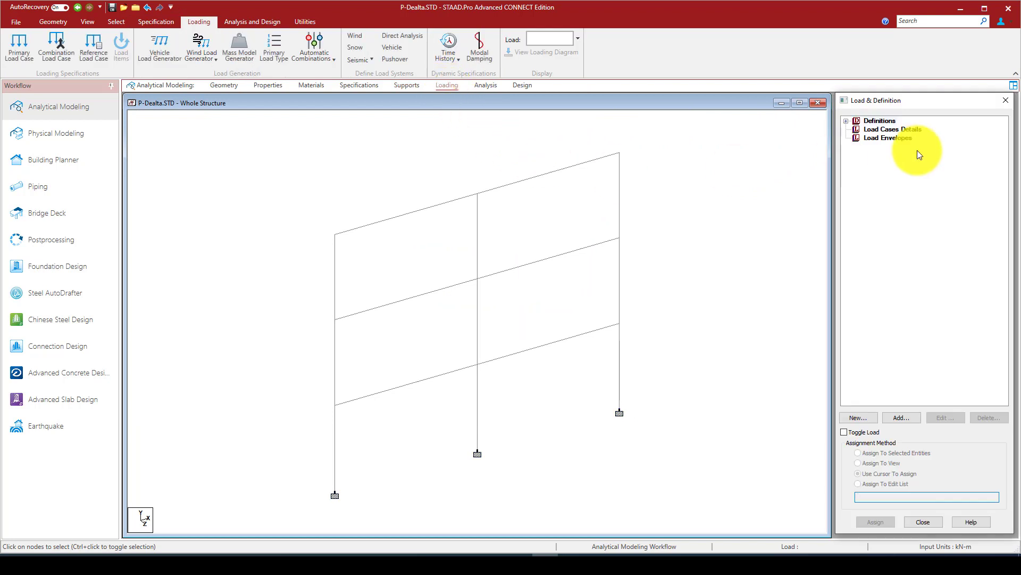
click(883, 130)
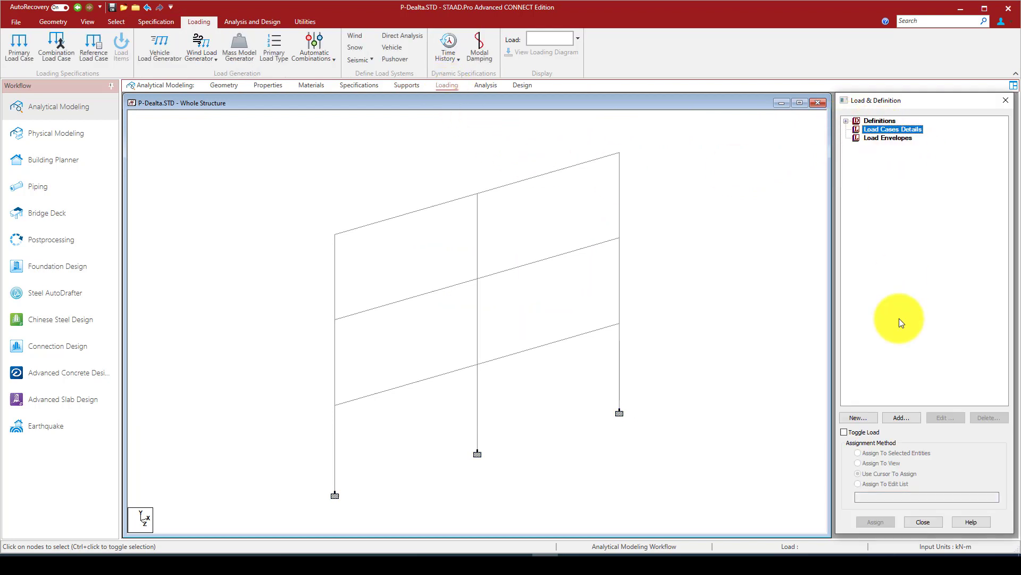
click(897, 418)
drag(595, 264, 454, 263)
key(BackSpace)
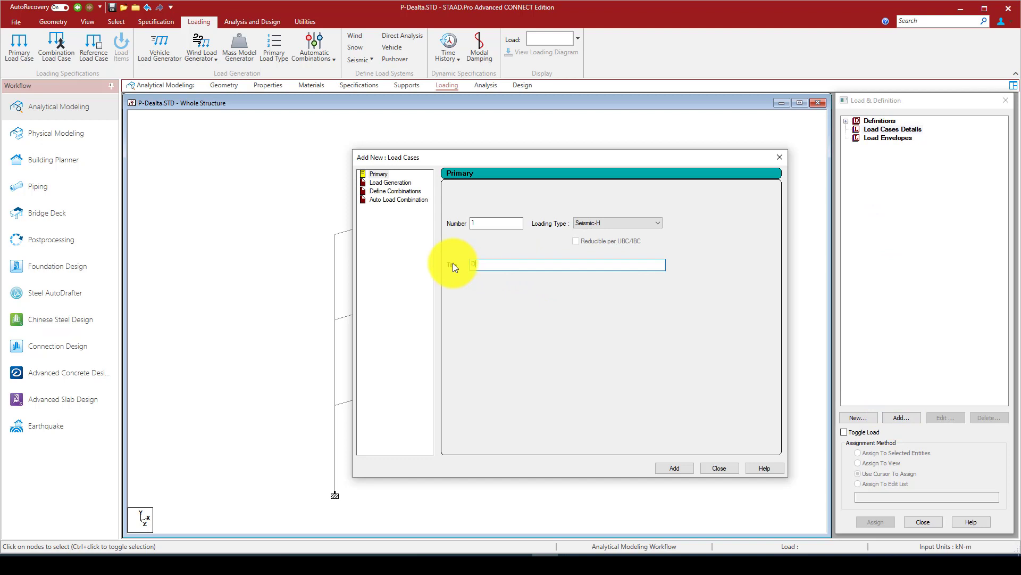
text(DL)
click(614, 223)
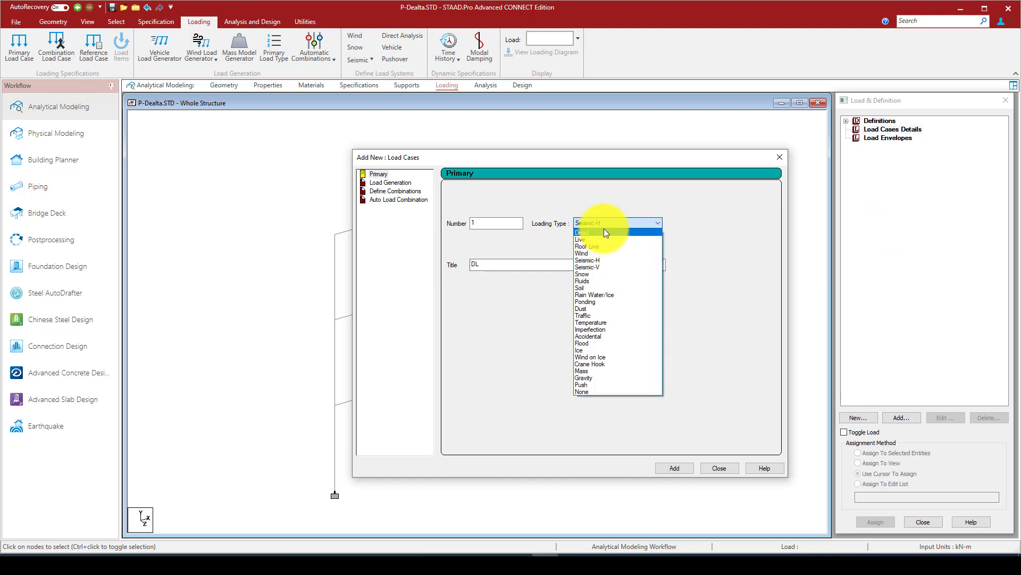
click(602, 233)
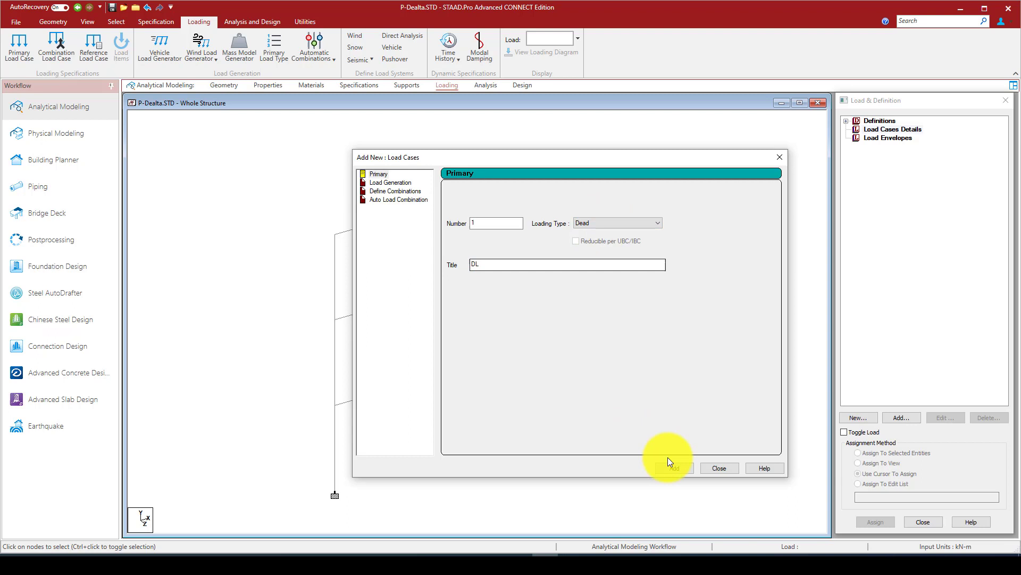
click(672, 467)
Add primary load case 2 titled EQ with the loading type Seismic-H and finish adding load cases
click(603, 224)
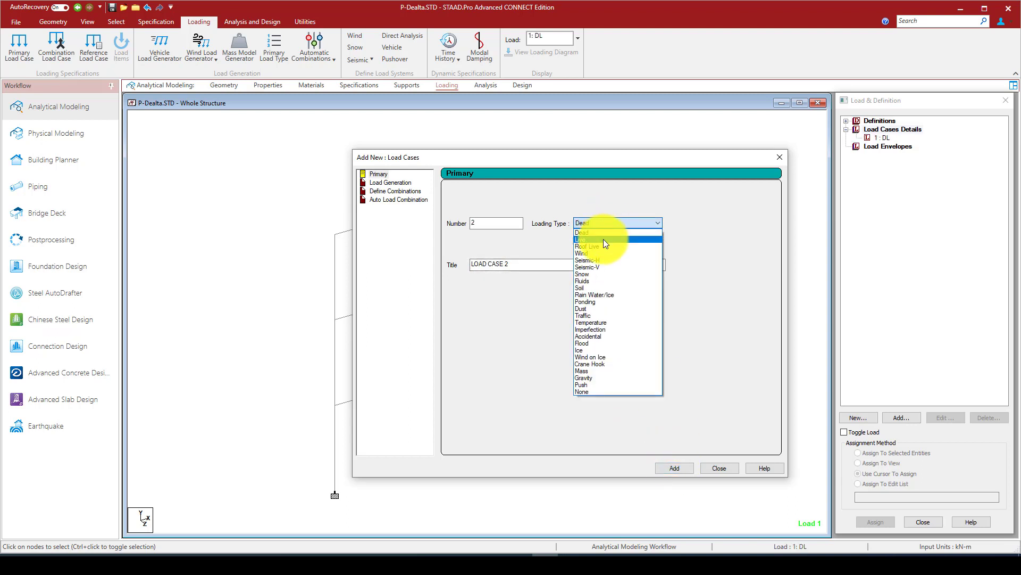
click(608, 260)
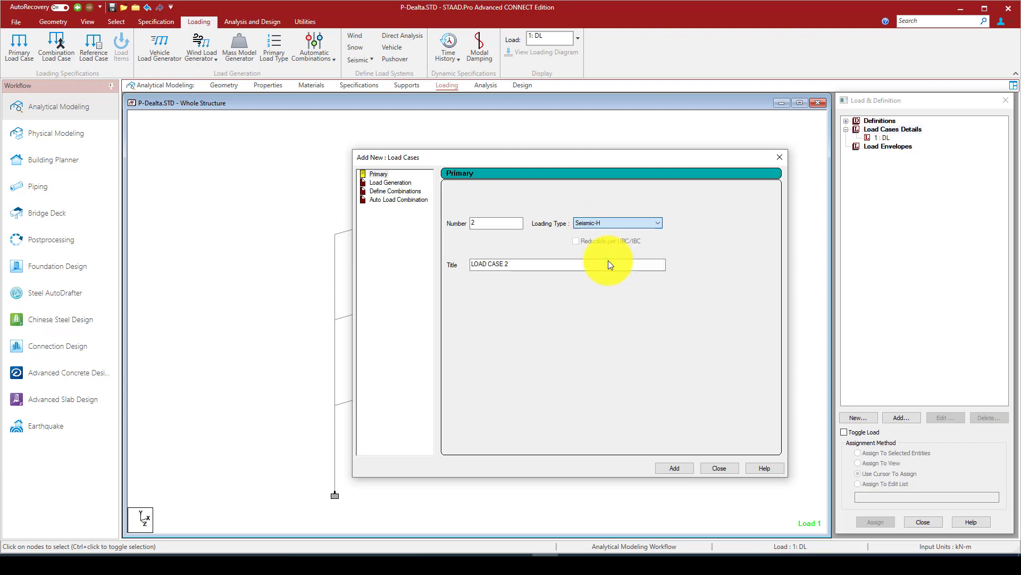
click(506, 264)
drag(479, 266, 454, 266)
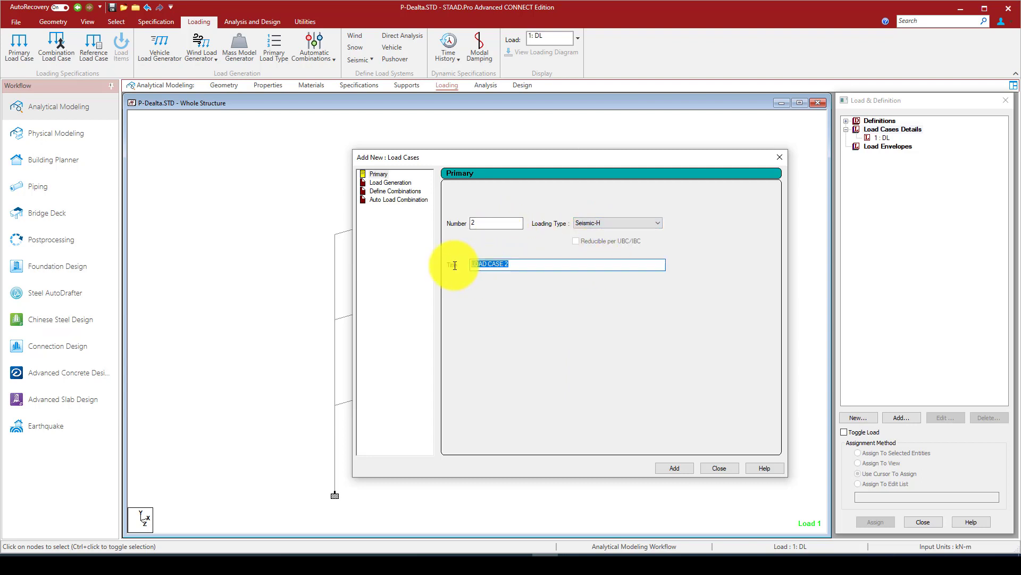
text(EQ)
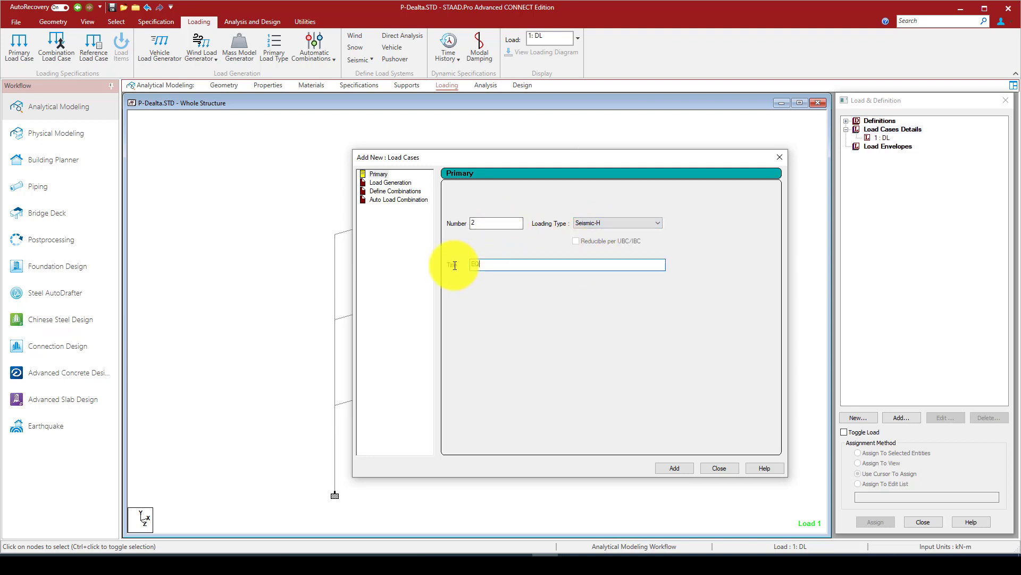
click(685, 468)
click(713, 467)
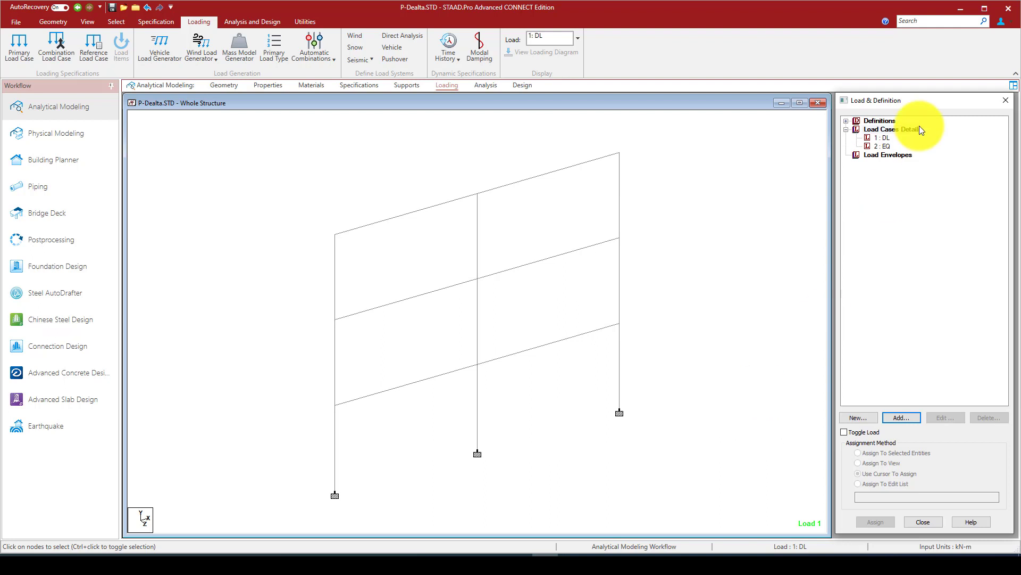
Add a selfweight load in the Y direction with factor -1 to the DL load case
click(880, 138)
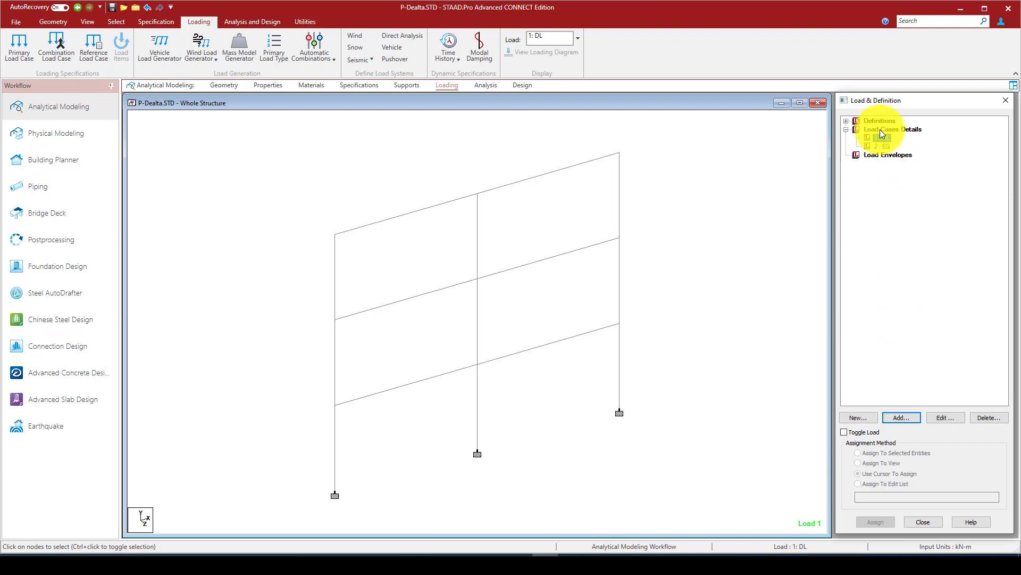
click(880, 129)
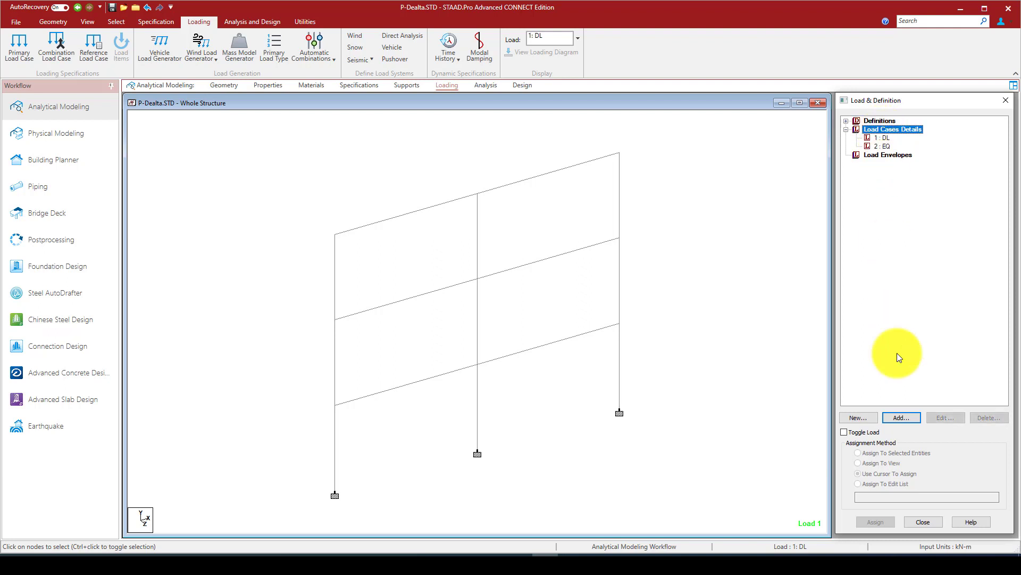
click(883, 138)
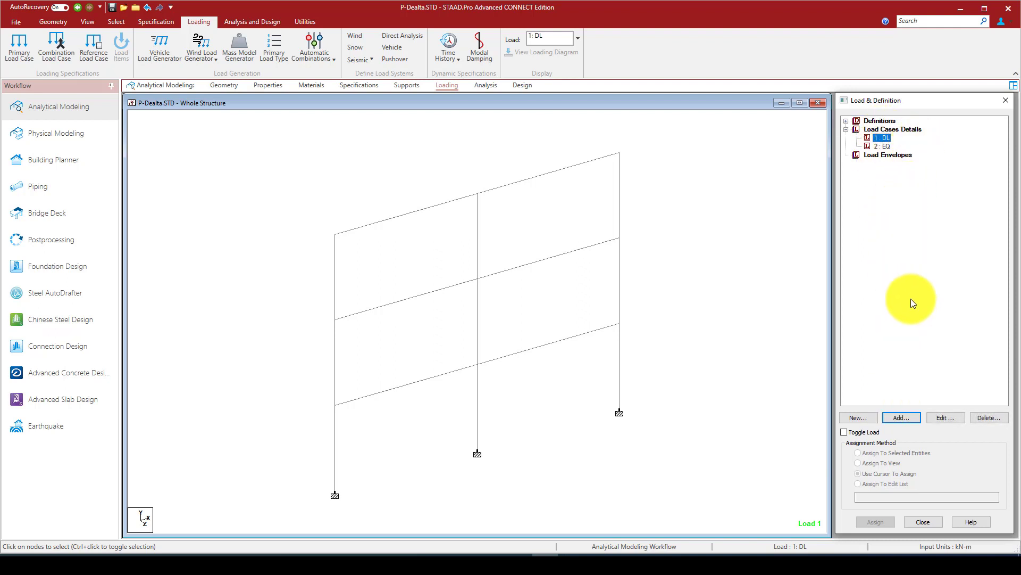
click(901, 416)
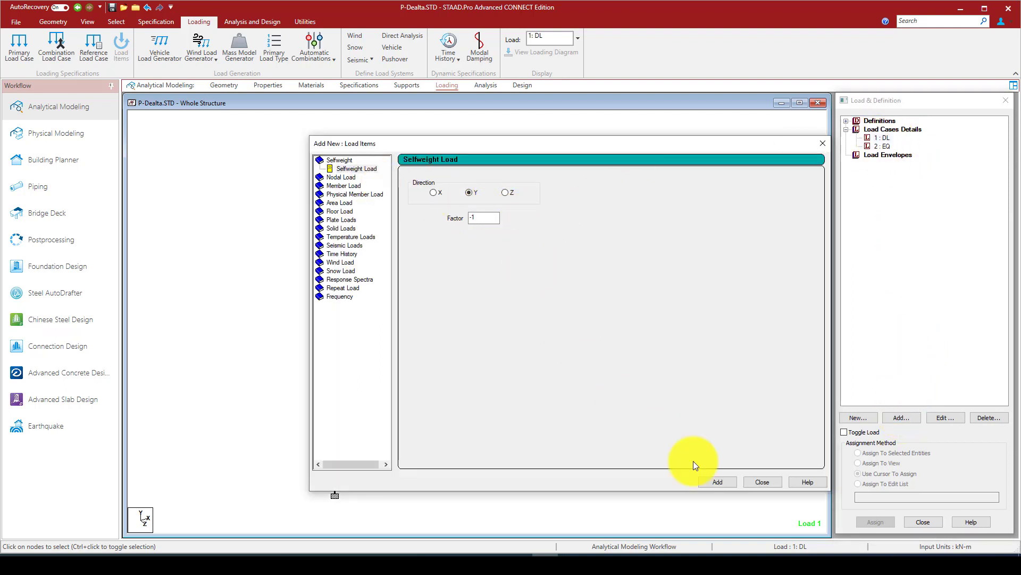
click(716, 481)
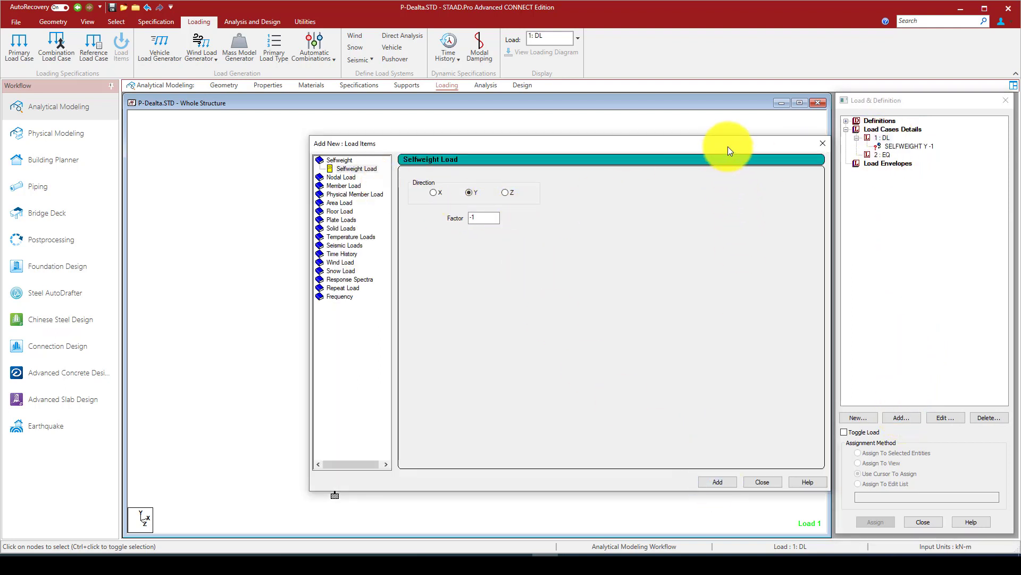
Add a uniform member force of -10 kN/m in the GY direction to the DL case and close the load items
drag(727, 146, 676, 115)
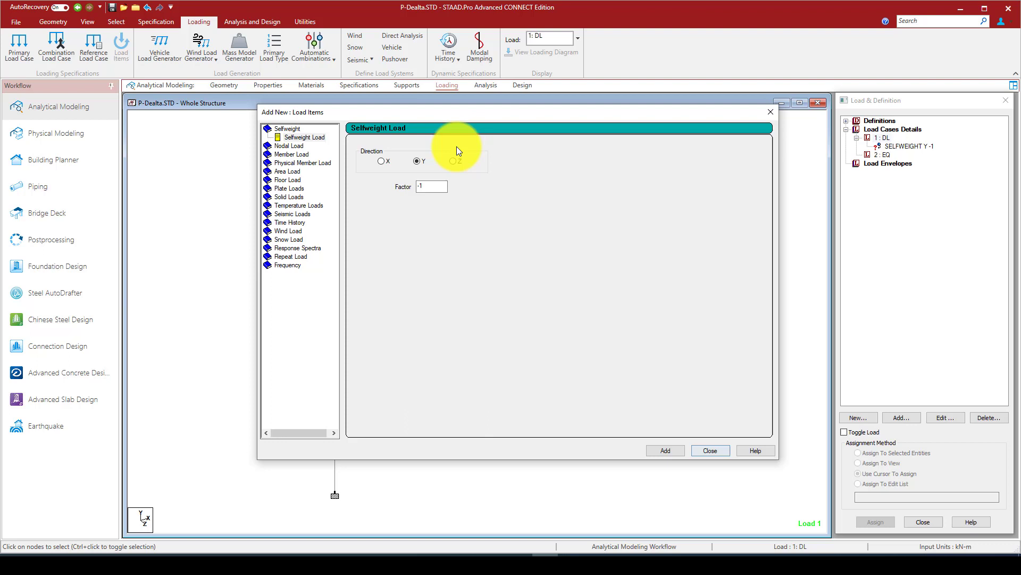
click(285, 155)
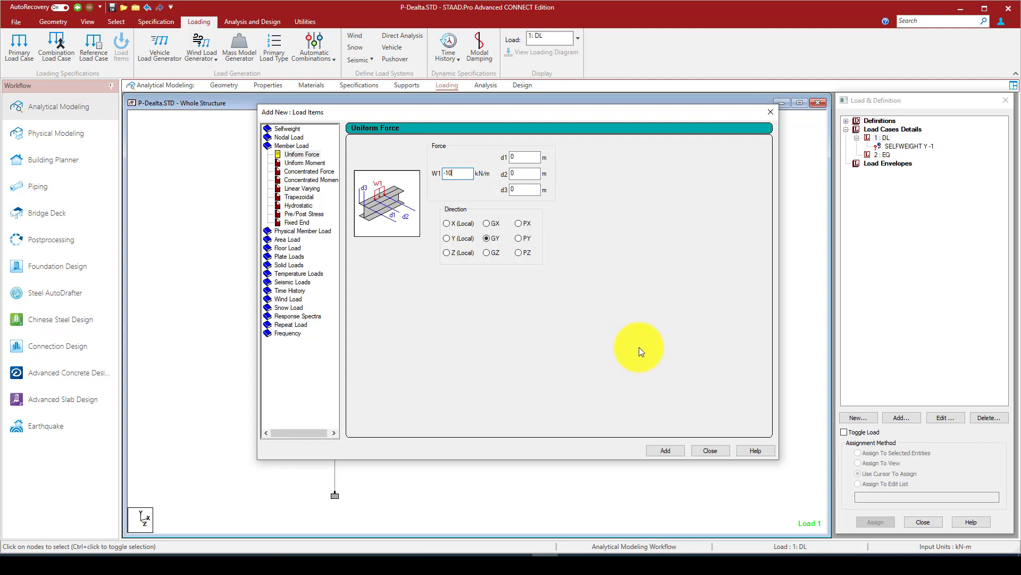
click(666, 451)
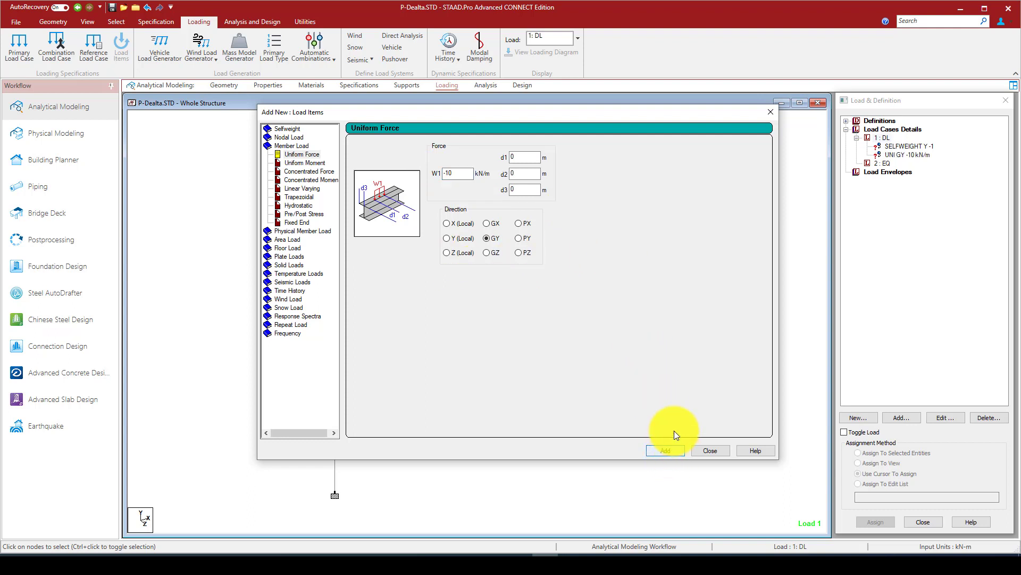
click(770, 111)
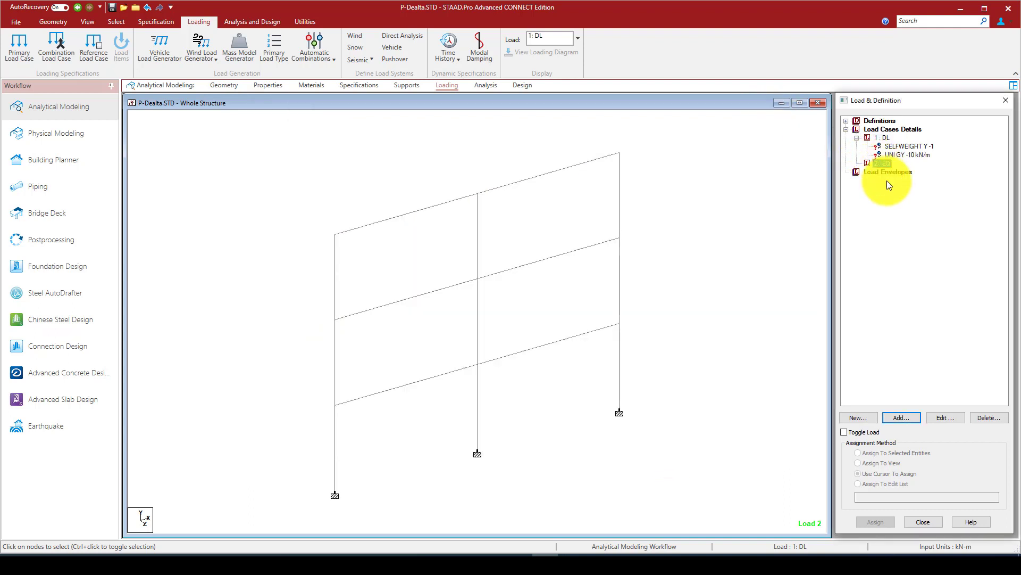
Add a nodal load with Fx 150 kN to the EQ load case
double_click(886, 164)
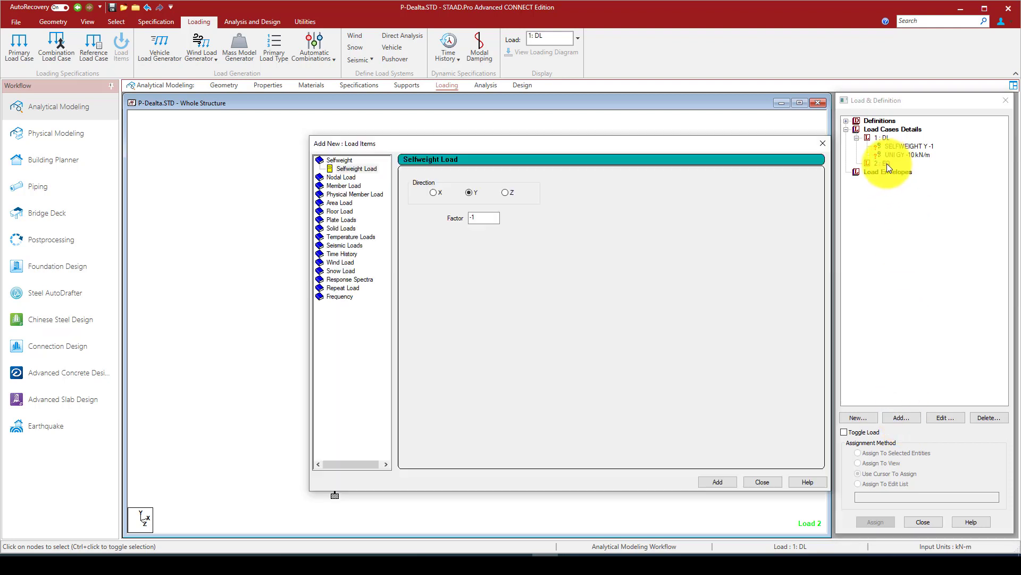
click(330, 176)
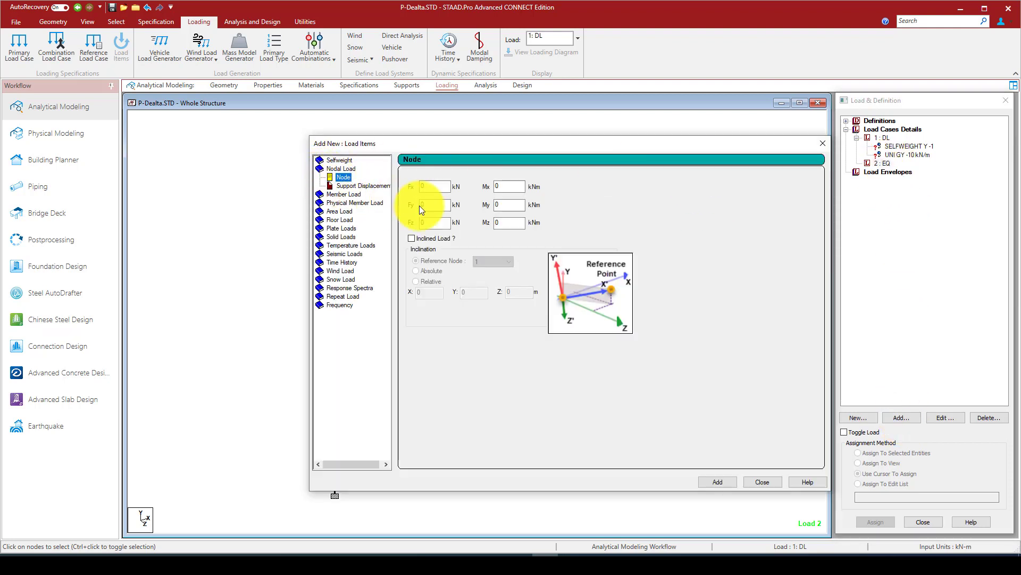
double_click(421, 189)
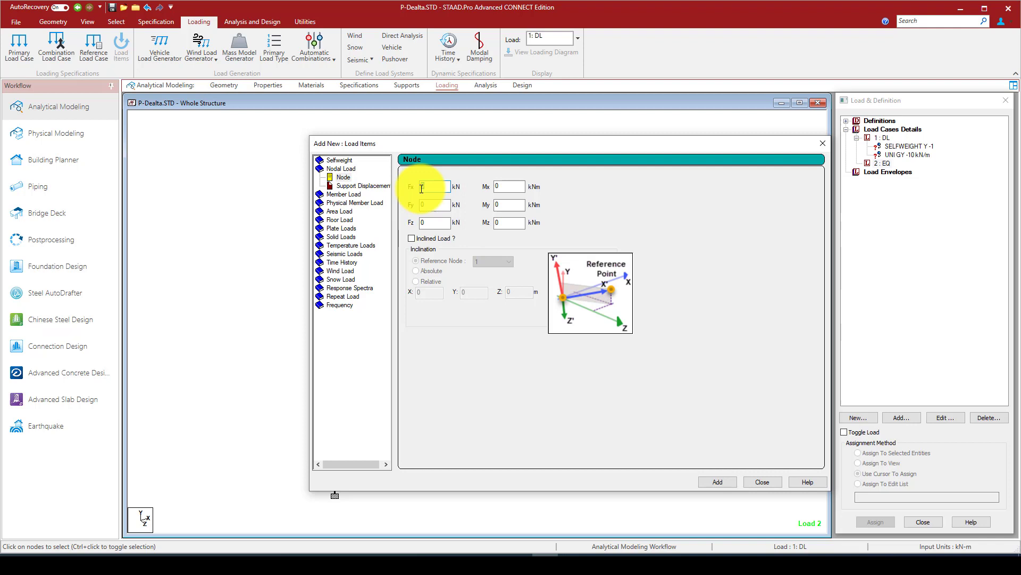
text(150)
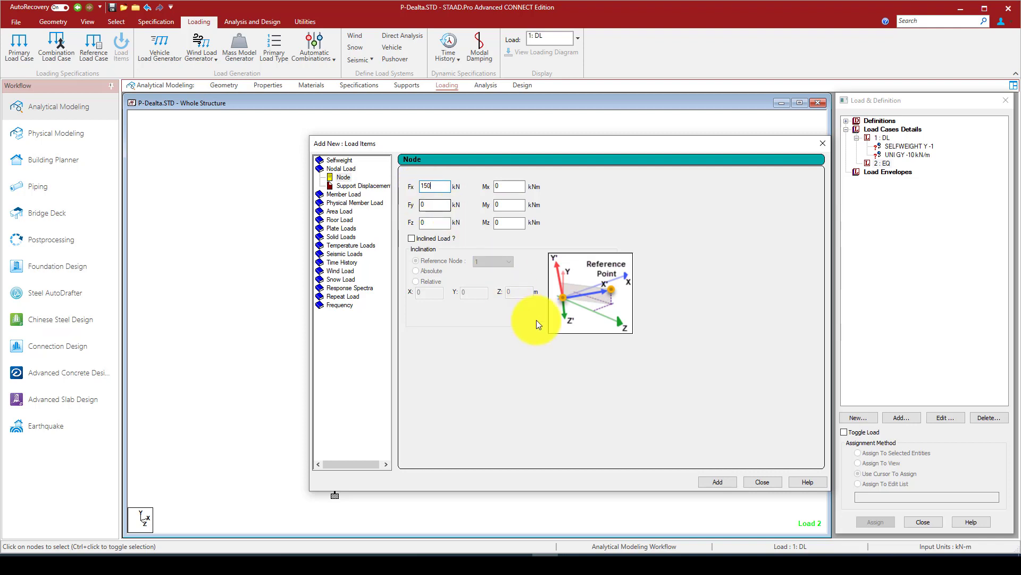
click(713, 479)
Add two more nodal loads with Fx 100 kN and Fx 50 kN to the EQ case and close the load items
double_click(426, 188)
text(10)
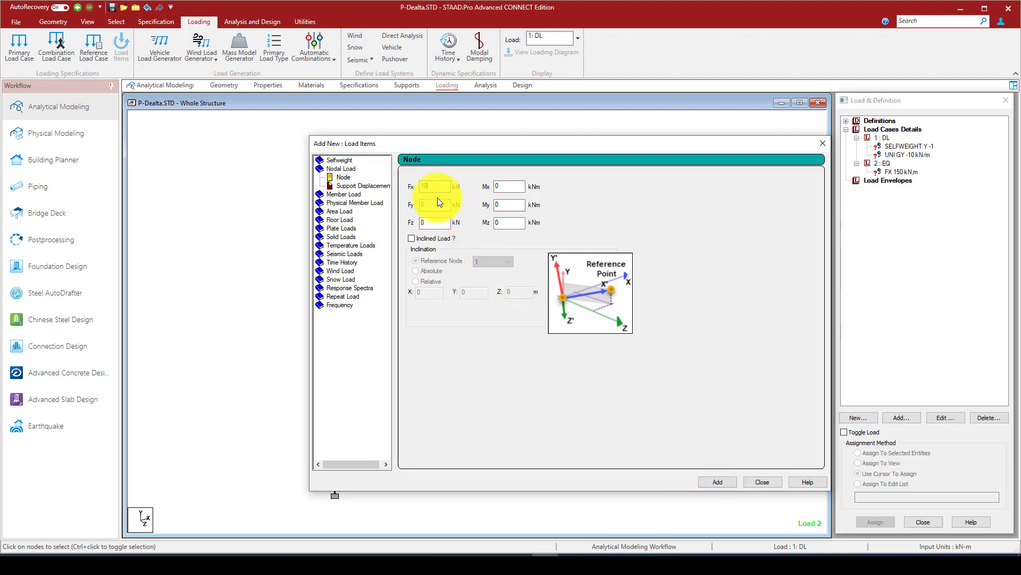
text(0)
click(710, 482)
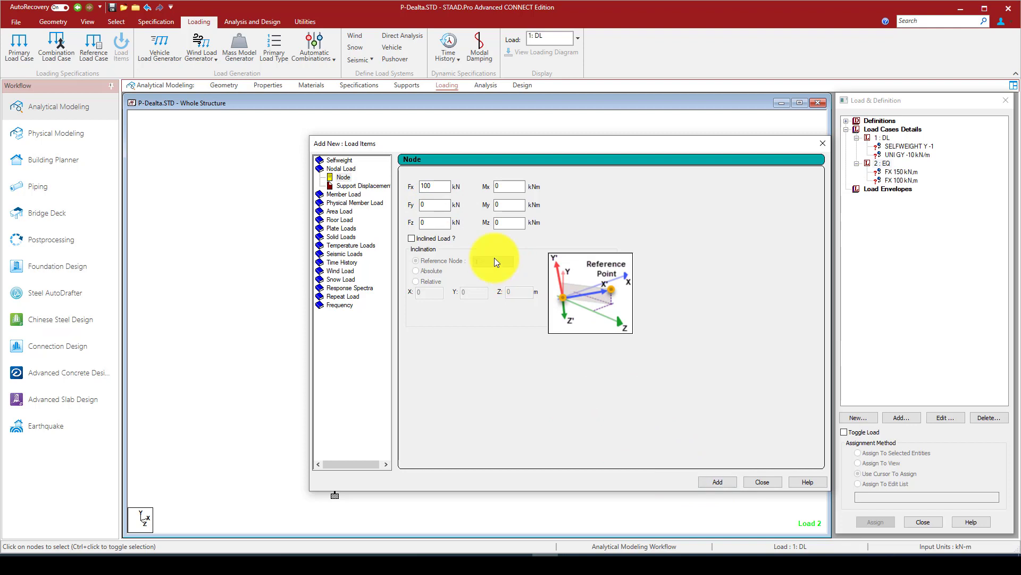
double_click(443, 189)
text(50)
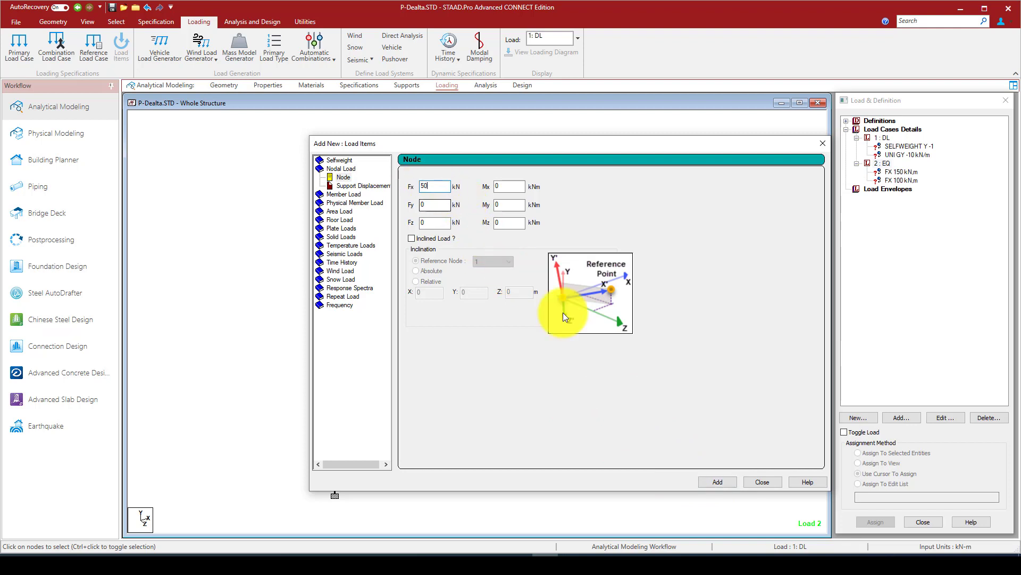
click(713, 481)
click(762, 482)
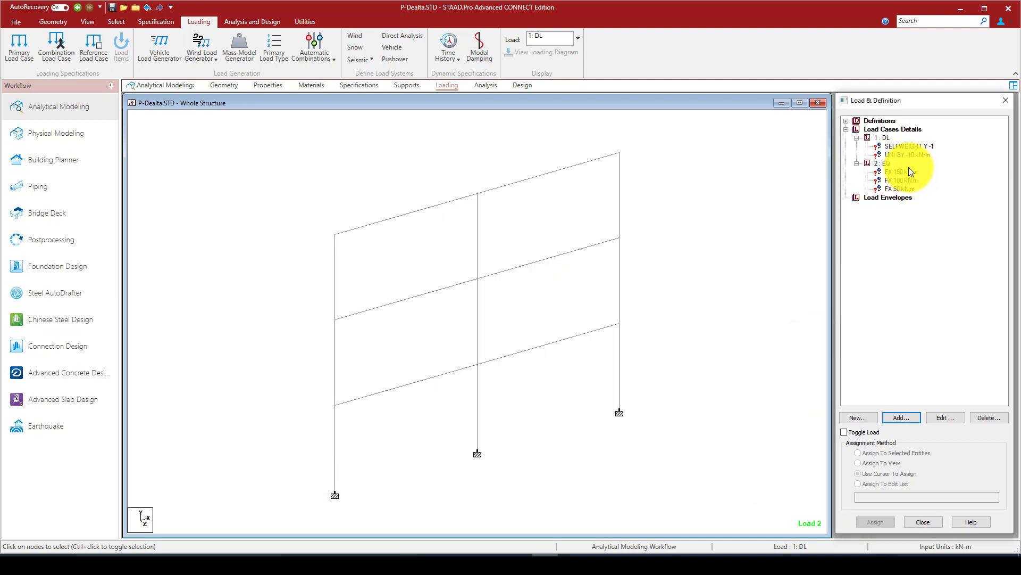
Assign the DL selfweight load to the whole structure in view
click(901, 147)
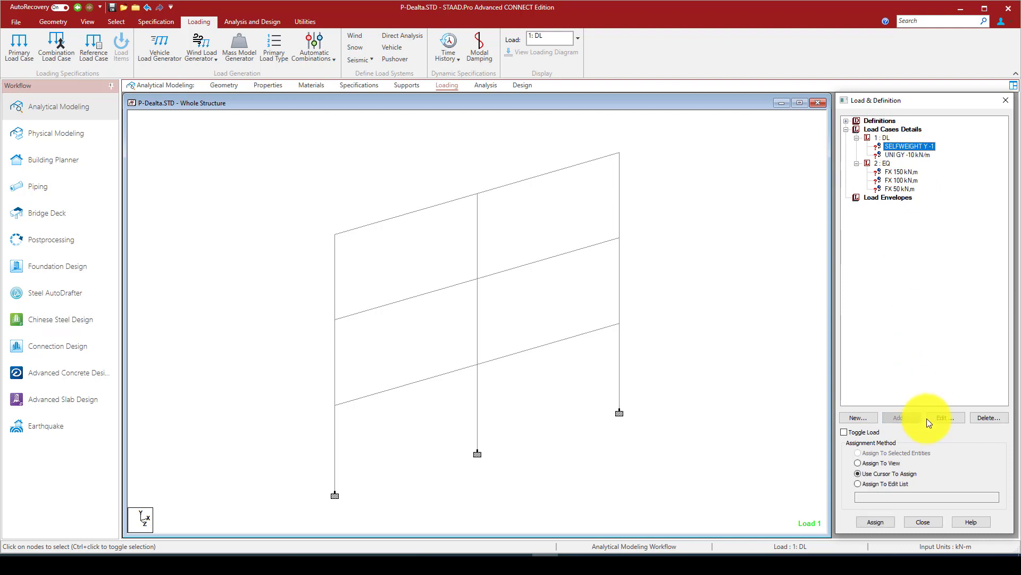
click(879, 461)
click(885, 521)
click(939, 344)
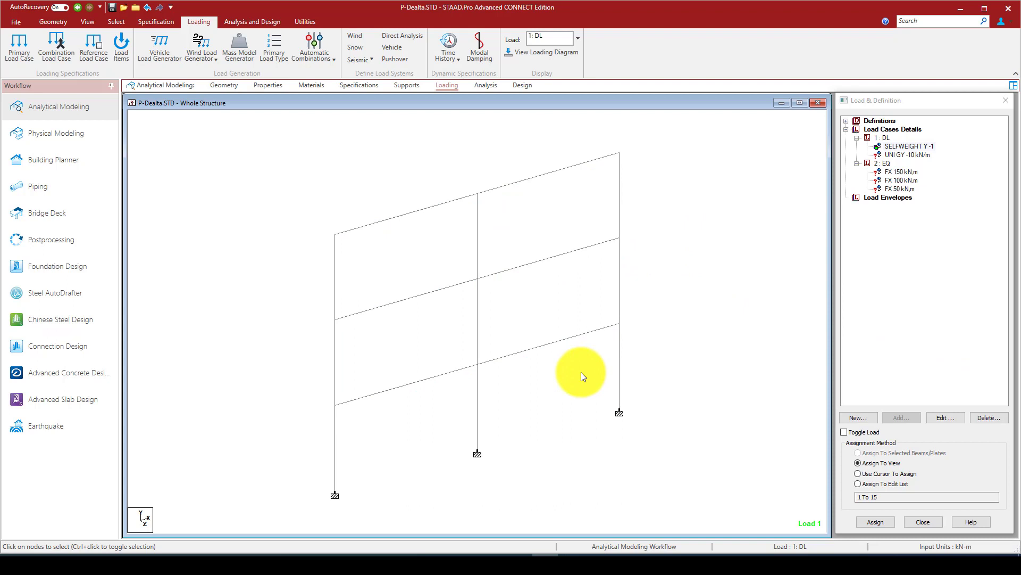
Assign the -10 kN/m uniform GY load to the selected horizontal beams in both bays on all three floor levels
click(534, 177)
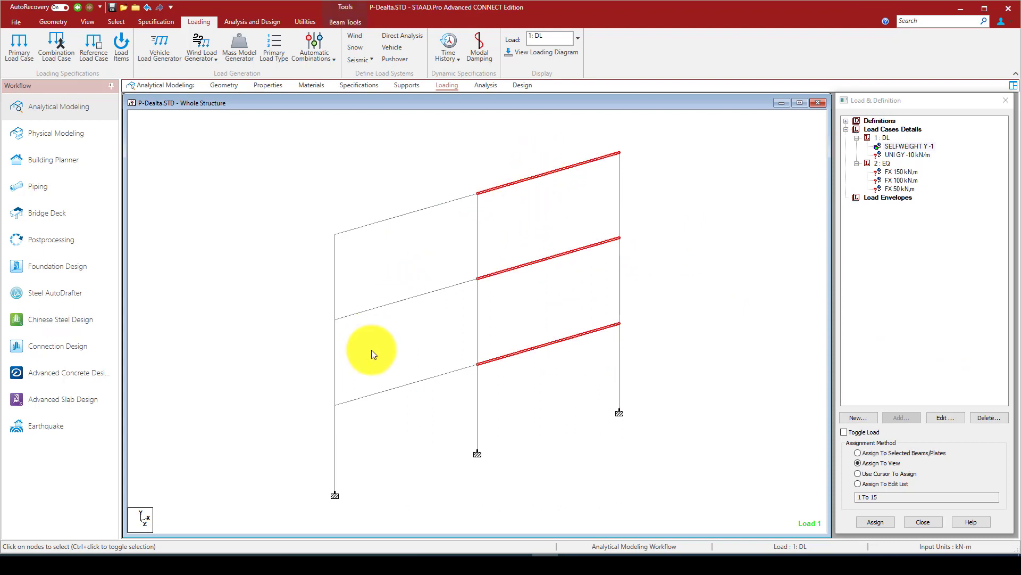
ctrl+drag(418, 422, 358, 190)
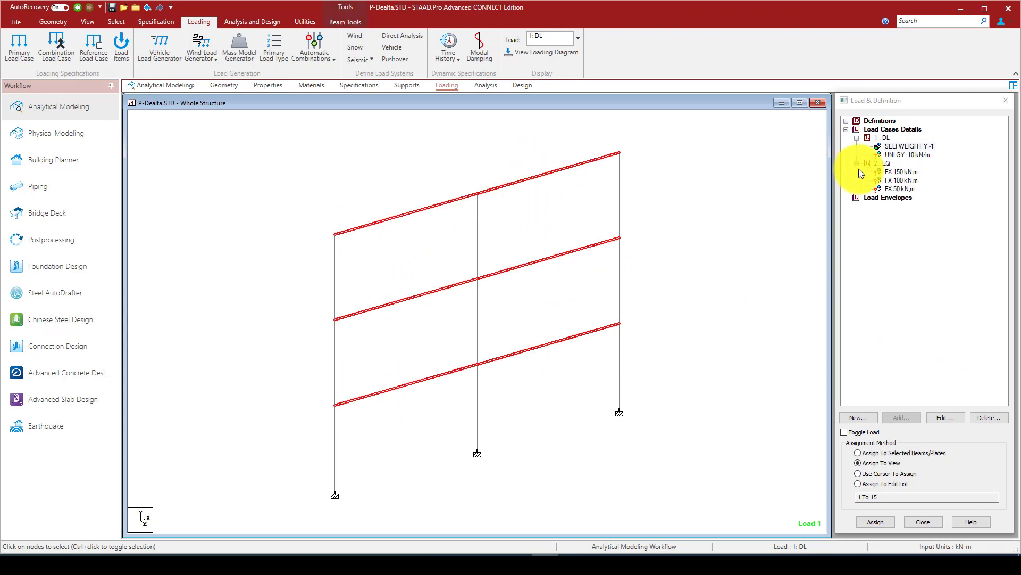
click(904, 155)
click(880, 520)
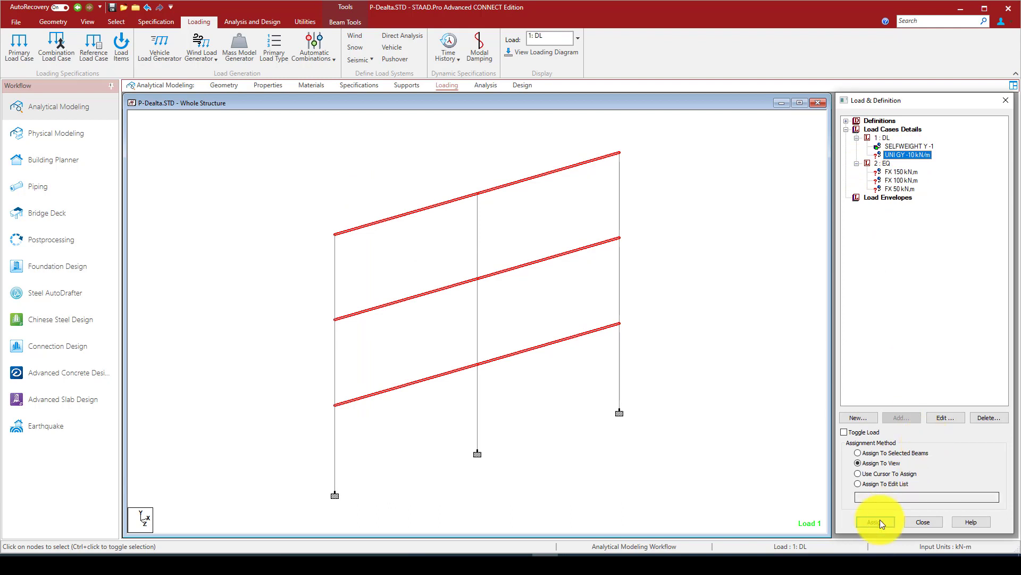
click(870, 453)
click(883, 521)
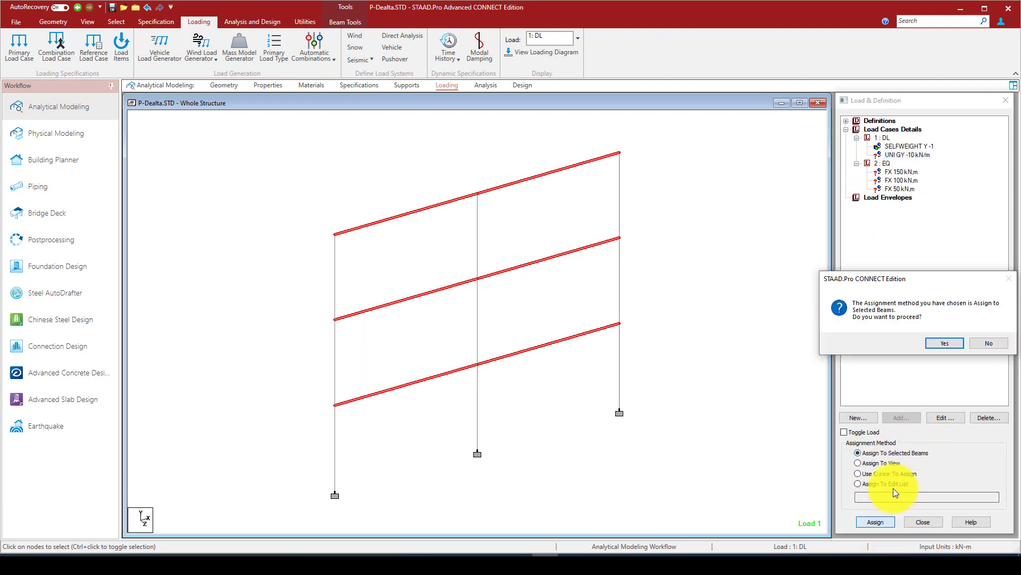
click(932, 346)
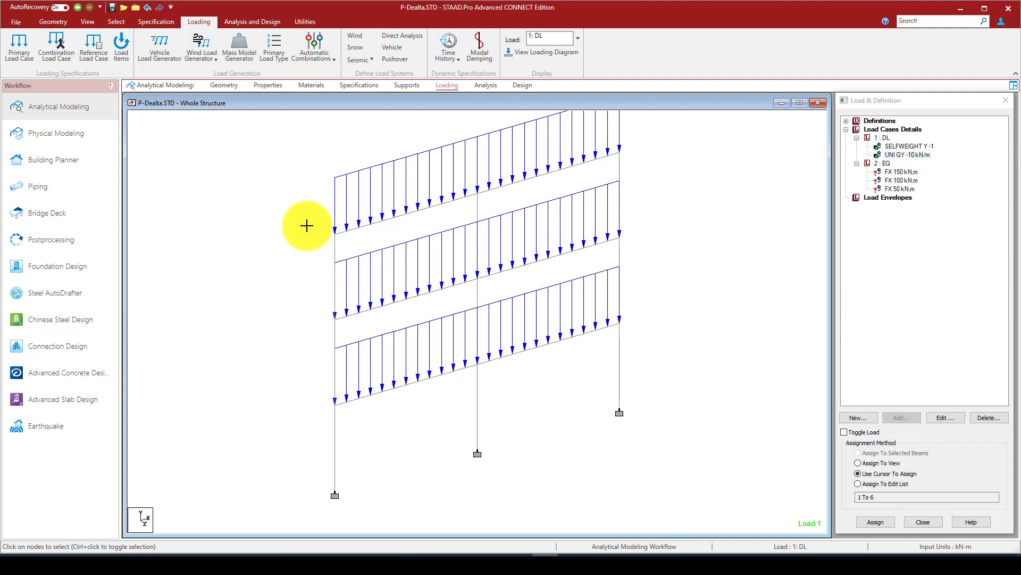
Assign the 150 kN FX load of the EQ case to the three selected nodes at roof level
click(898, 170)
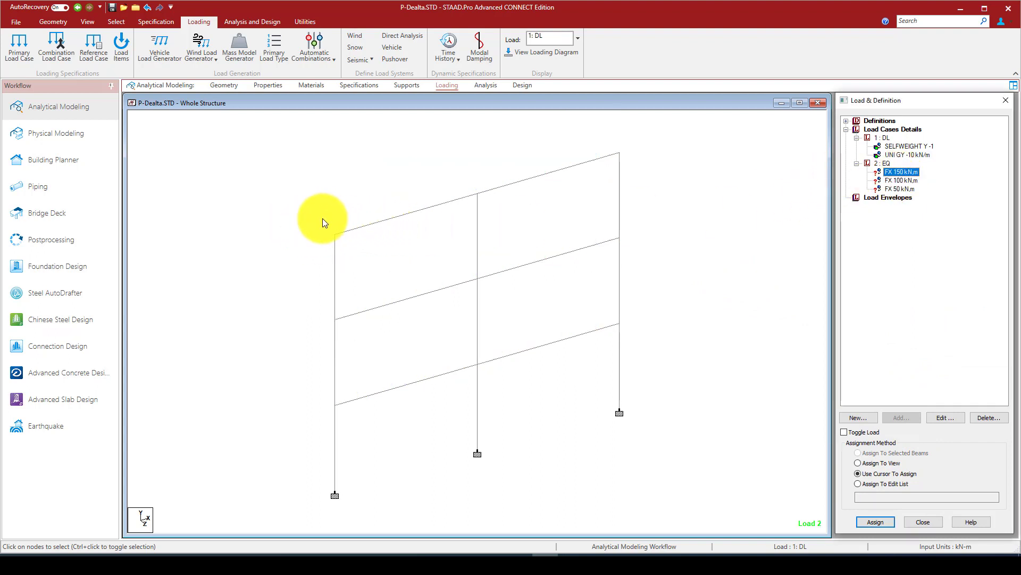
click(898, 172)
right_click(655, 223)
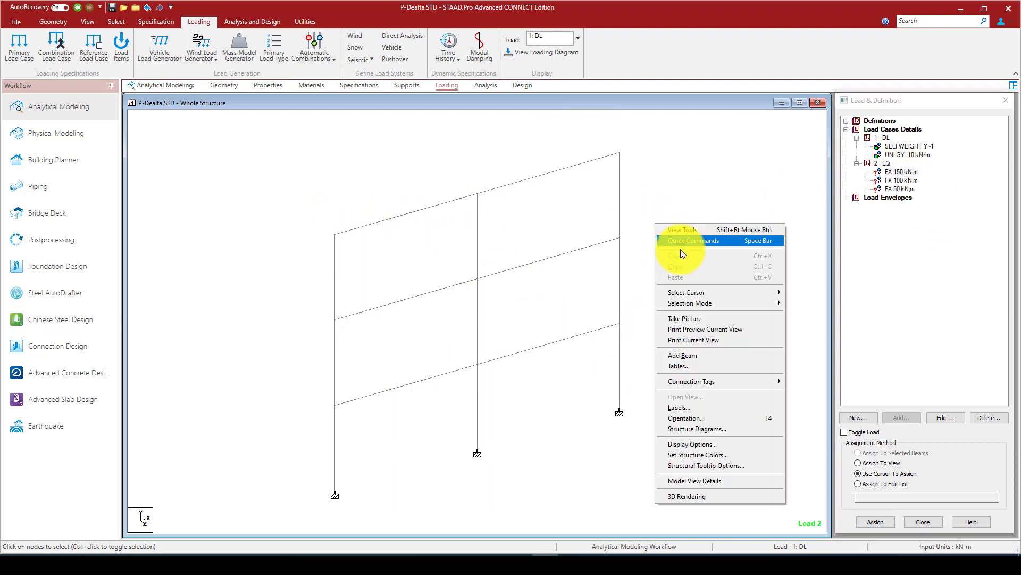
mouse_move(702, 292)
click(826, 291)
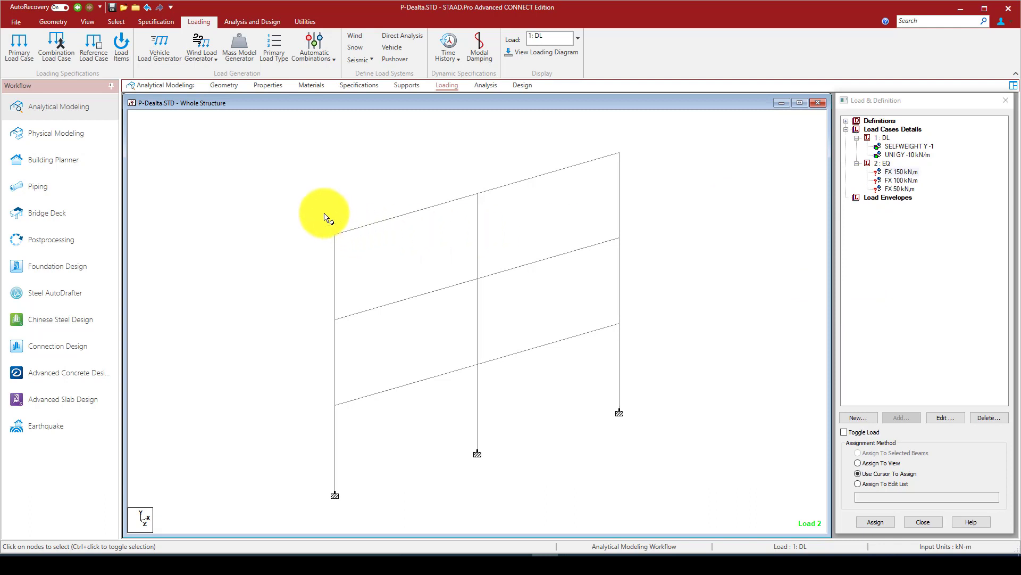
click(336, 236)
ctrl+click(478, 193)
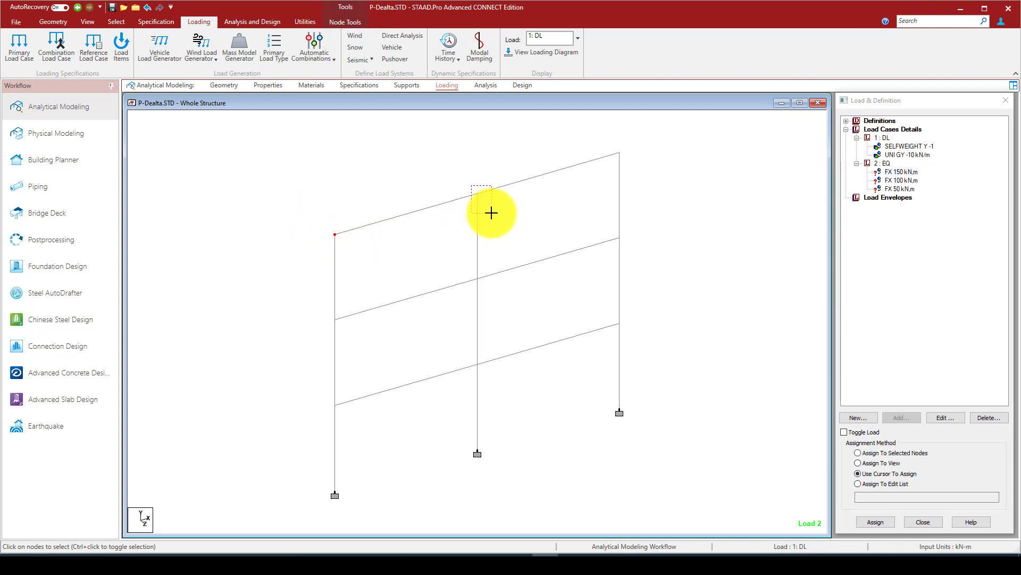
ctrl+click(621, 153)
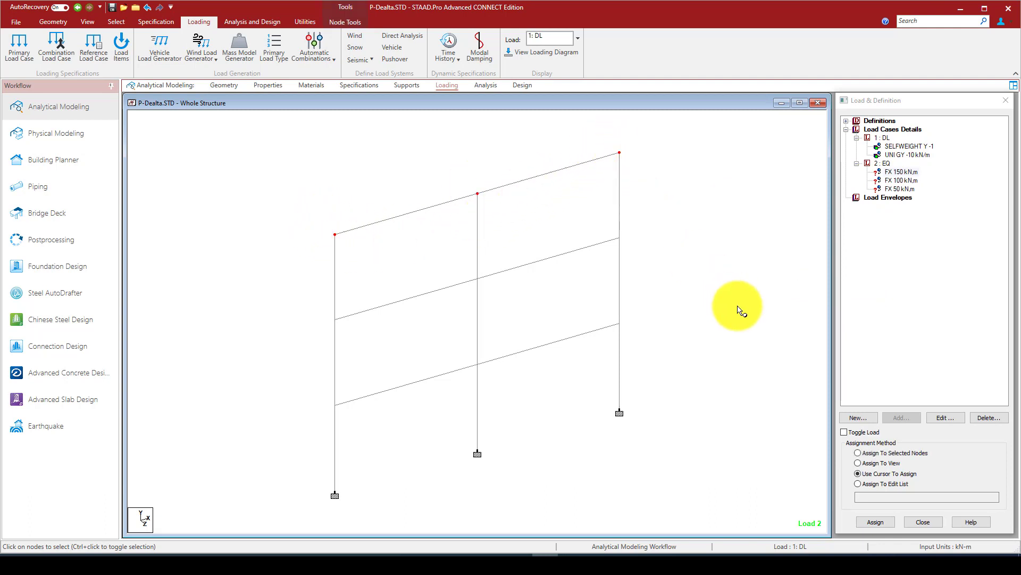
click(876, 522)
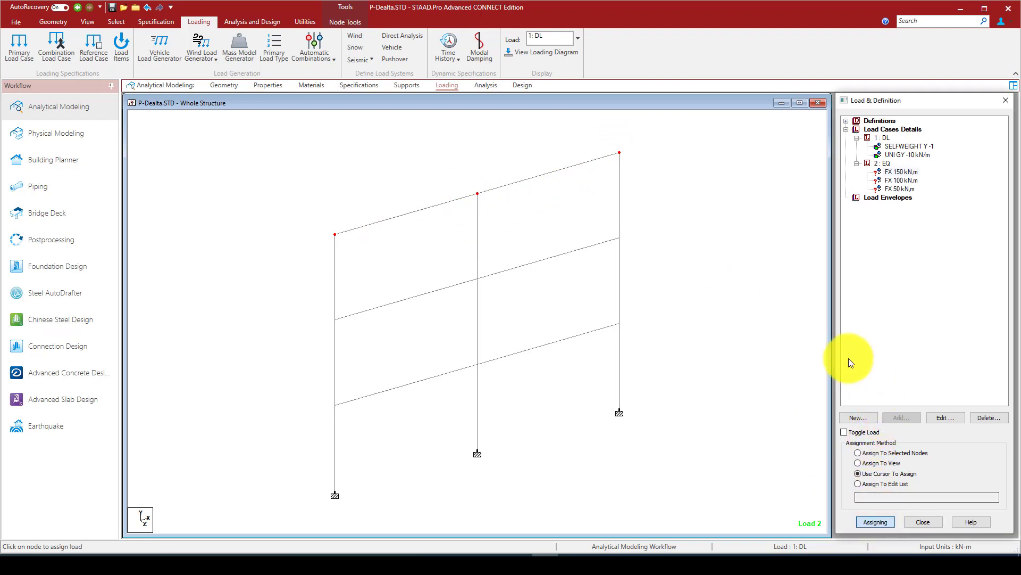
click(865, 454)
click(876, 522)
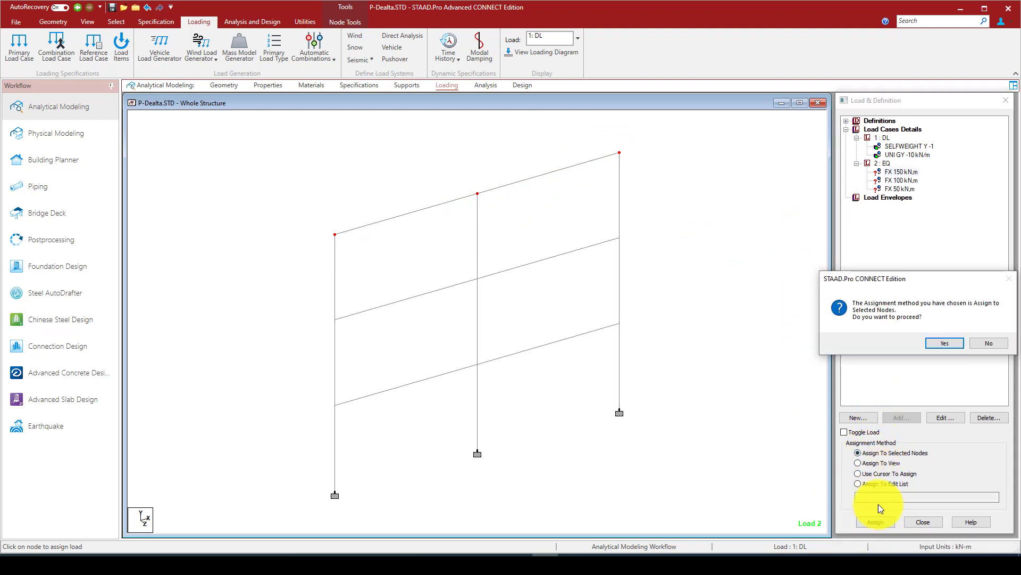
click(939, 346)
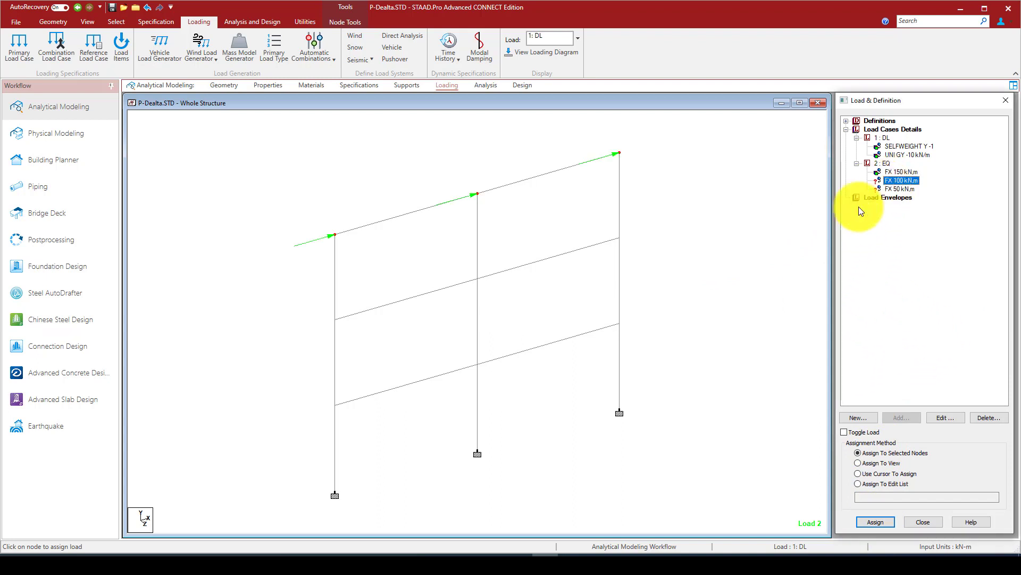
Assign the 100 kN FX load of the EQ case to the three selected nodes at the middle beam level
click(344, 333)
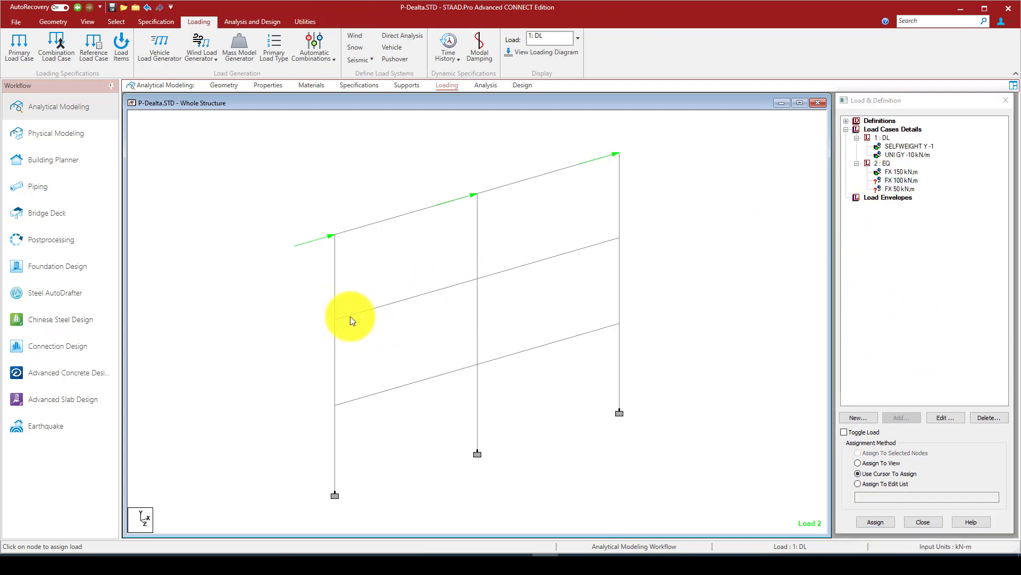
right_click(272, 311)
mouse_move(334, 100)
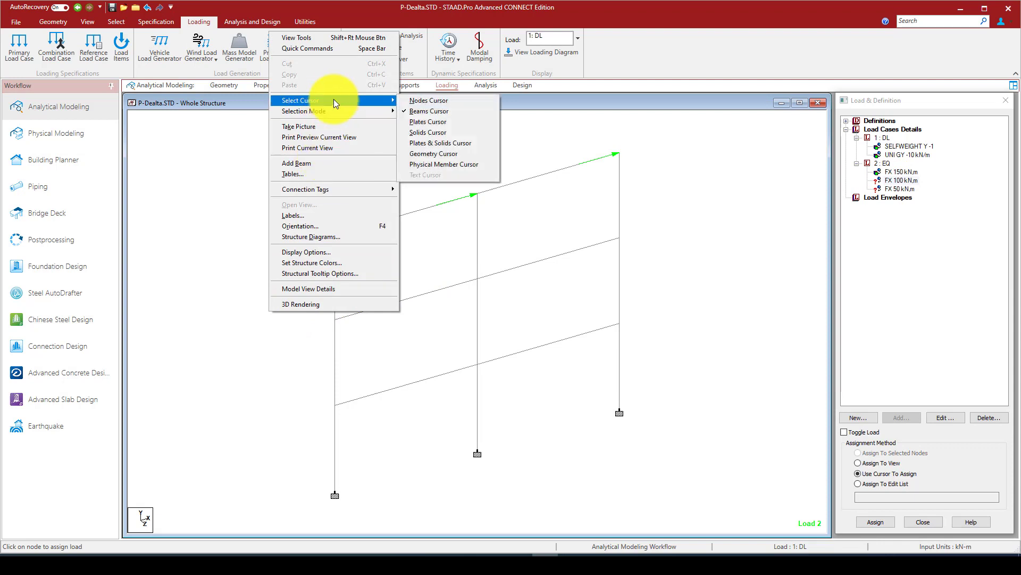
click(429, 100)
click(338, 322)
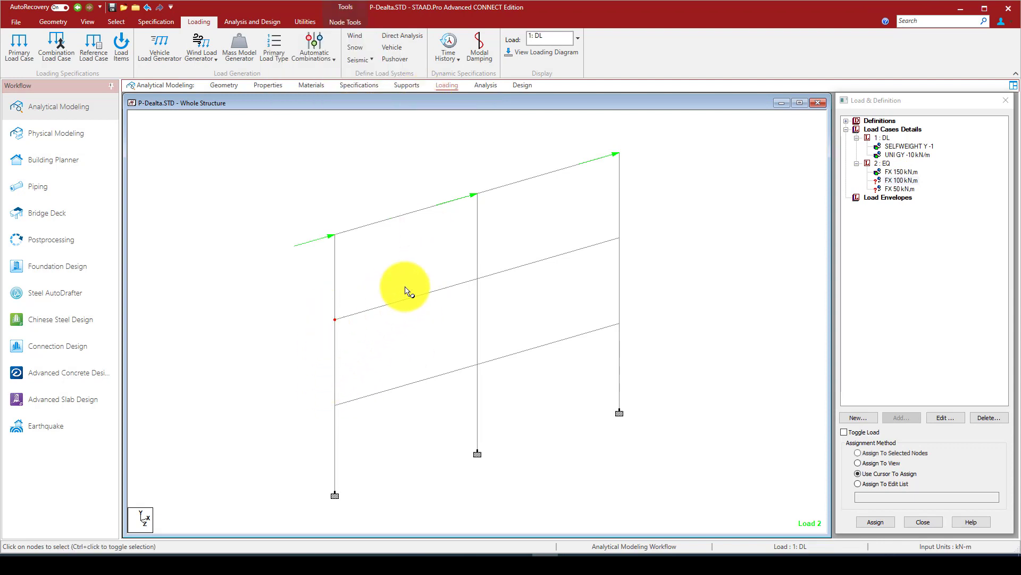
ctrl+click(478, 279)
ctrl+click(619, 238)
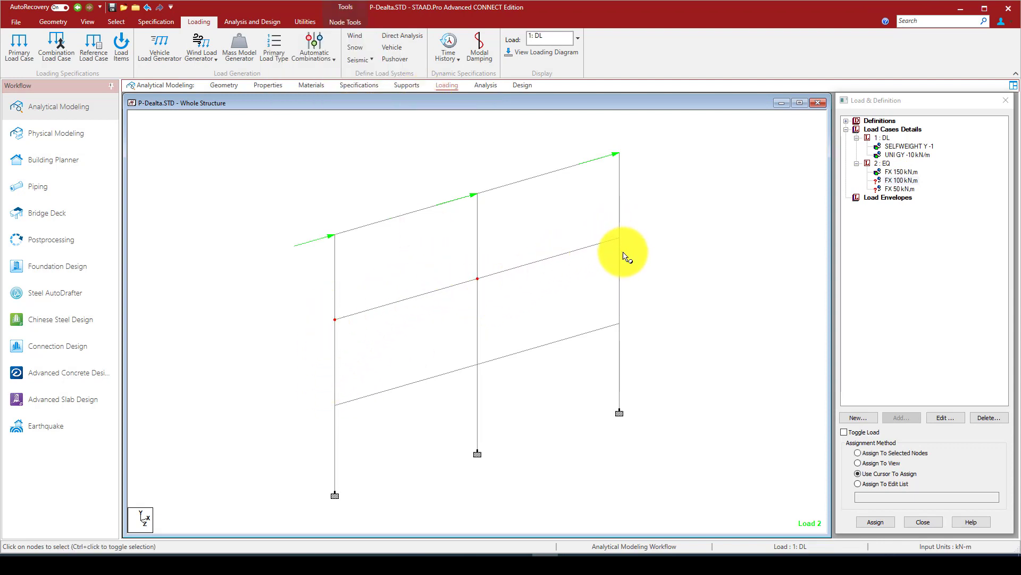
click(873, 456)
click(882, 517)
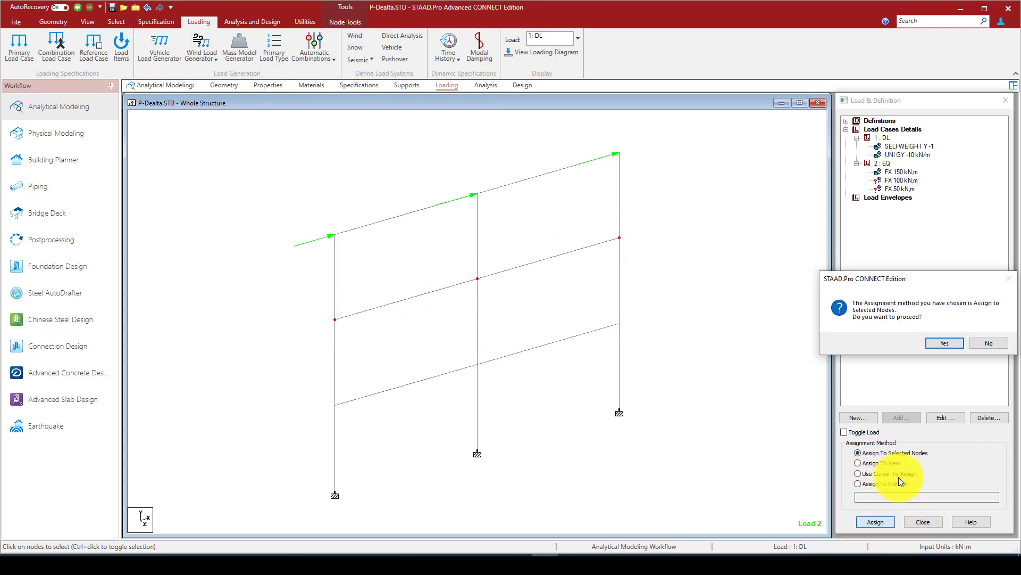
click(938, 344)
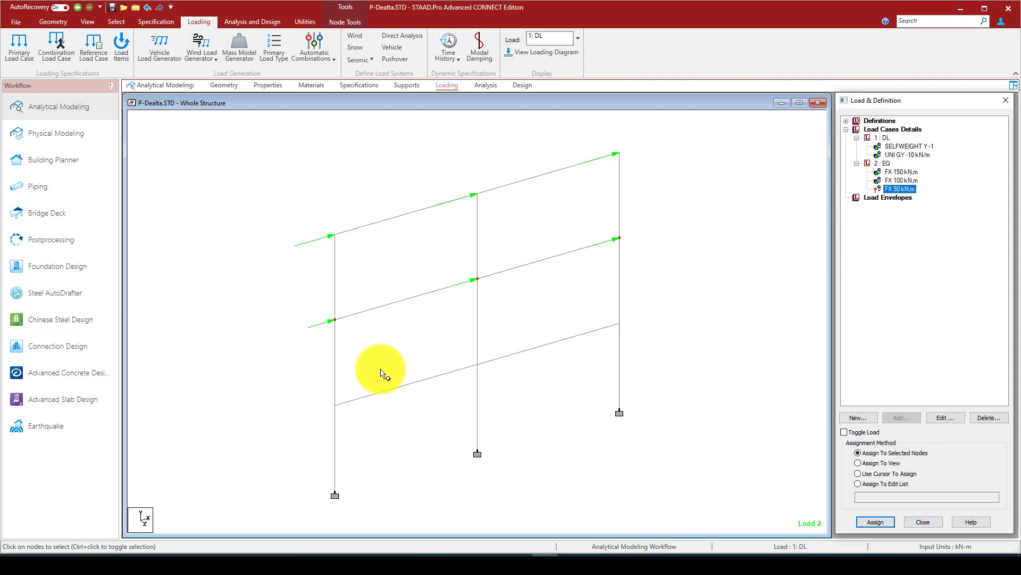
Assign the 50 kN FX load of the EQ case to the three selected nodes at the lowest beam level
right_click(281, 381)
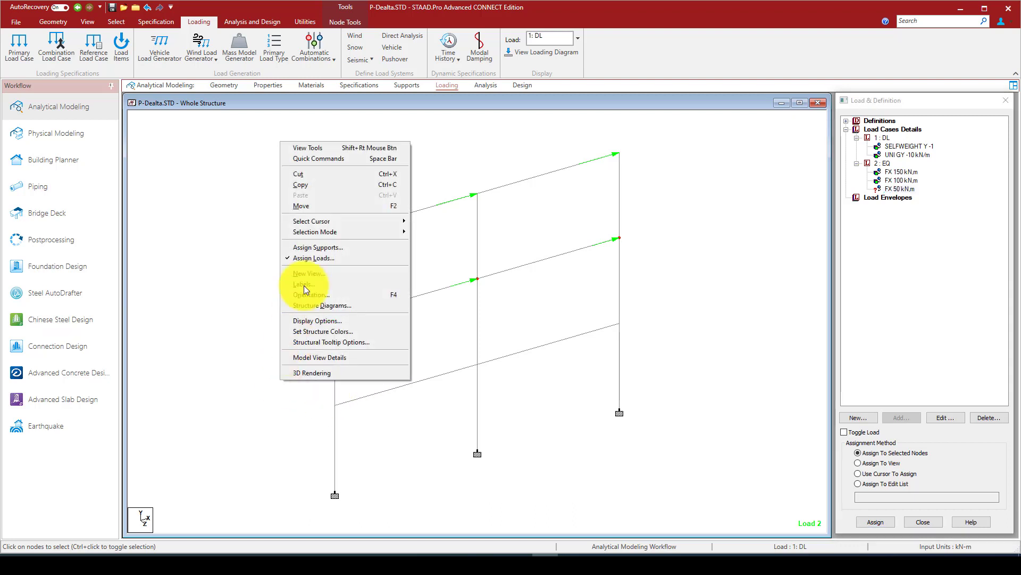
mouse_move(381, 217)
click(436, 221)
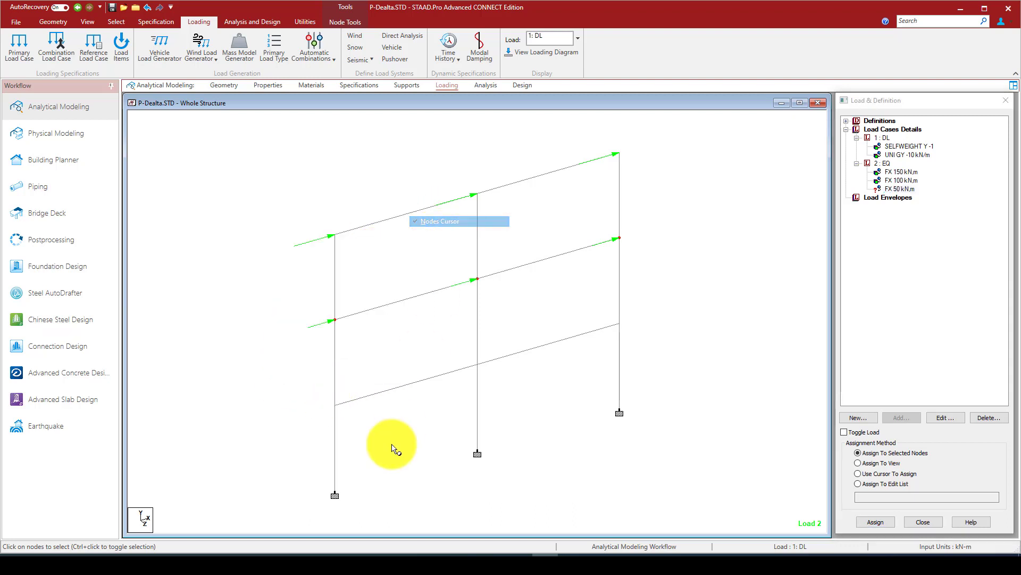
click(478, 364)
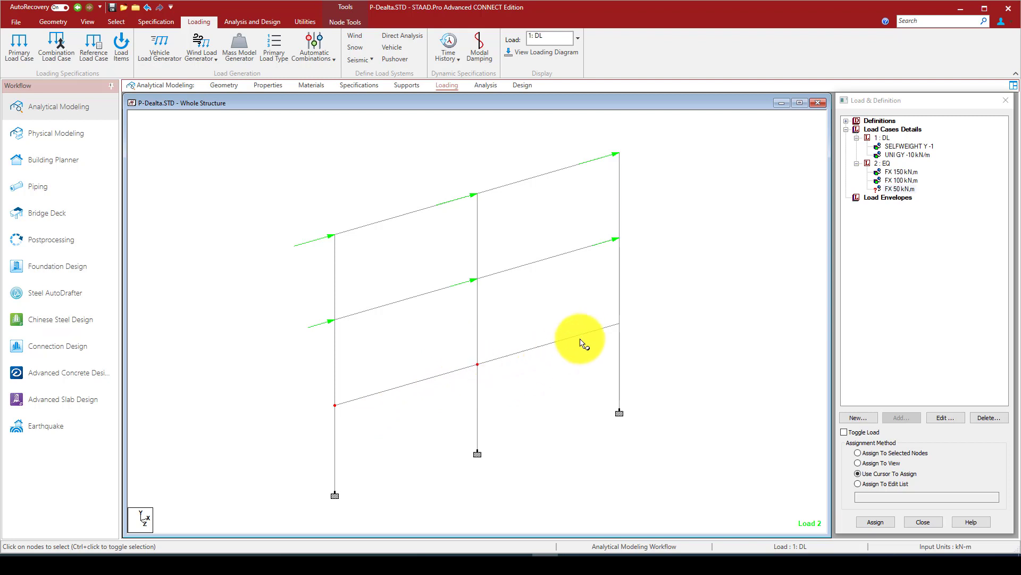
click(620, 323)
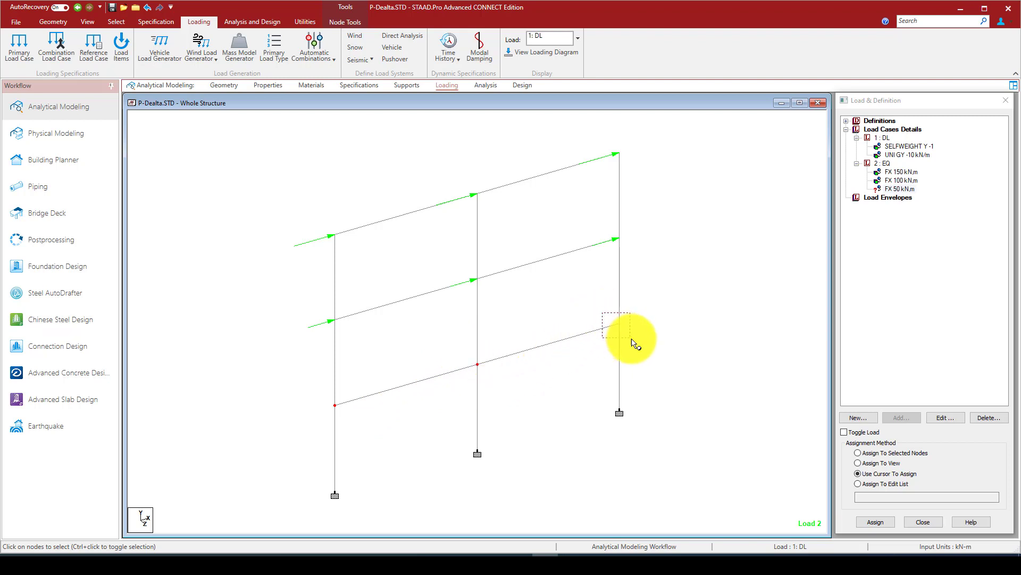
click(863, 452)
click(874, 521)
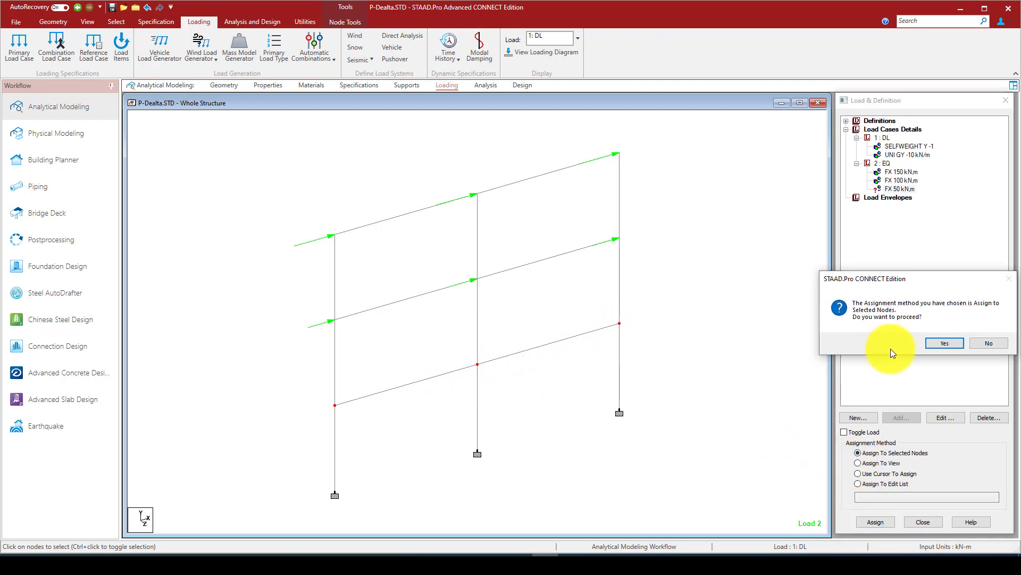
click(943, 343)
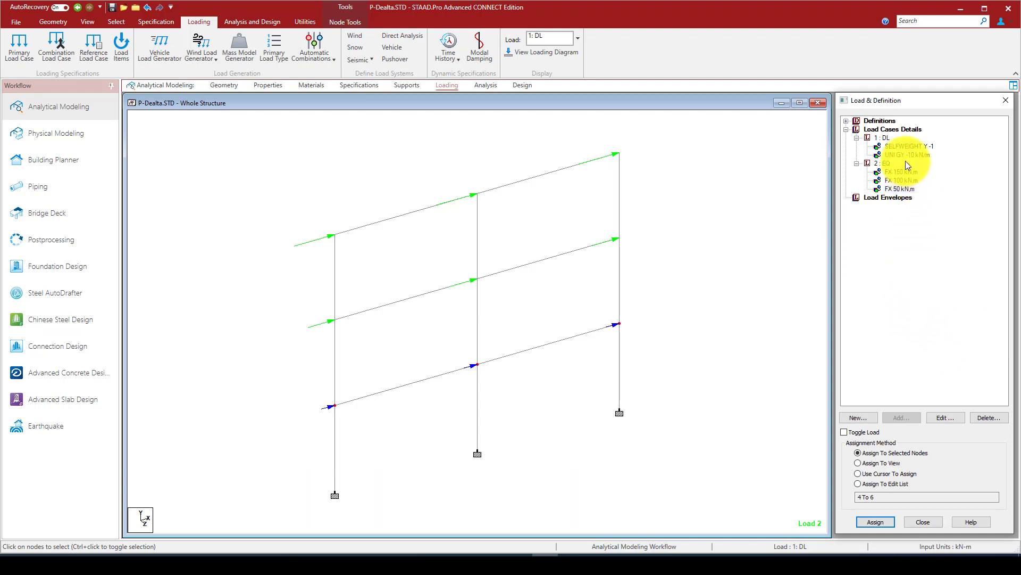
Generate and add the automatic load combinations for AISC 9th Ed, category 2.3 LRFD General, starting at number 3, and display the last combination
click(875, 130)
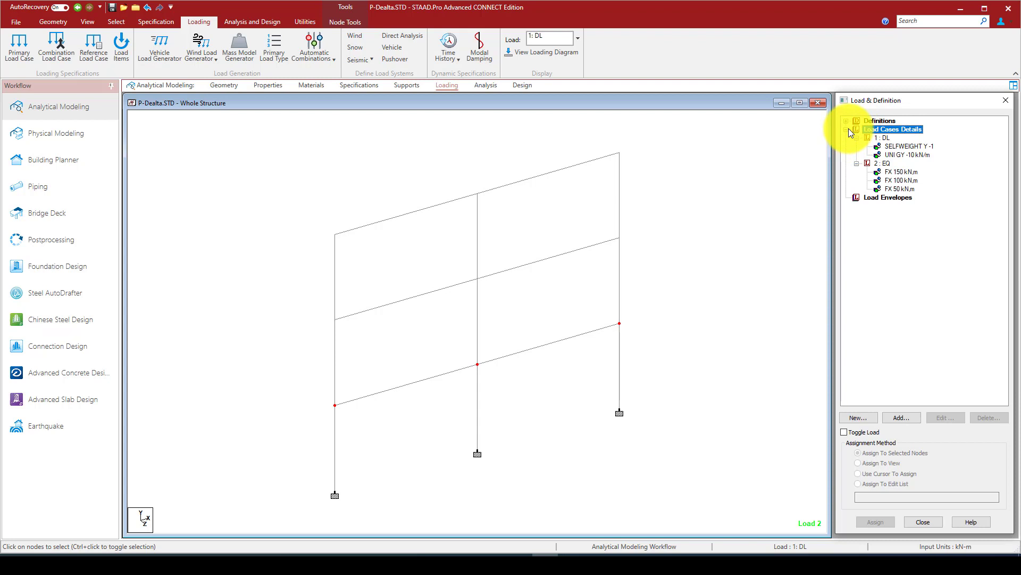
click(905, 423)
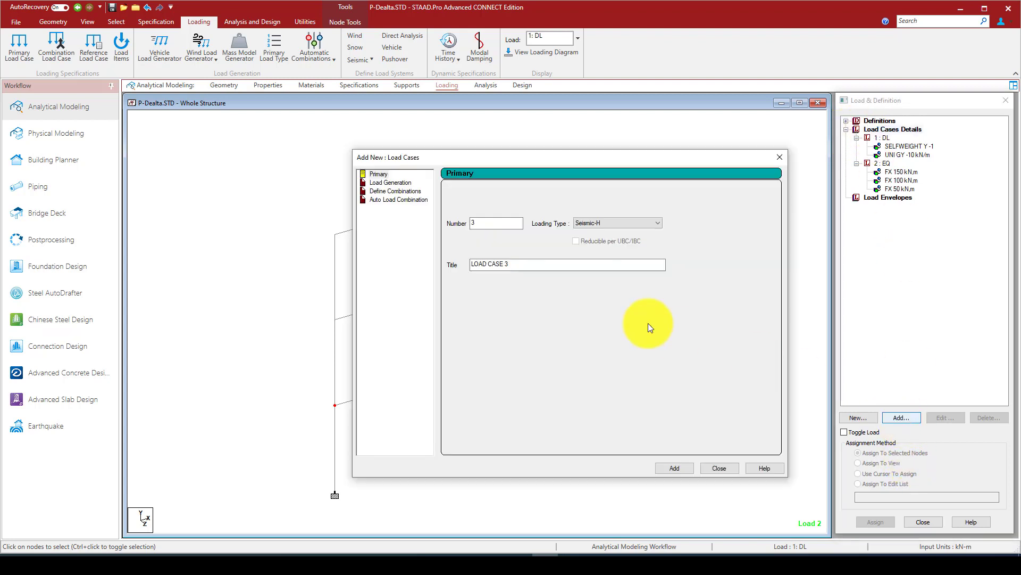
click(400, 200)
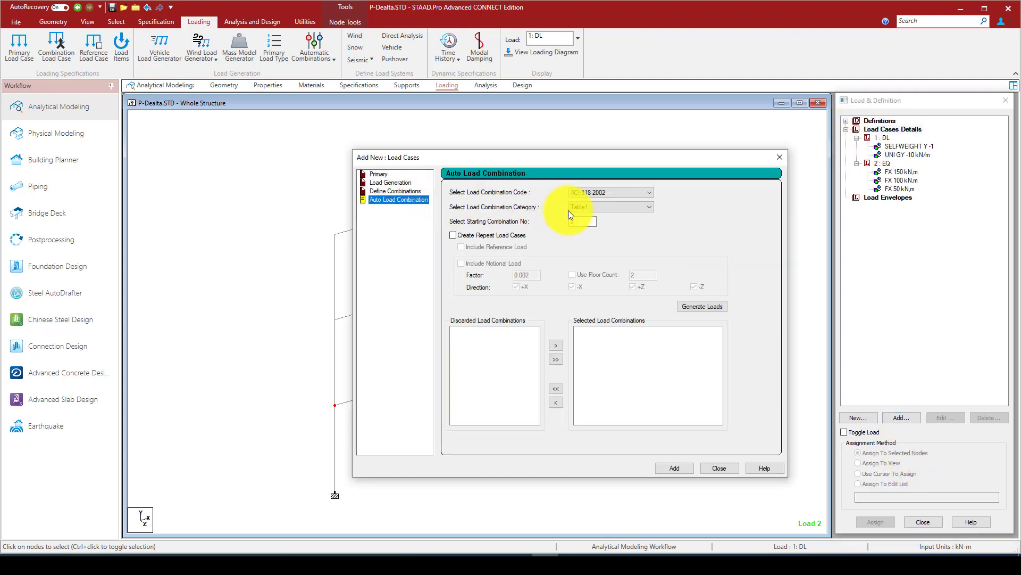
click(604, 191)
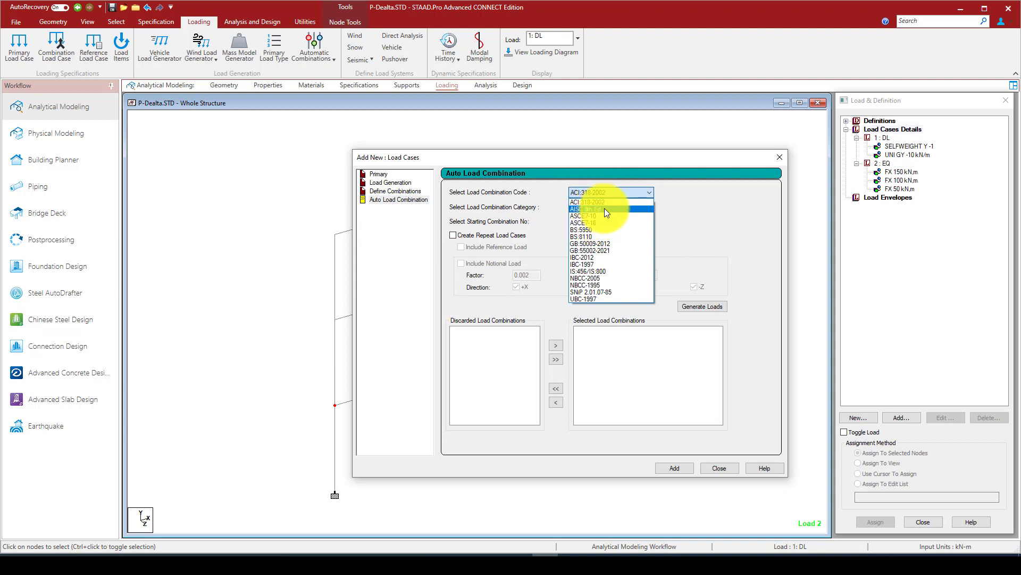
click(604, 208)
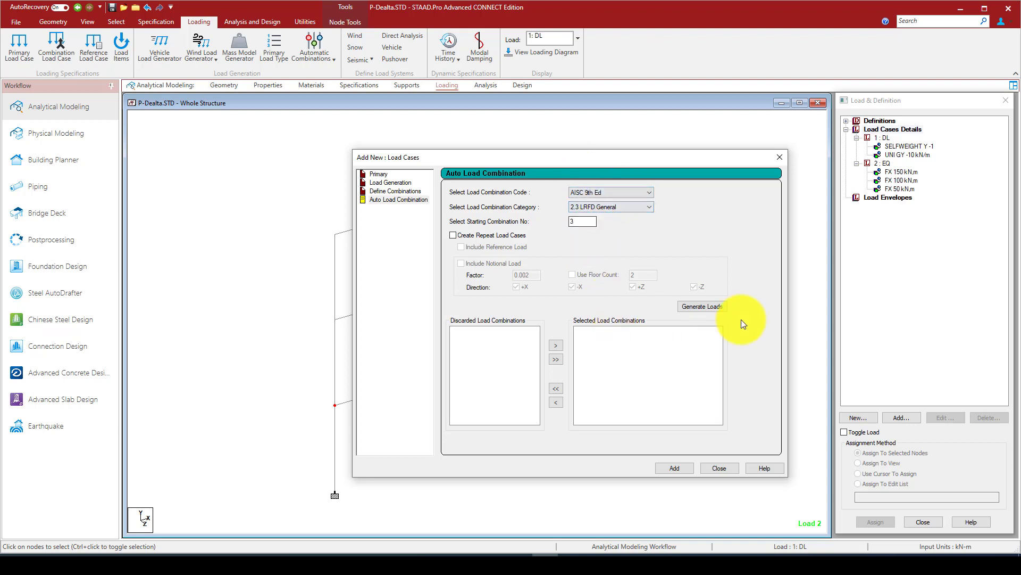
click(714, 304)
click(601, 370)
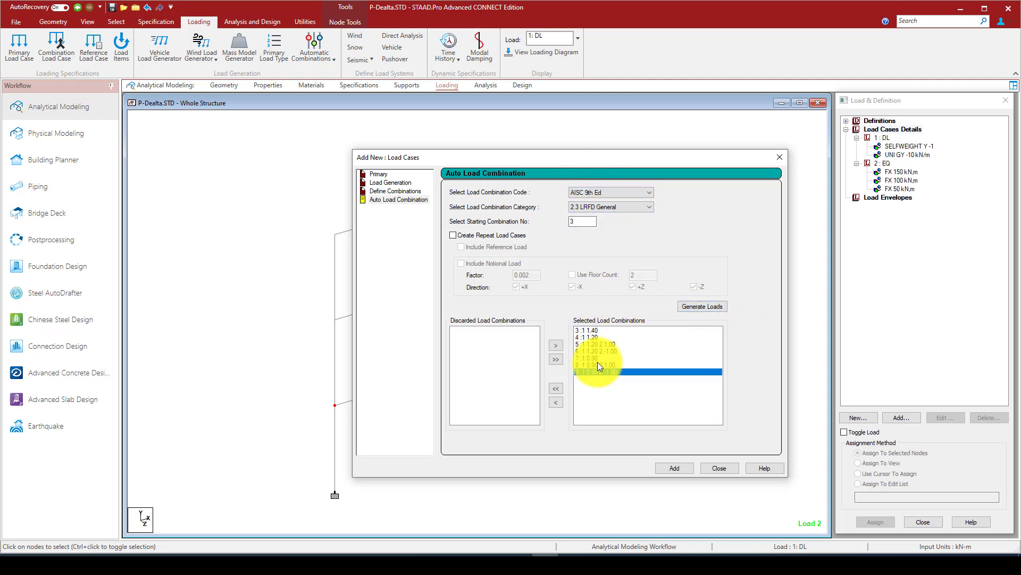
drag(598, 365, 602, 344)
click(668, 468)
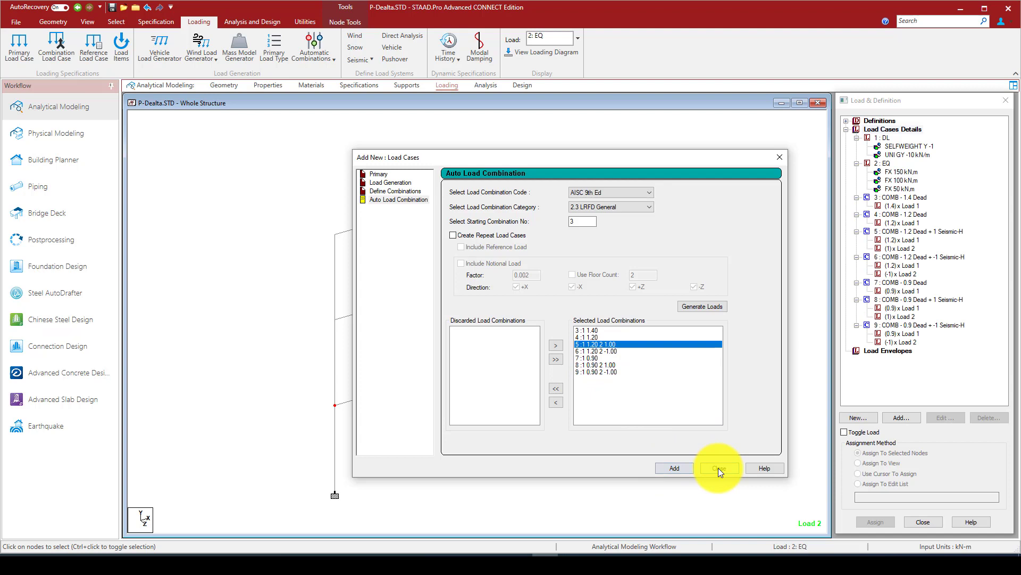
click(718, 468)
click(902, 334)
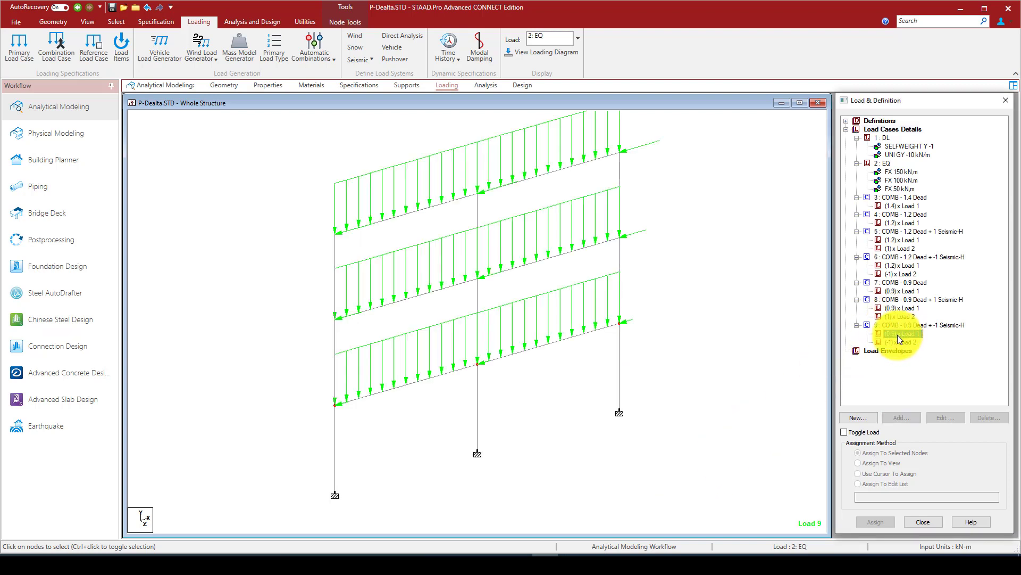
click(621, 269)
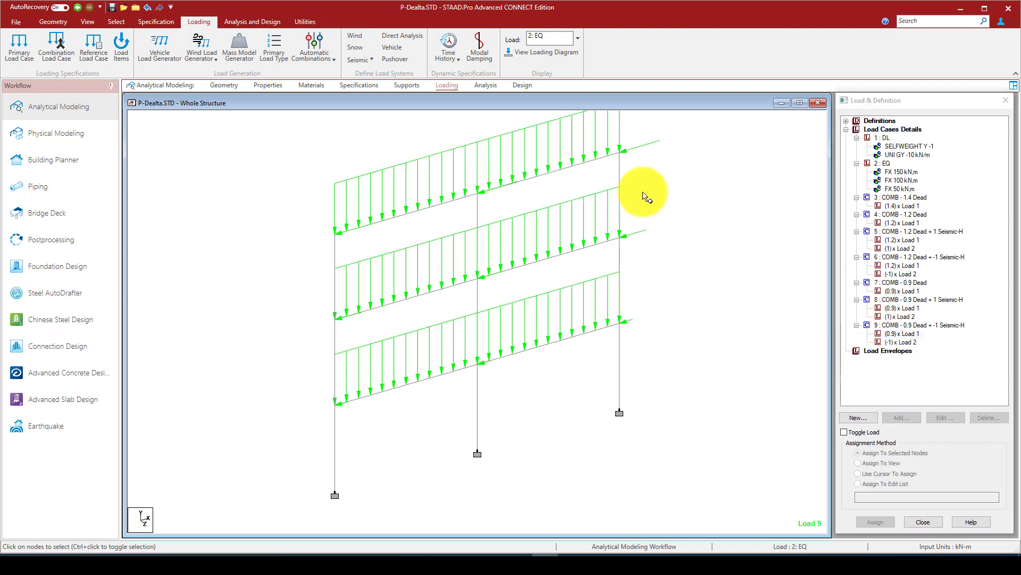
Start defining a PDelta Analysis command with the print option set to All
click(486, 91)
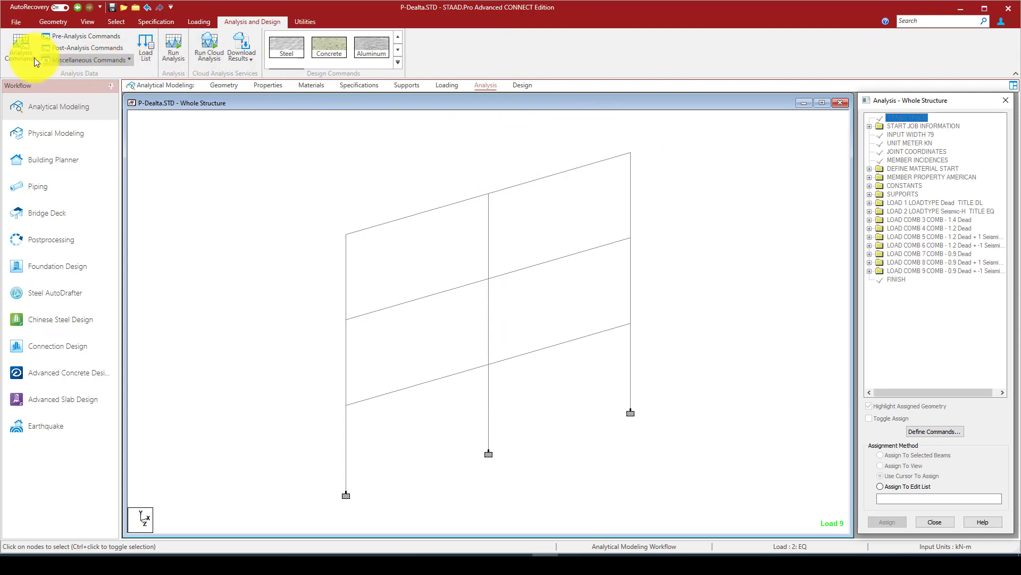
click(23, 49)
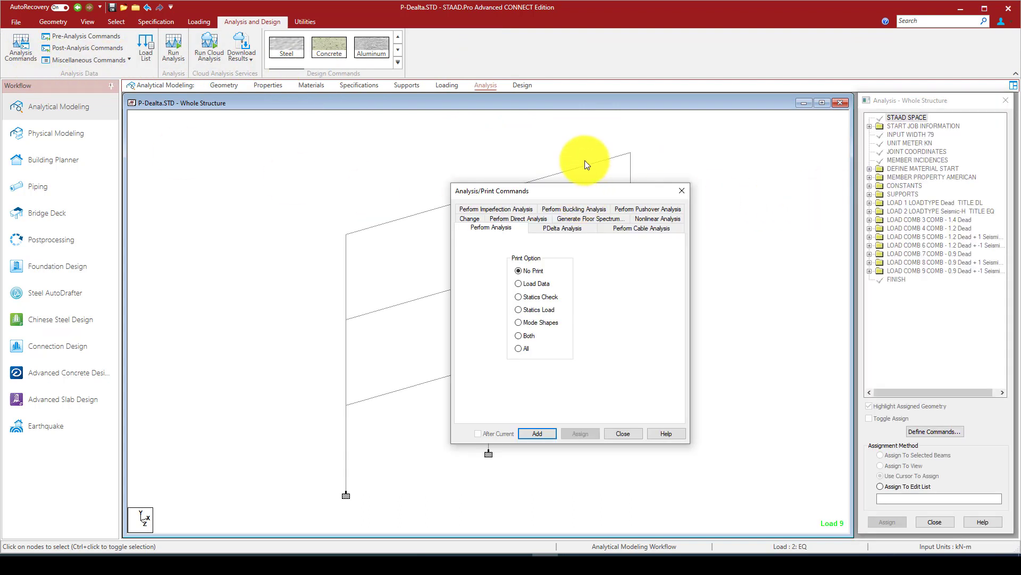
click(567, 193)
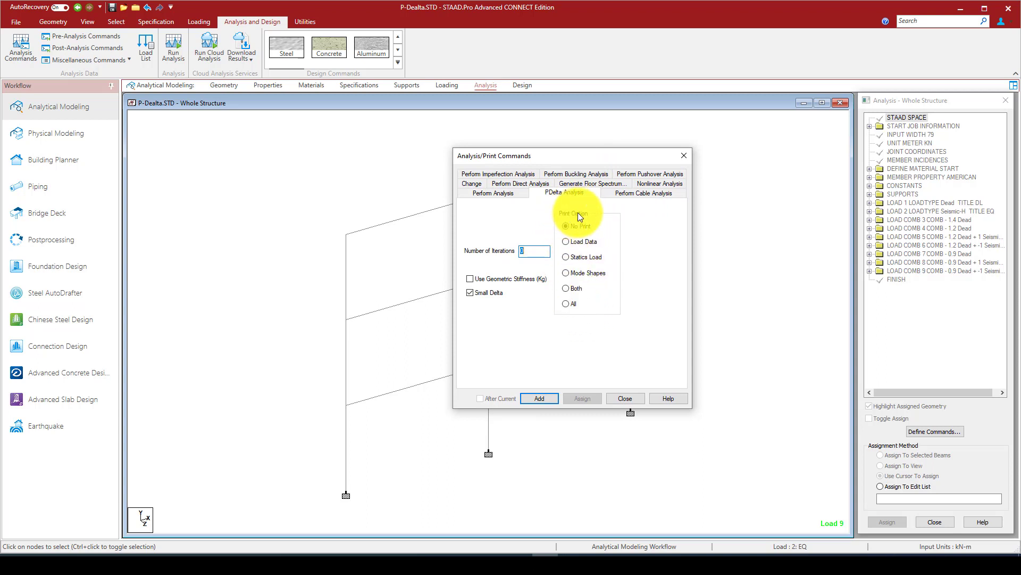
click(566, 303)
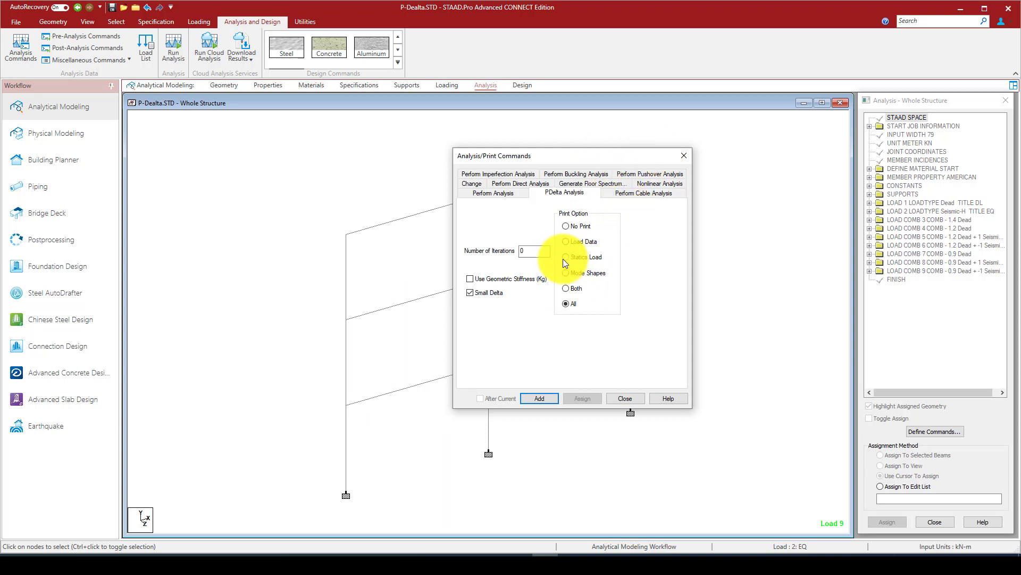
double_click(520, 251)
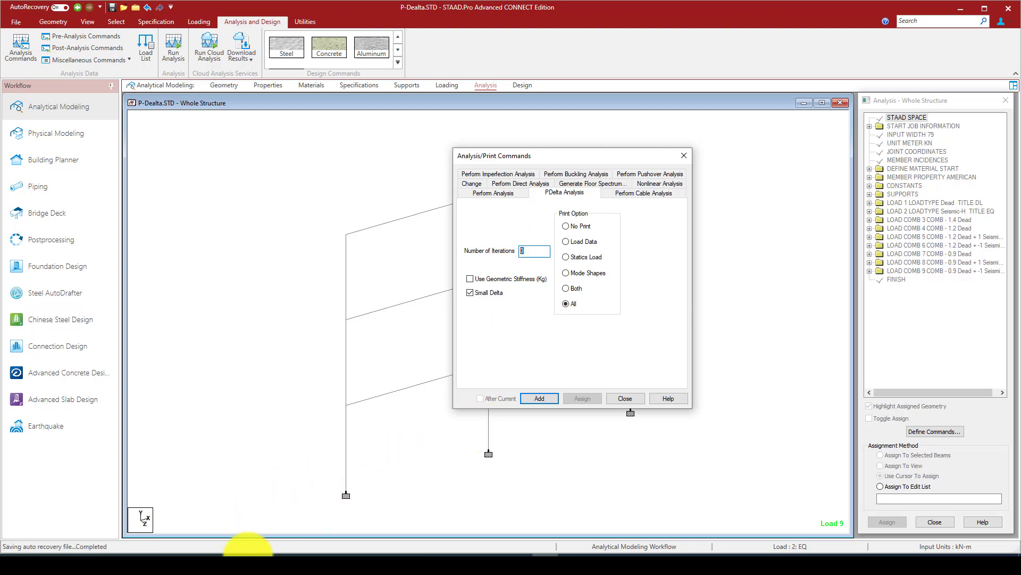
Switch to the Word document How to perform P.docx and read the passage on how many iterations P-Delta needs to converge
click(256, 548)
scroll(535, 290, up, 2)
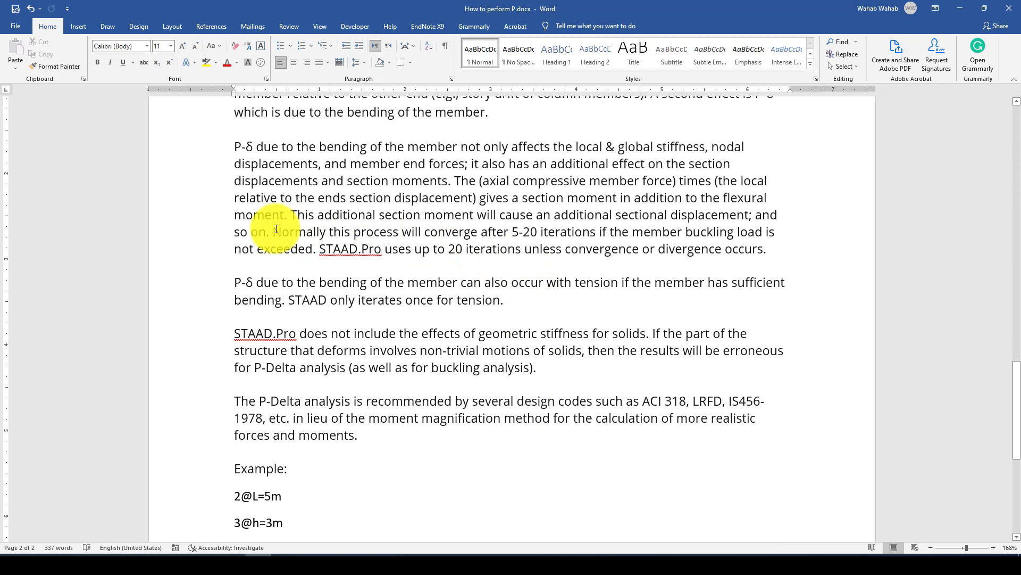
drag(275, 230, 752, 237)
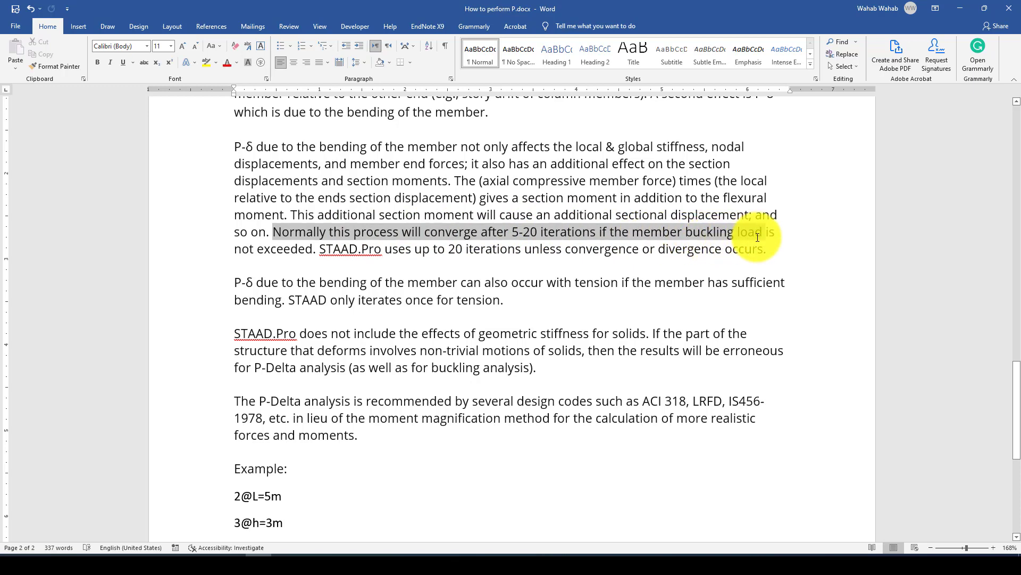
drag(662, 237, 332, 246)
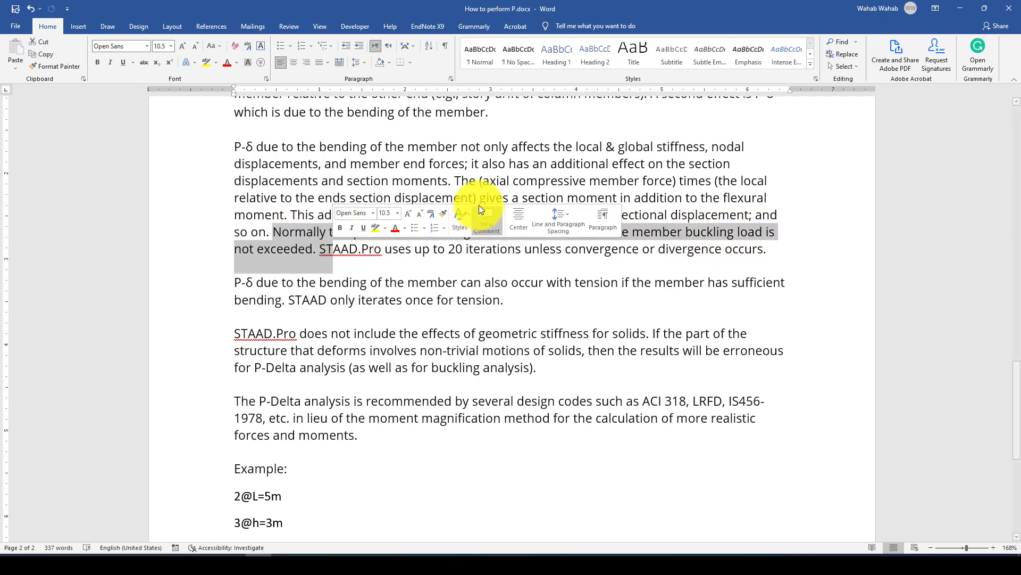
scroll(478, 202, up, 2)
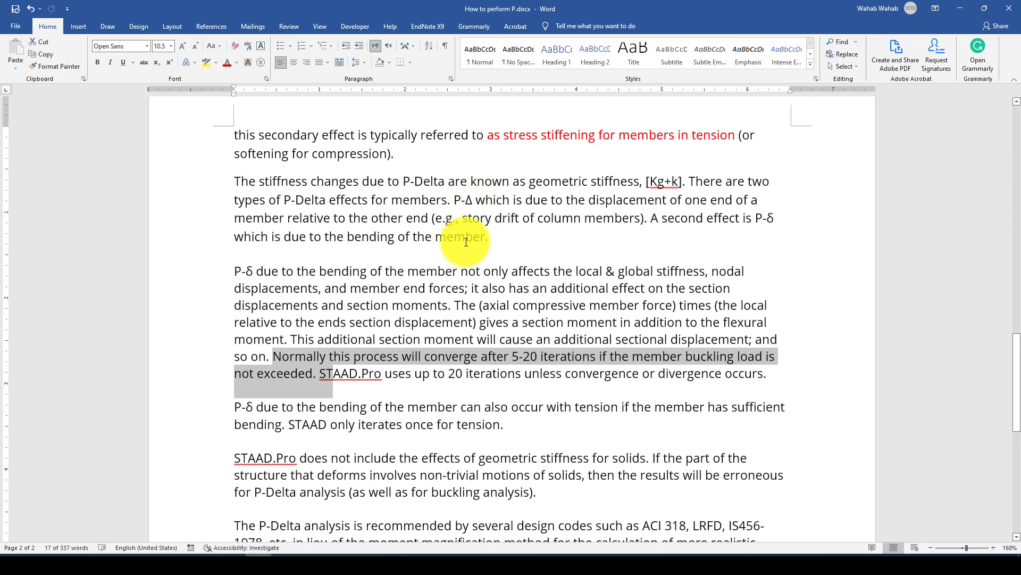
scroll(465, 242, up, 10)
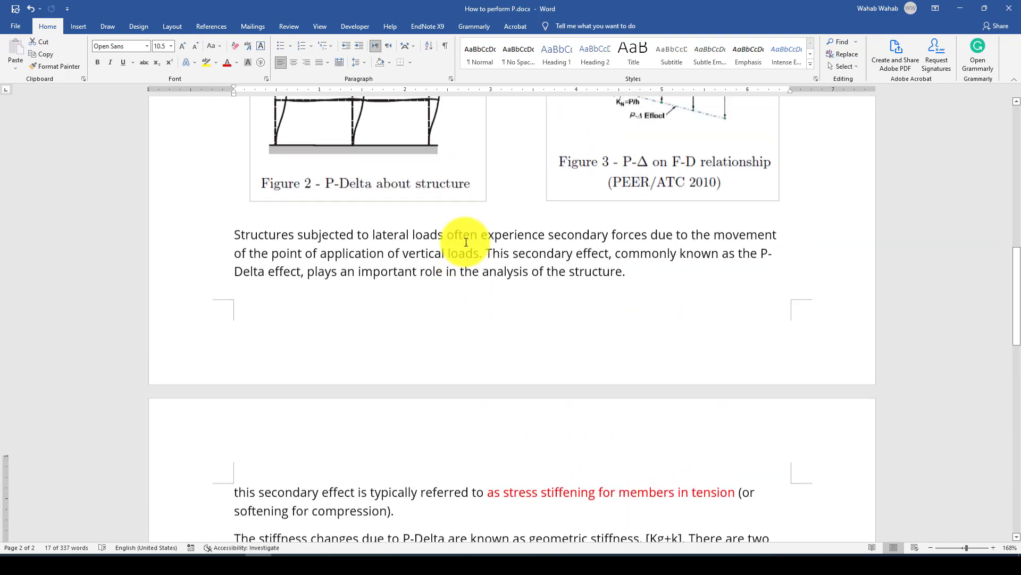
scroll(465, 243, down, 8)
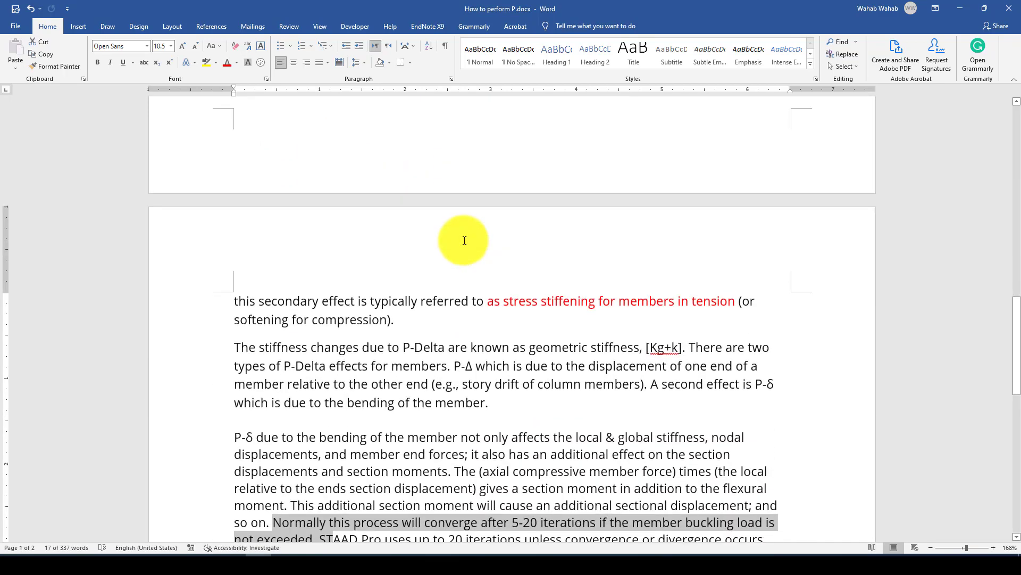
scroll(465, 240, down, 4)
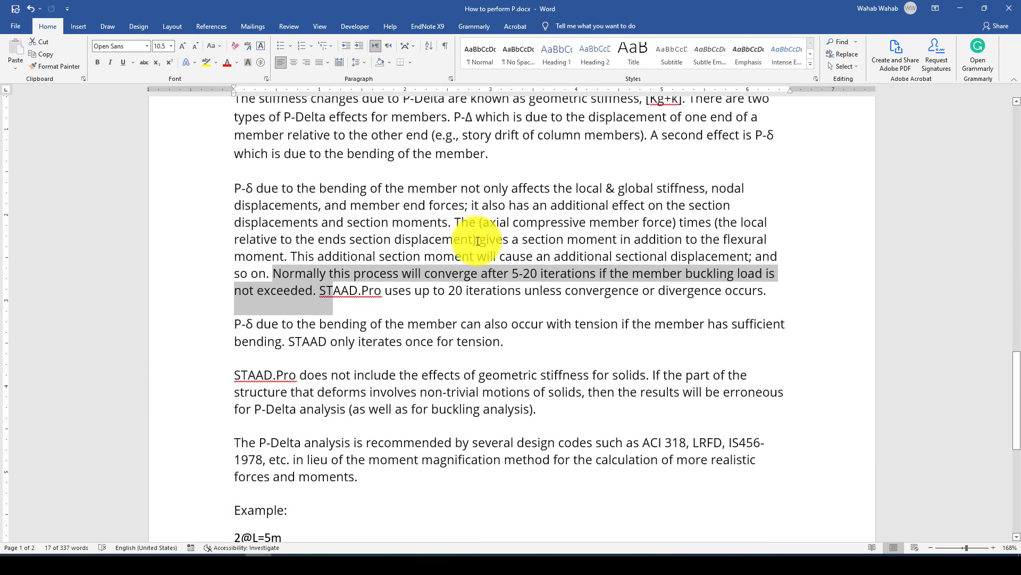
Return to STAAD.Pro and set the number of P-Delta iterations to 10
click(961, 8)
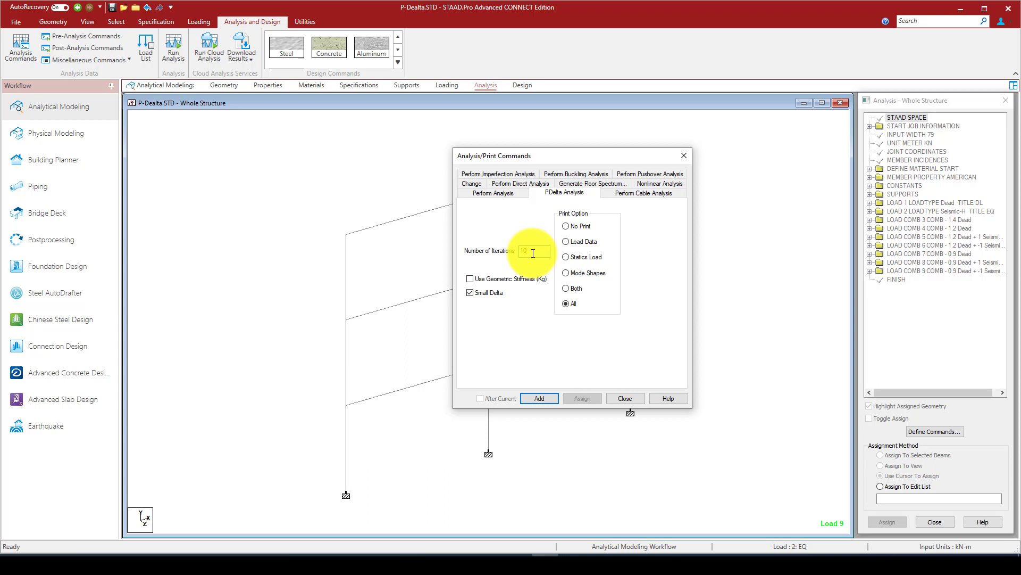
click(533, 253)
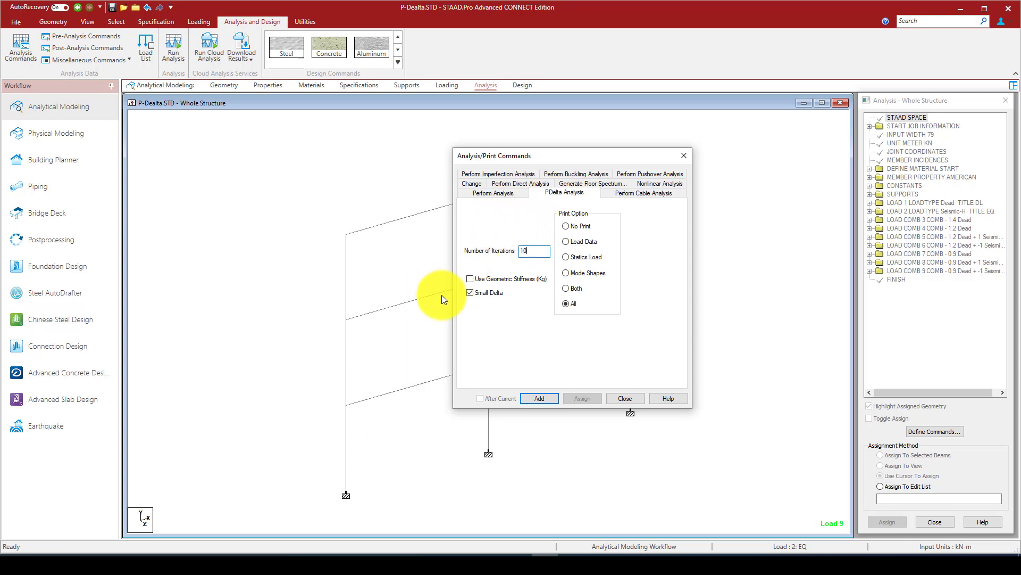
Look up the geometric stiffness term [Kg+k] in the Word document and return to STAAD.Pro
click(272, 532)
scroll(588, 383, up, 4)
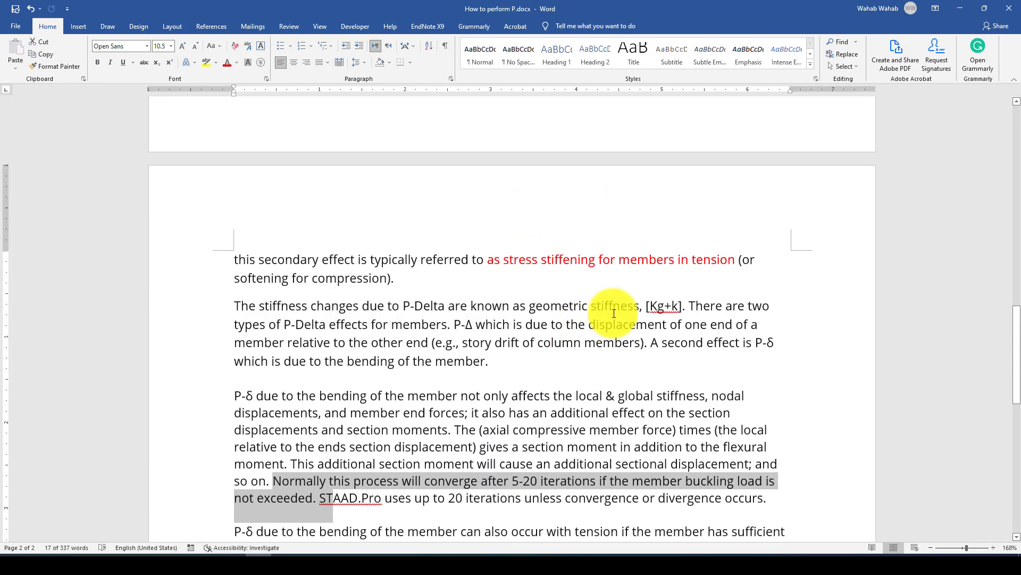
drag(678, 306, 650, 306)
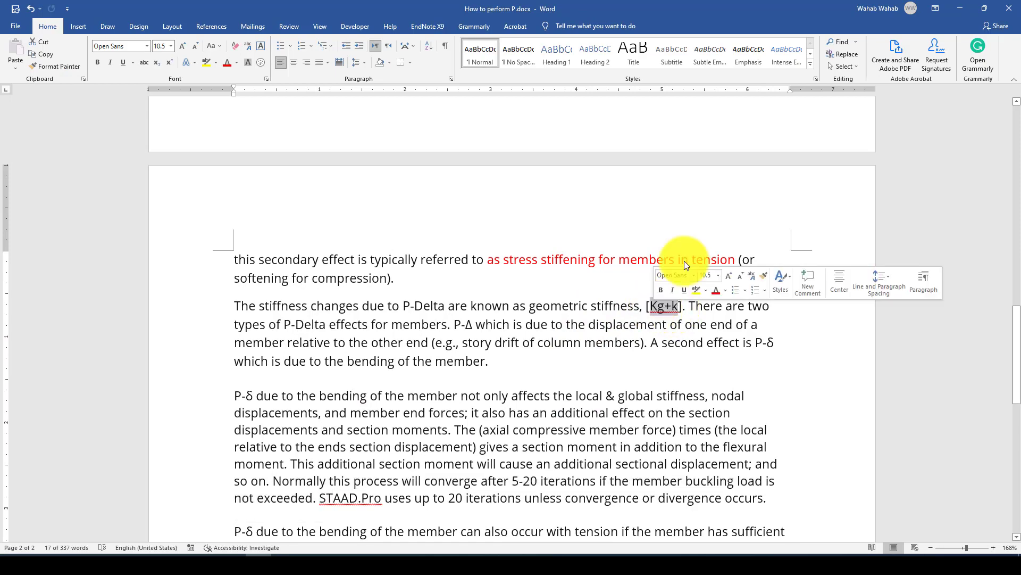
click(970, 7)
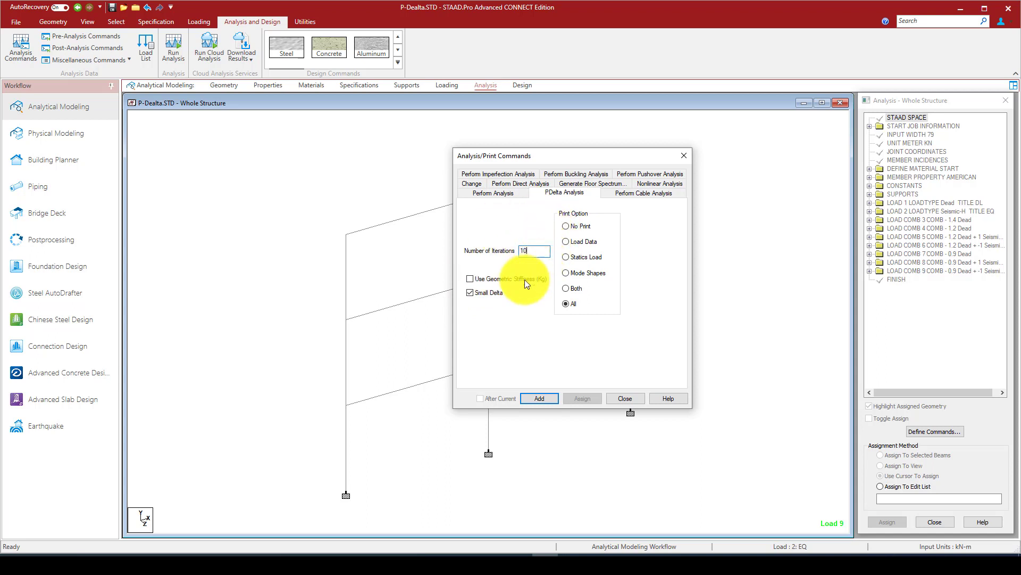
Check the P-Delta column figure in the Word document for the small delta contribution, and return to STAAD.Pro
drag(599, 155, 610, 139)
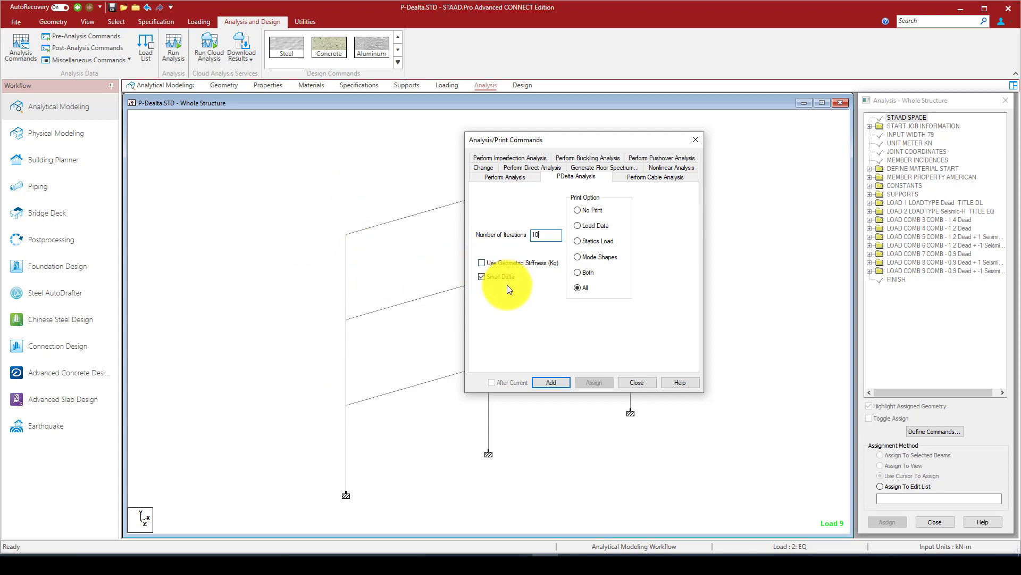
click(482, 276)
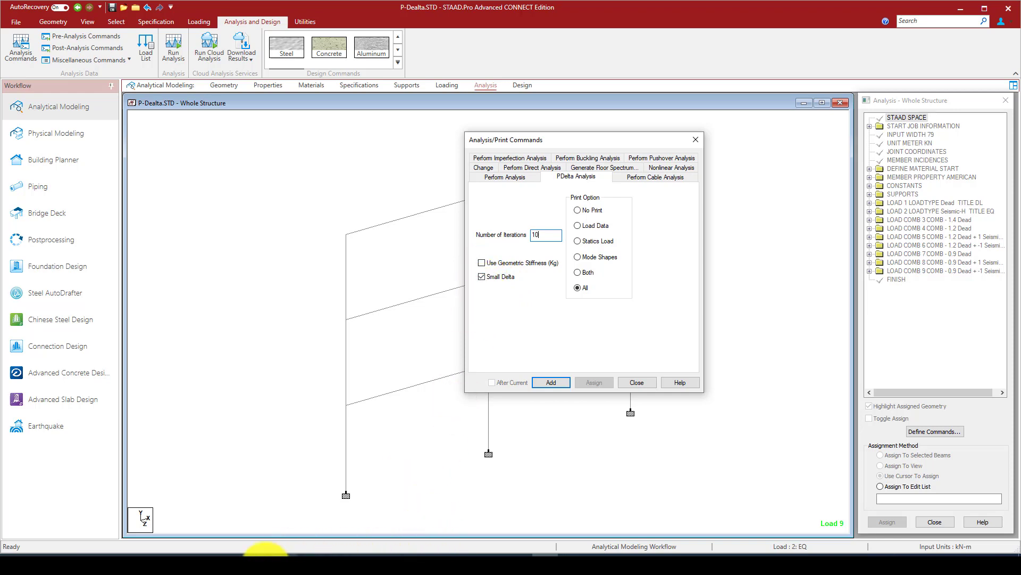
click(258, 548)
scroll(498, 330, up, 10)
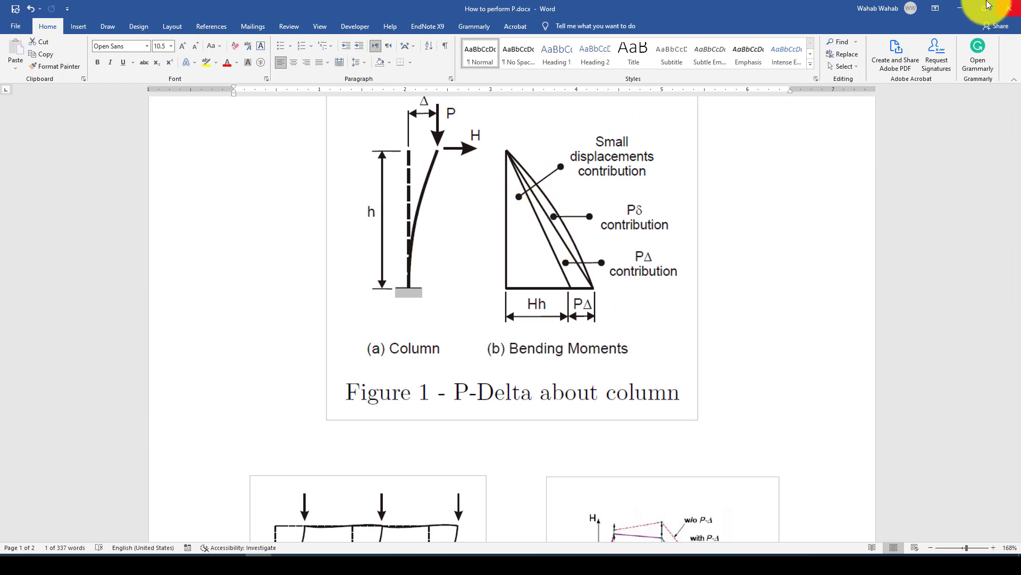
click(960, 8)
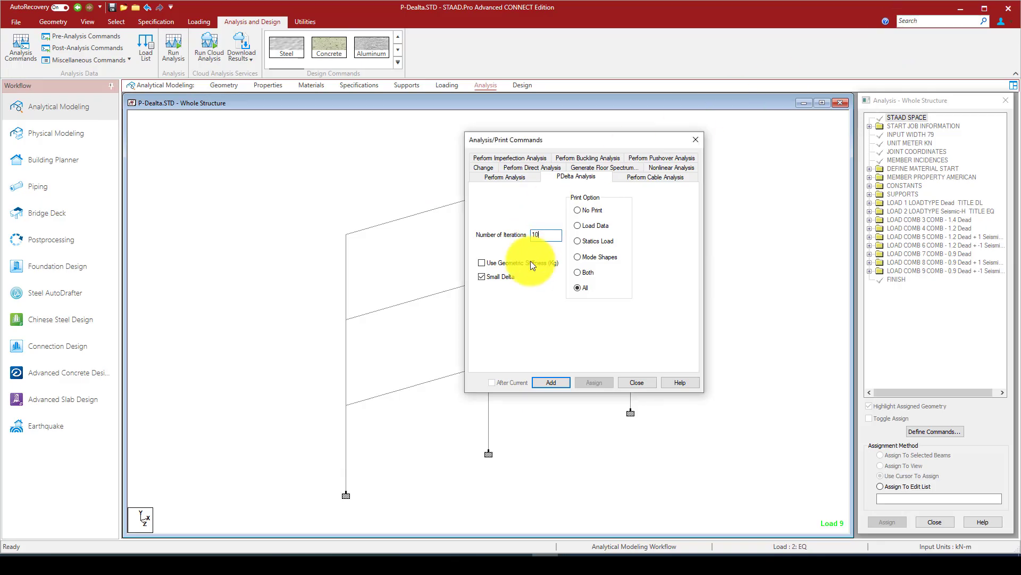
Add the PDelta Analysis command with Small Delta enabled and Use Geometric Stiffness (Kg) left off, and close the command definition
click(482, 277)
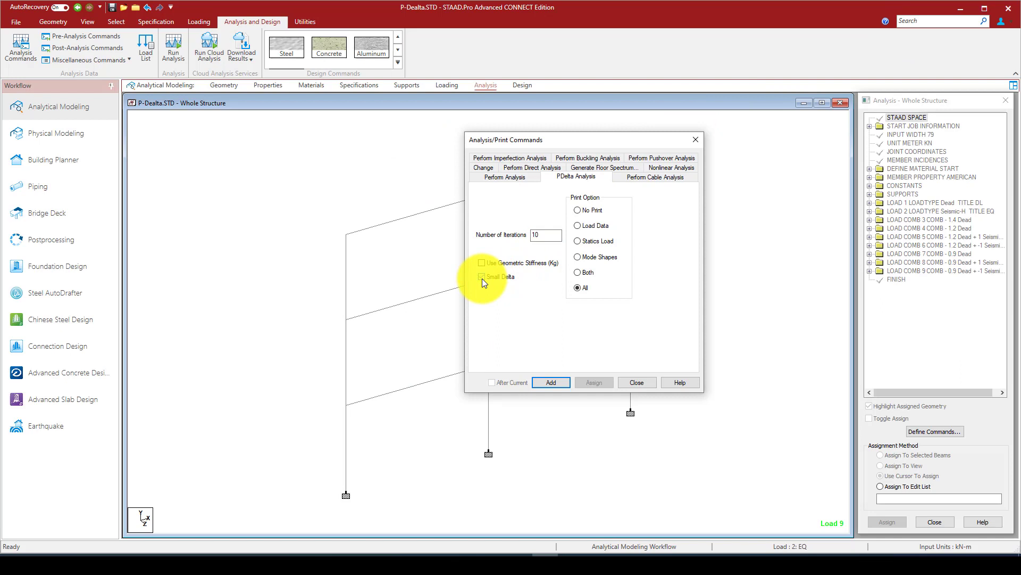
click(487, 274)
click(551, 381)
click(637, 381)
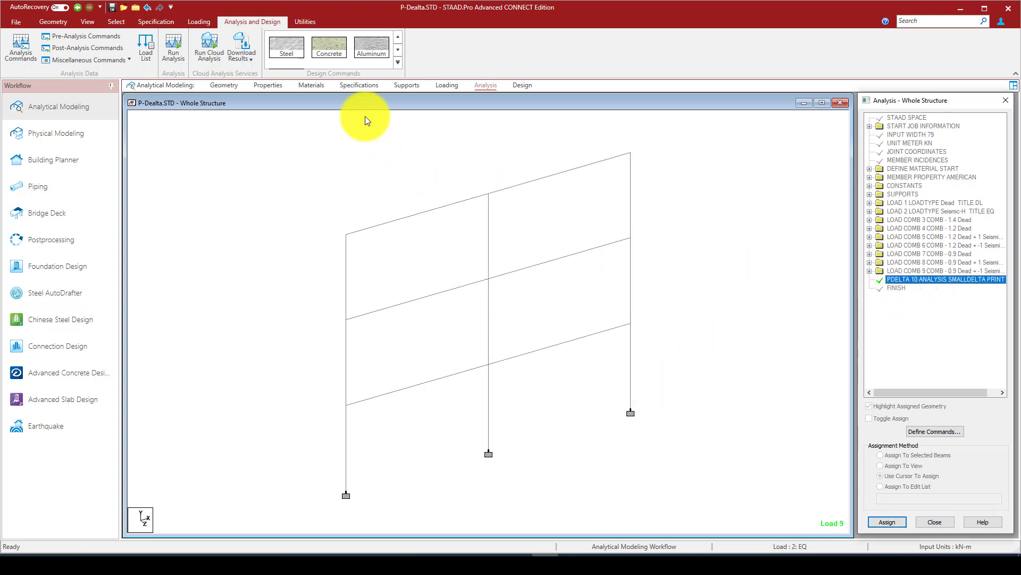
Run the analysis and go to Post Processing Mode with all load cases and combinations selected for the results
click(170, 47)
click(505, 333)
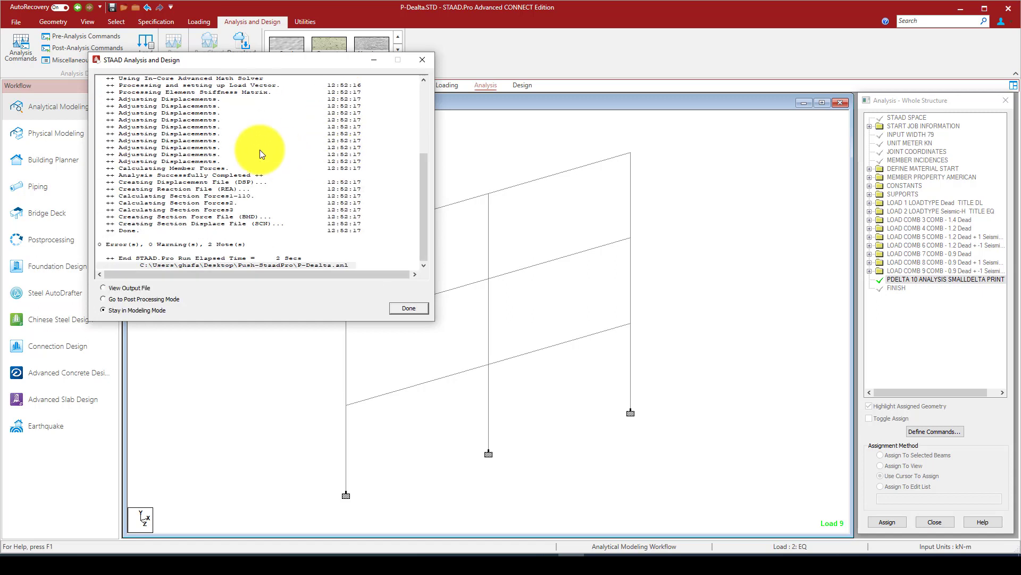
click(126, 299)
click(403, 309)
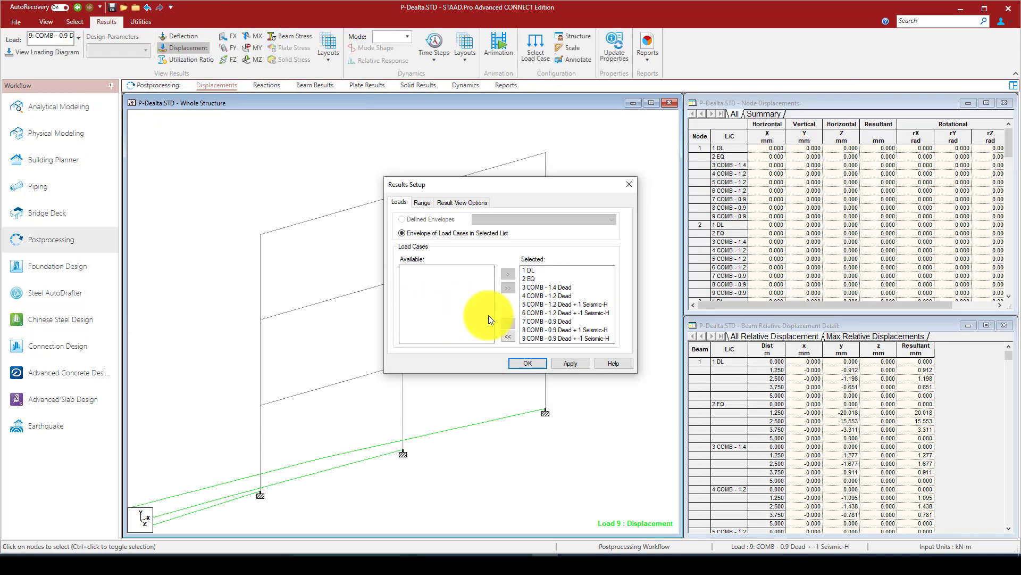
click(530, 364)
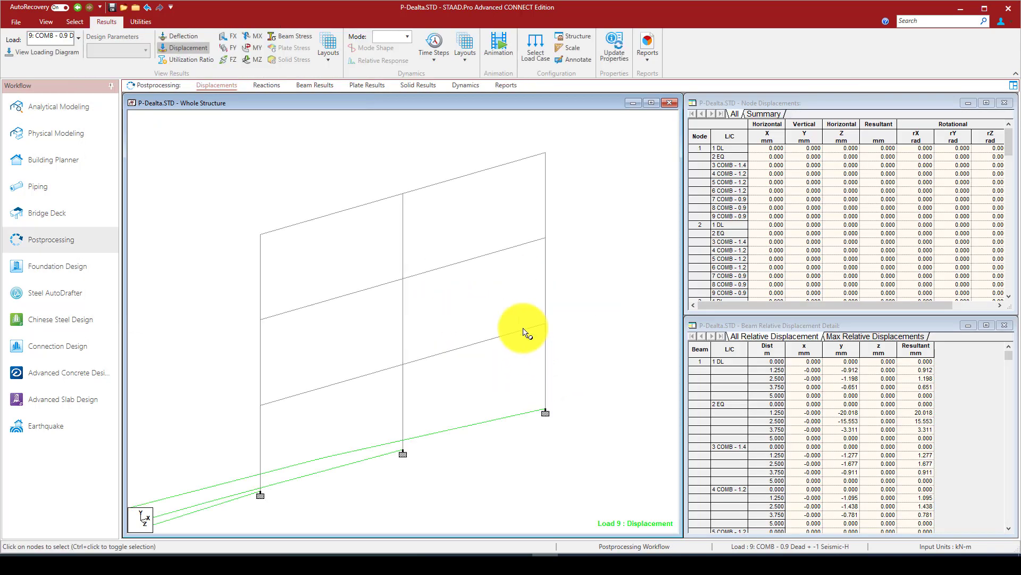
Enable automatic scaling in the result view options of the Results Setup and apply it to the displacement diagram
click(534, 43)
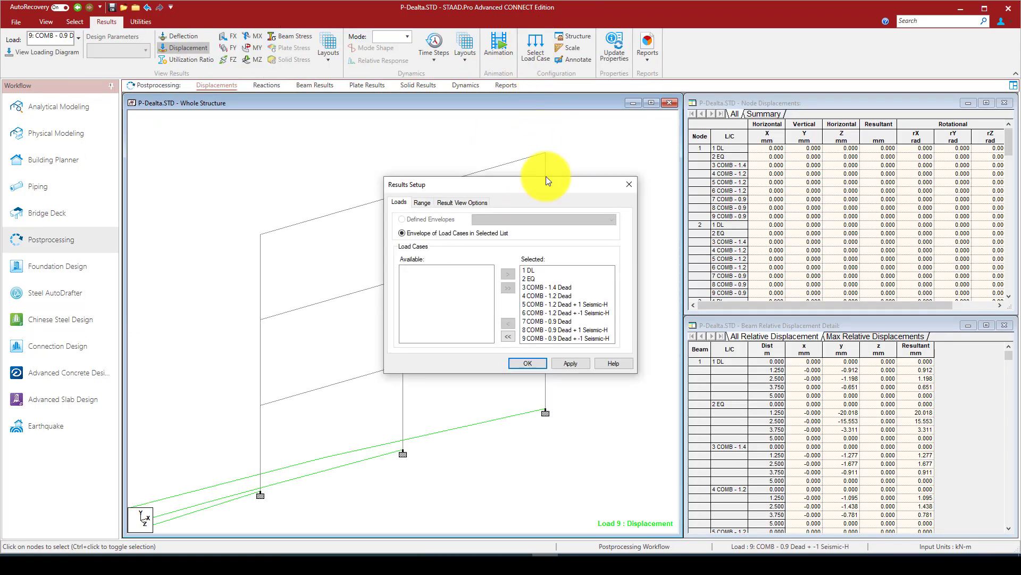
click(460, 204)
click(409, 245)
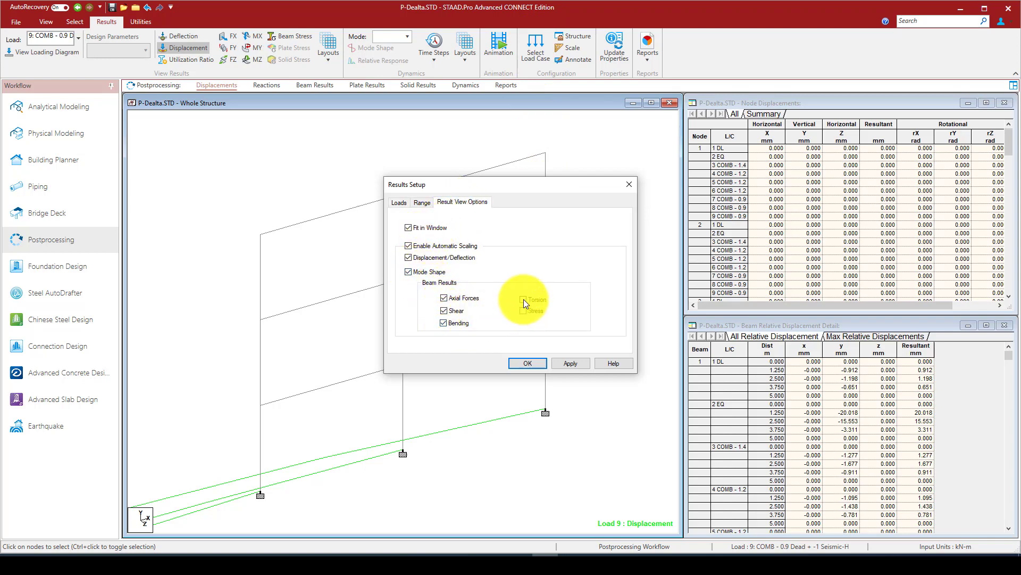
click(563, 364)
click(523, 362)
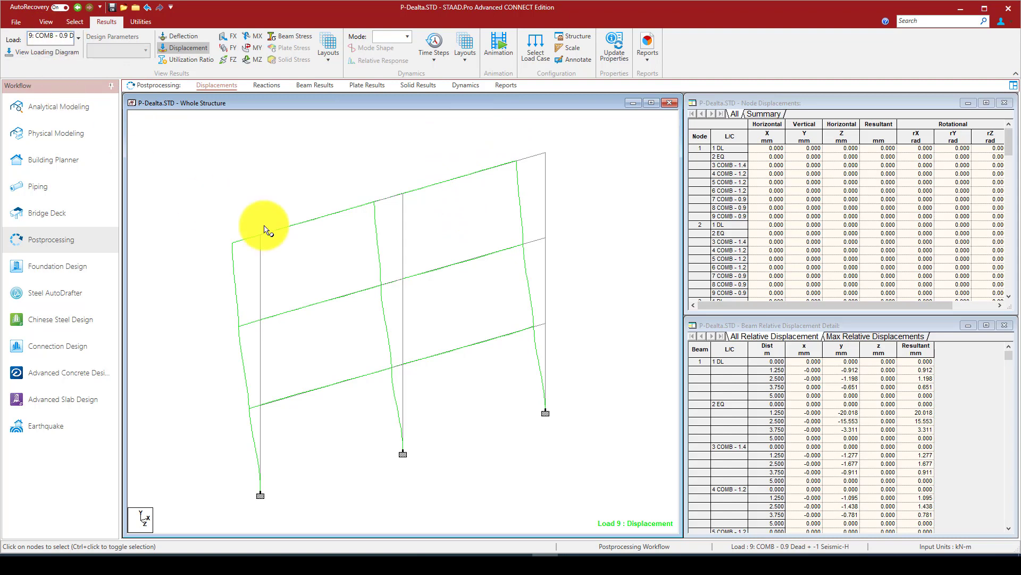
Inspect the displacements of the roof-level end node, and locate the maximum X displacement node from the node displacement summary
click(266, 245)
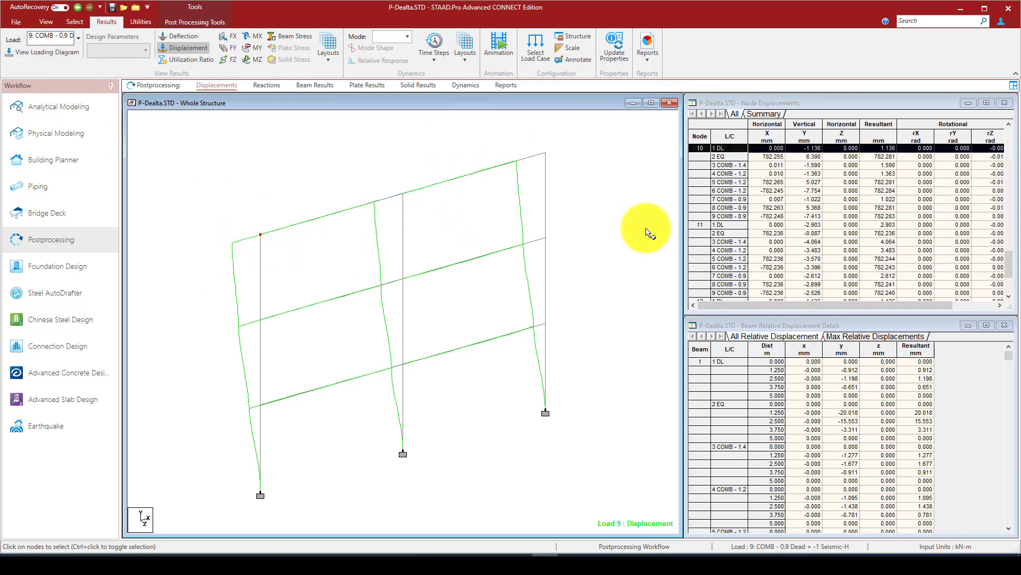
click(764, 114)
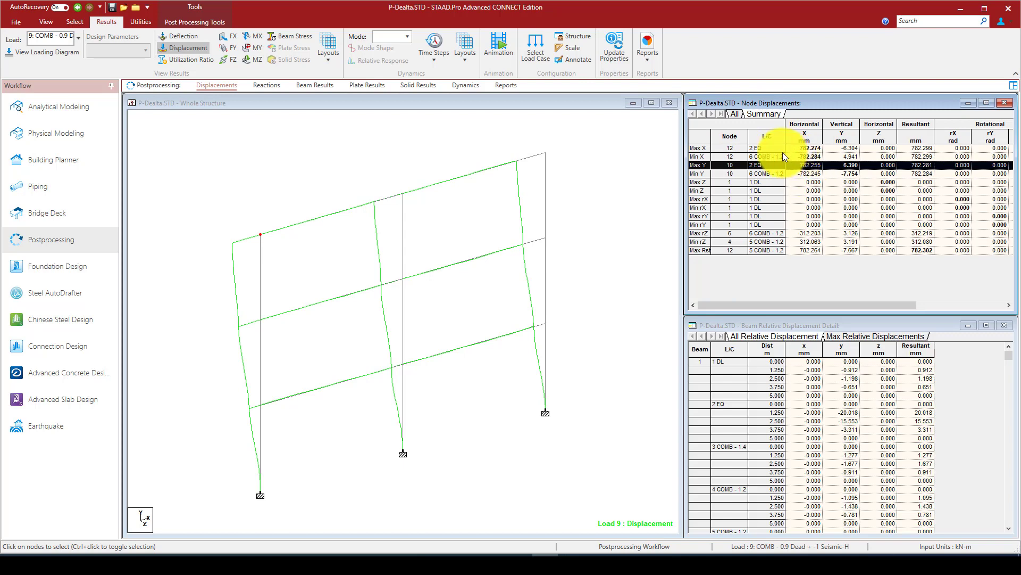
click(711, 150)
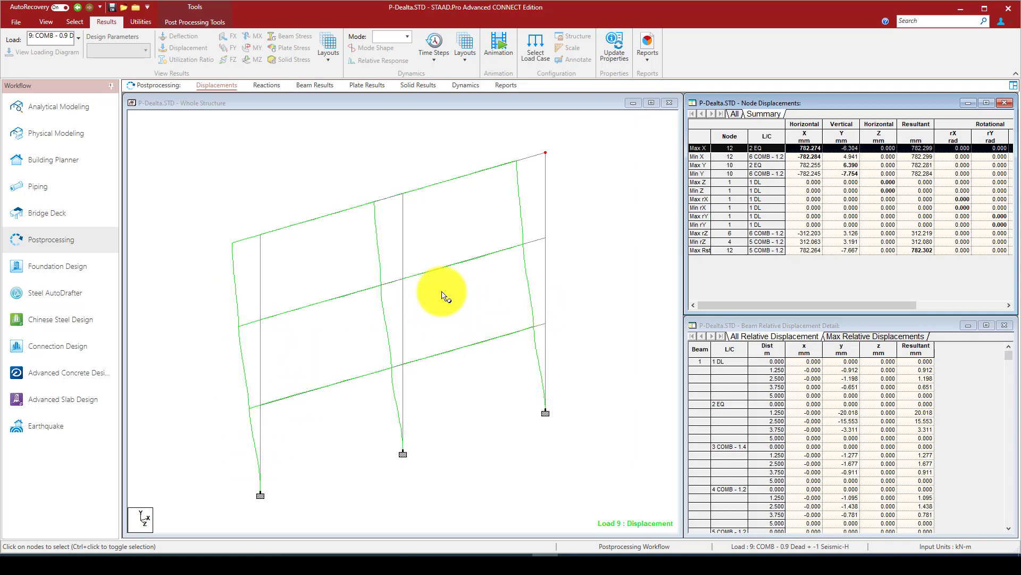
click(538, 155)
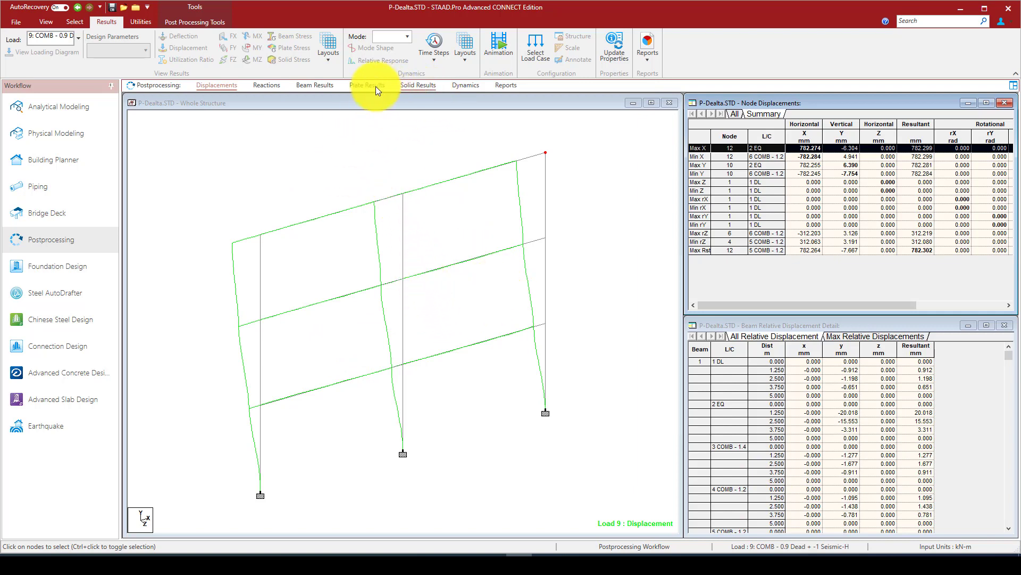
Show the beam results with the Bending Z diagram for load case 2: EQ
click(312, 87)
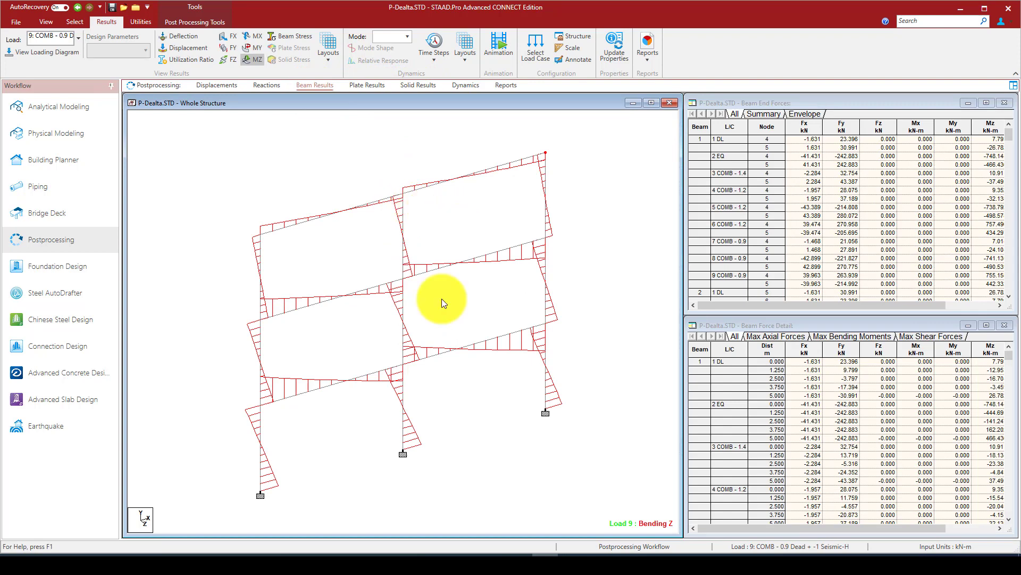
click(77, 37)
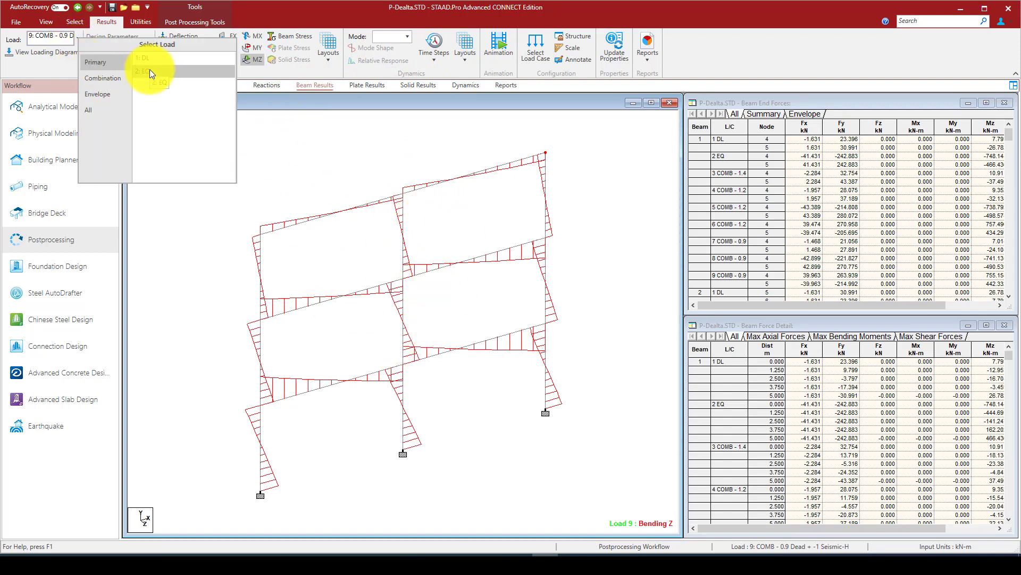
click(149, 70)
click(259, 125)
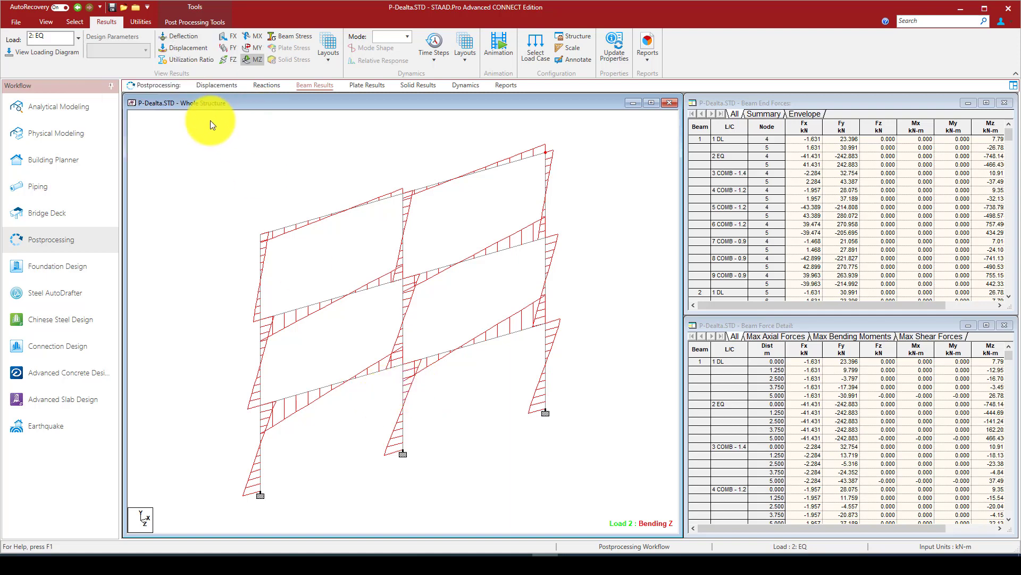